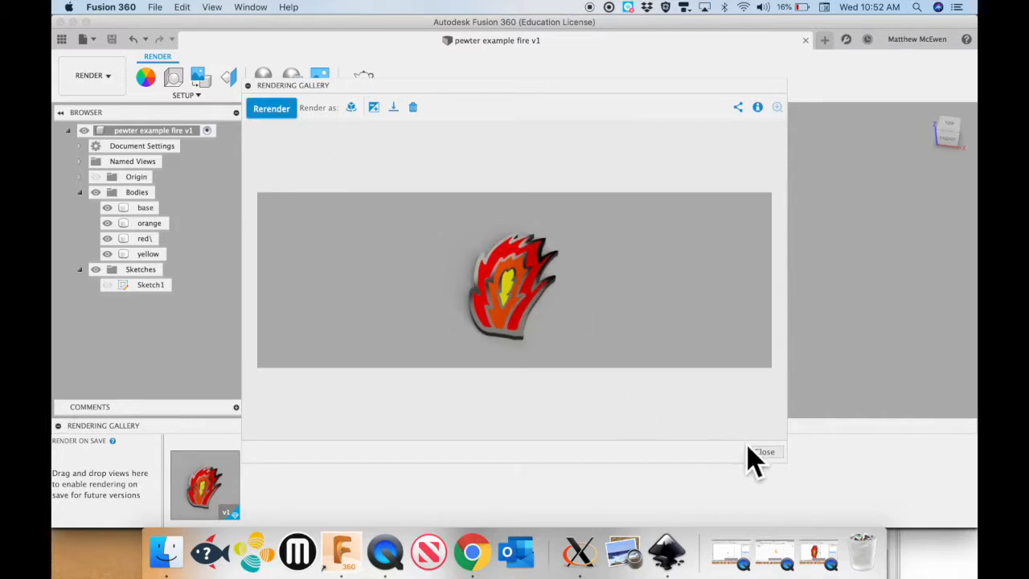
Step: Close the enlarged flame render in the rendering gallery
left_click(763, 453)
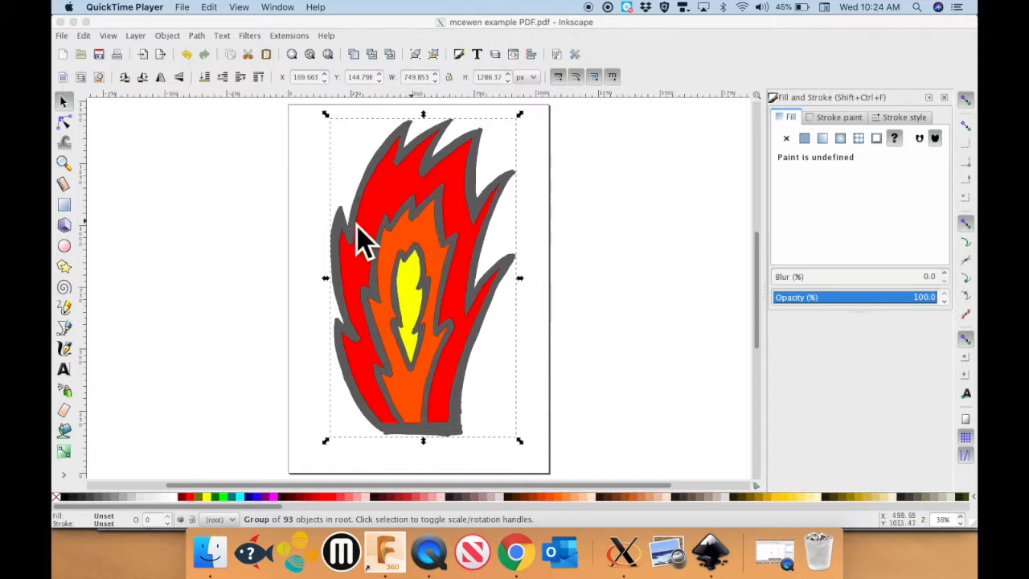
Step: Remove the fill from the whole flame group so only its outlines are drawn
left_click(259, 193)
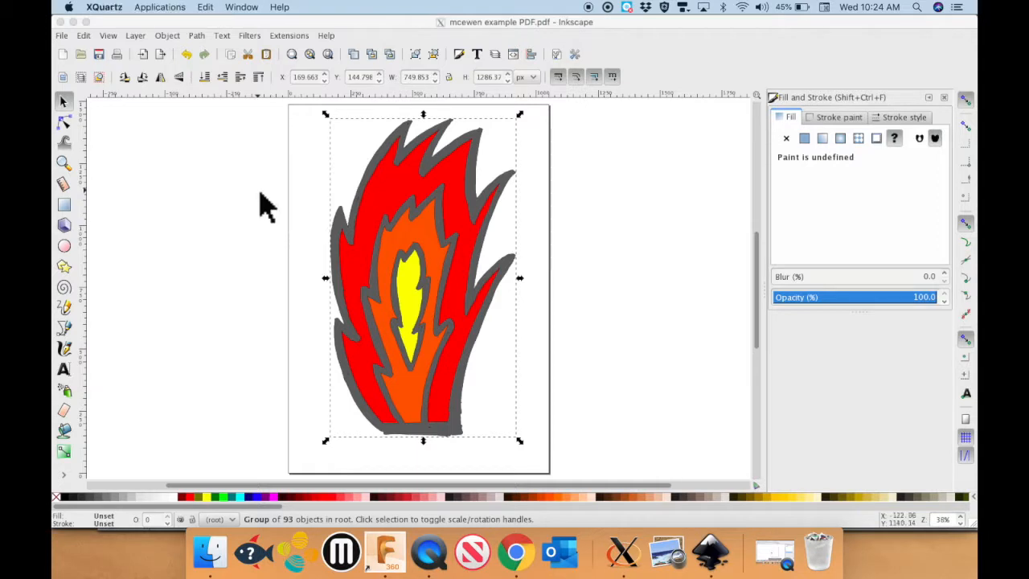
left_click(303, 104)
mouse_move(302, 104)
left_mouse_down()
mouse_move(469, 266)
mouse_move(552, 478)
left_mouse_up()
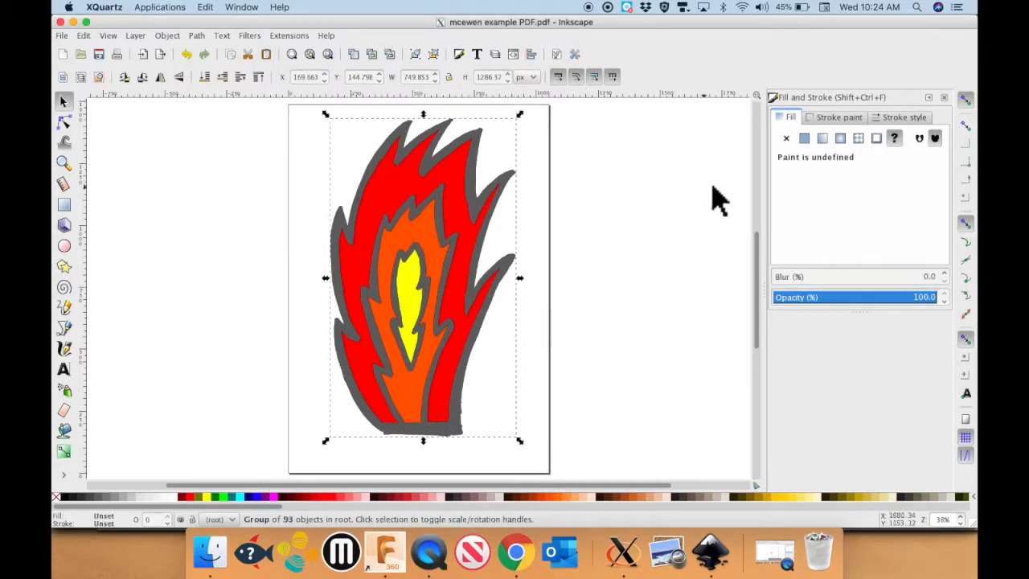
left_click(787, 139)
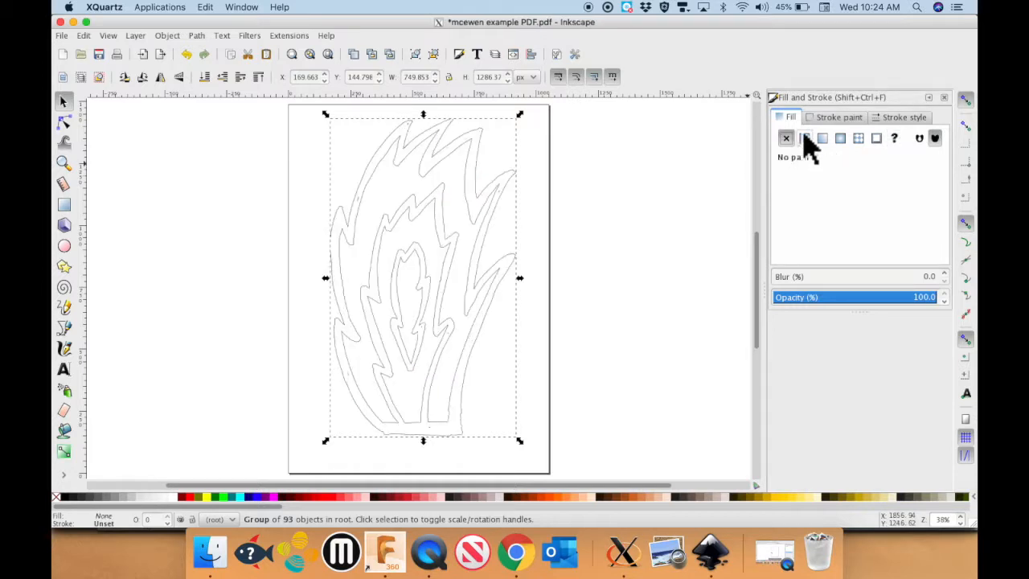
left_click(604, 166)
Step: Pick out the five flame outline paths inside the group and move them off the page to its left
left_click(64, 123)
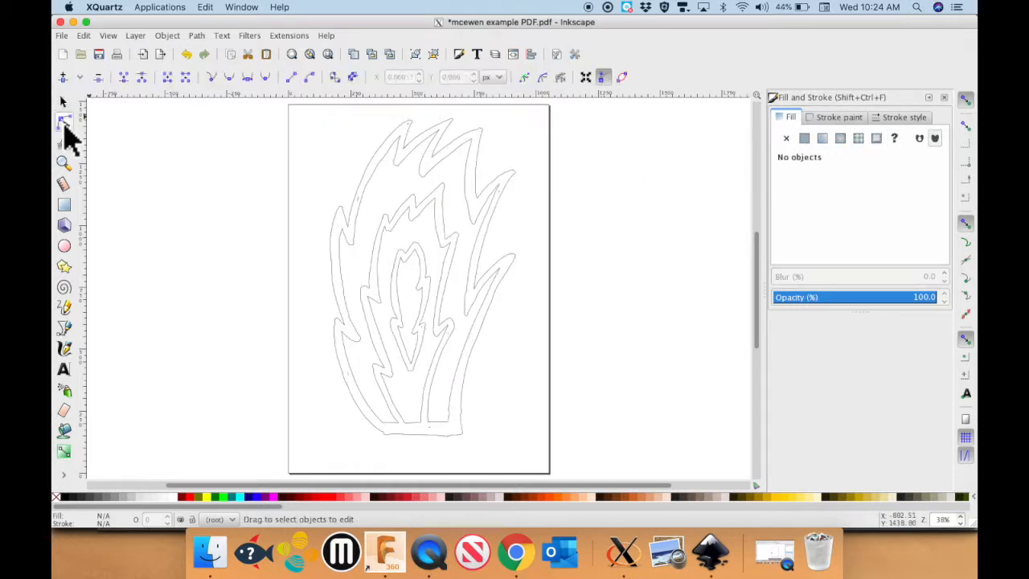
left_click(400, 147)
key("ctrl+a")
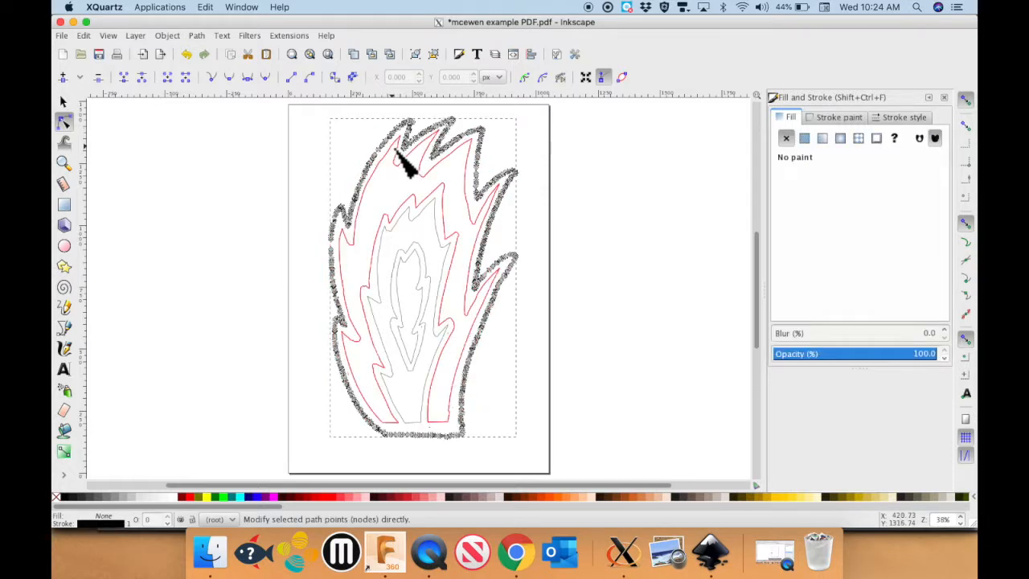
left_click(406, 264, "shift")
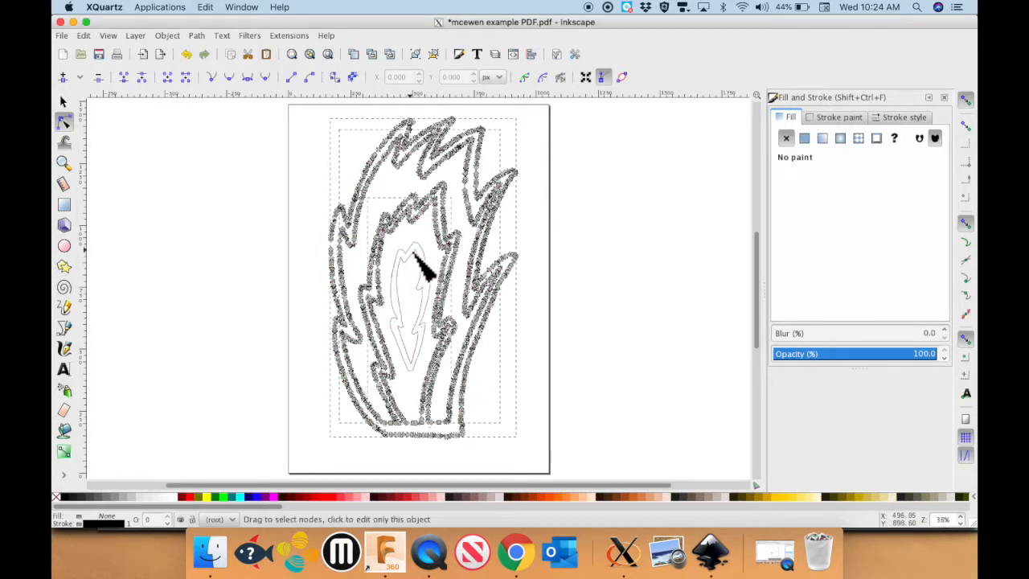
left_click(423, 257, "shift")
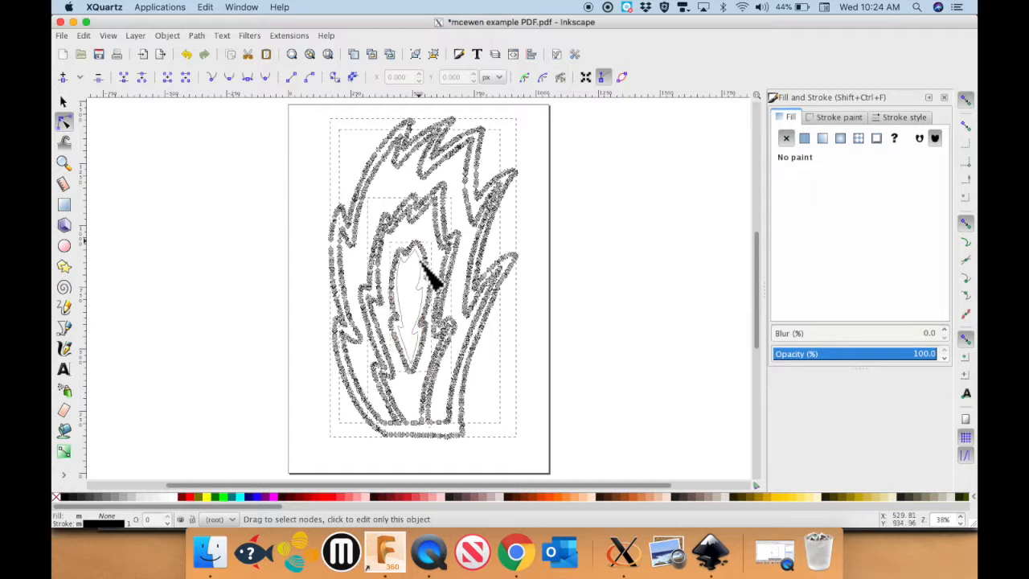
left_click(426, 273, "shift")
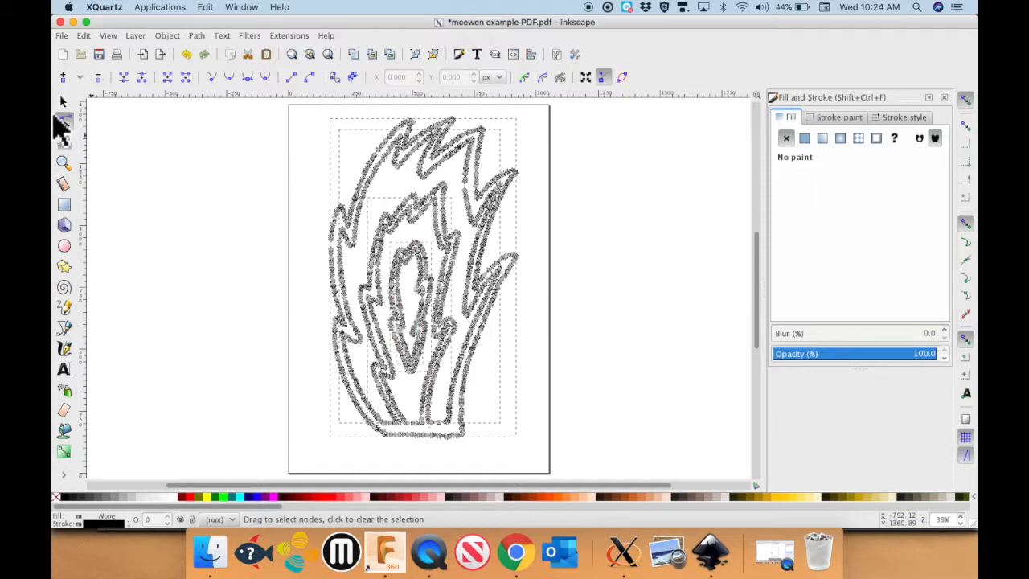
left_click(64, 102)
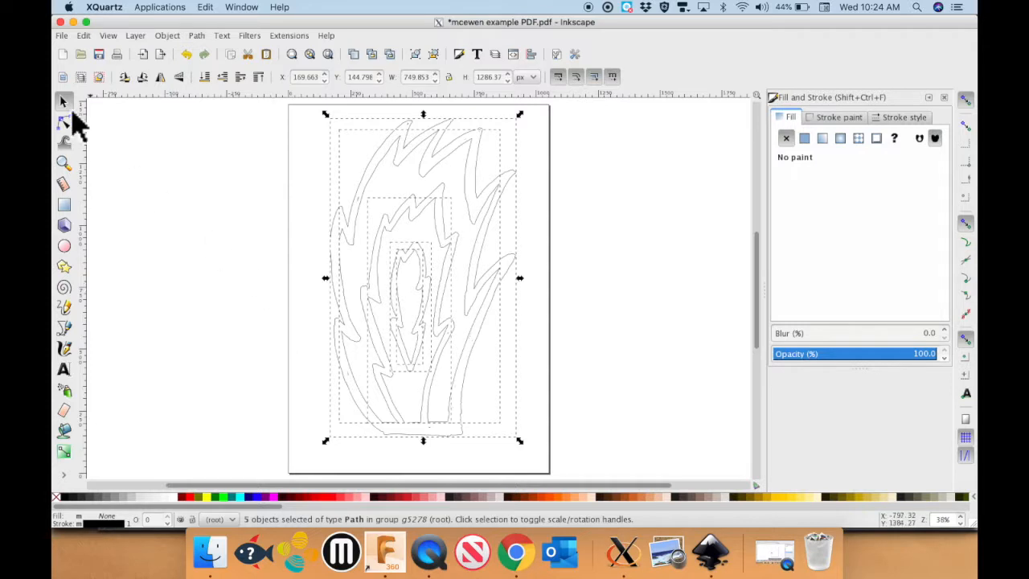
left_click_drag(386, 259, 137, 268)
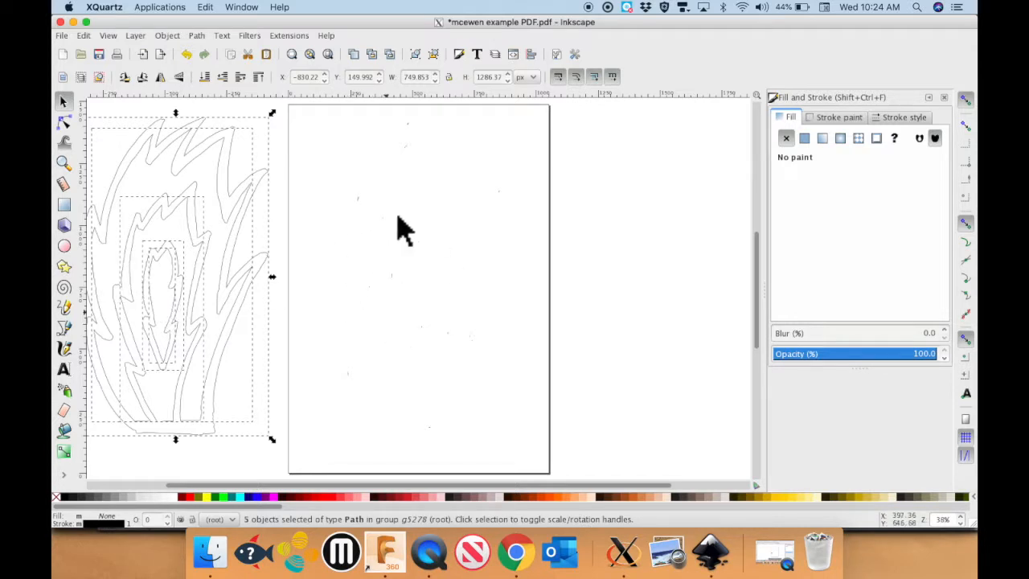
Step: Examine the stray specks left on the page after moving the flame outlines away
scroll(478, 201, "up", 3, "ctrl")
scroll(478, 201, "up", 3)
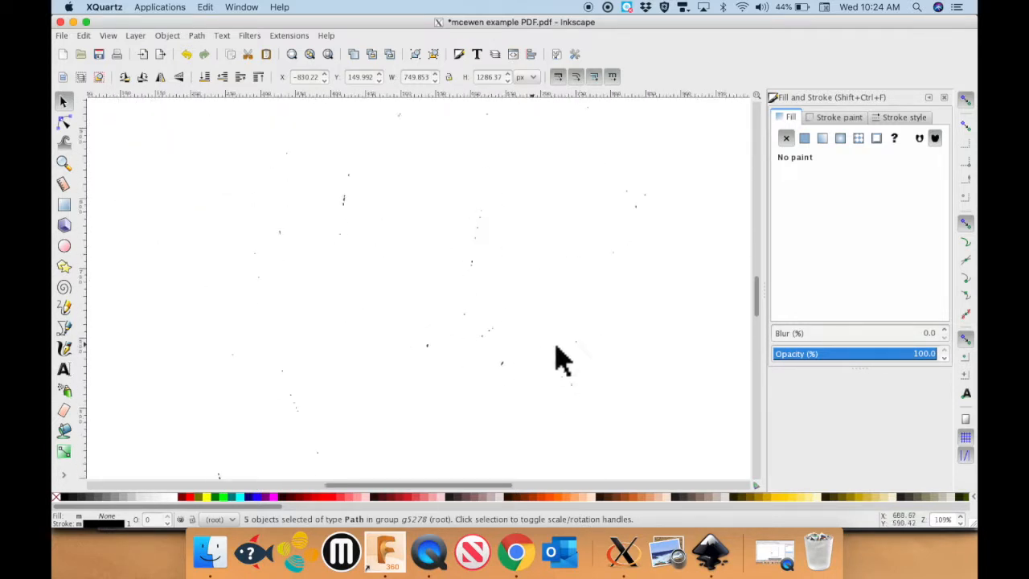
scroll(426, 219, "up", 2)
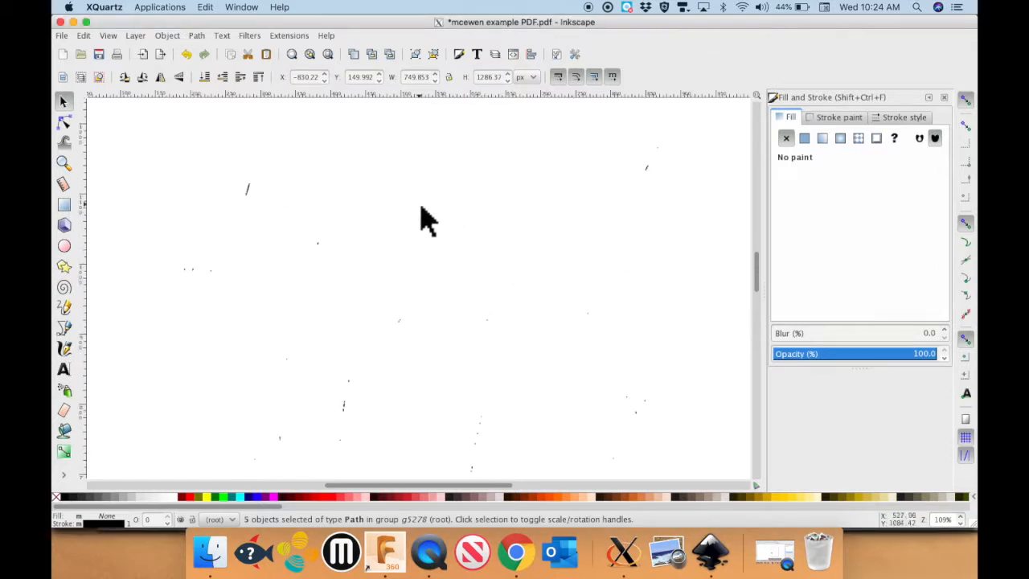
scroll(616, 186, "up", 8)
scroll(616, 187, "right", 1)
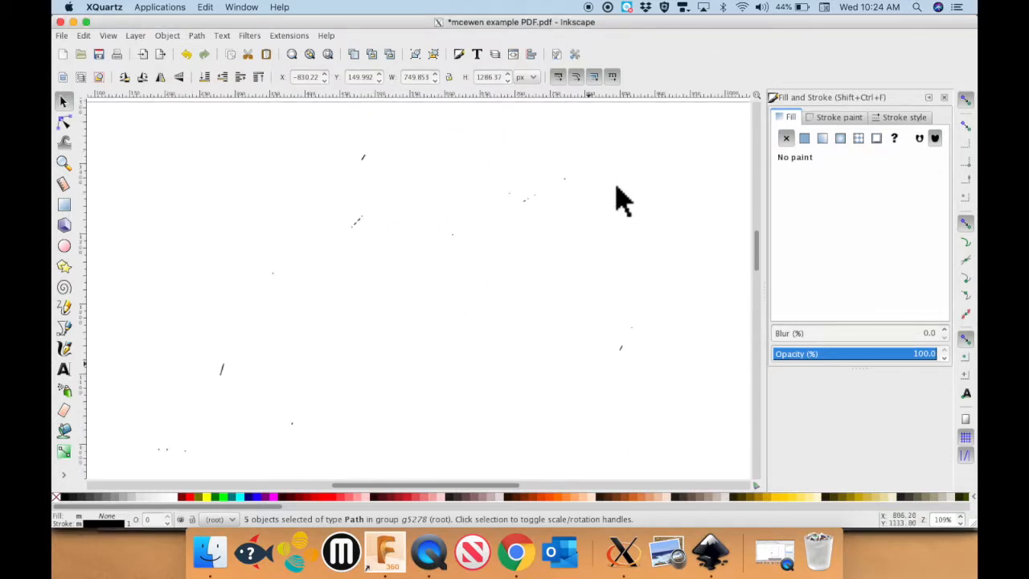
key("plus")
key("plus")
scroll(624, 201, "up", 3)
scroll(624, 201, "right", 5)
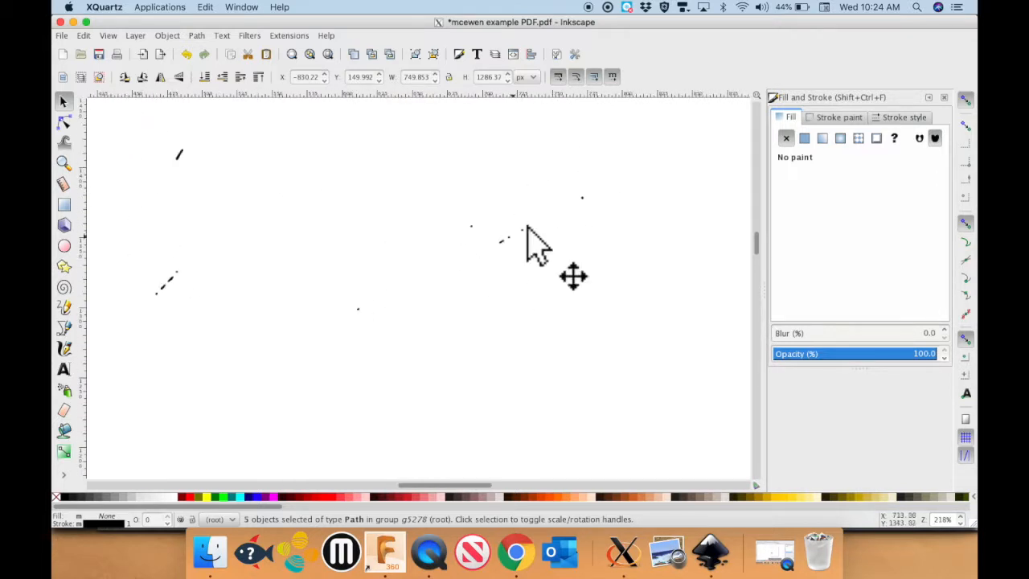
scroll(499, 285, "down", 5)
scroll(498, 286, "right", 2)
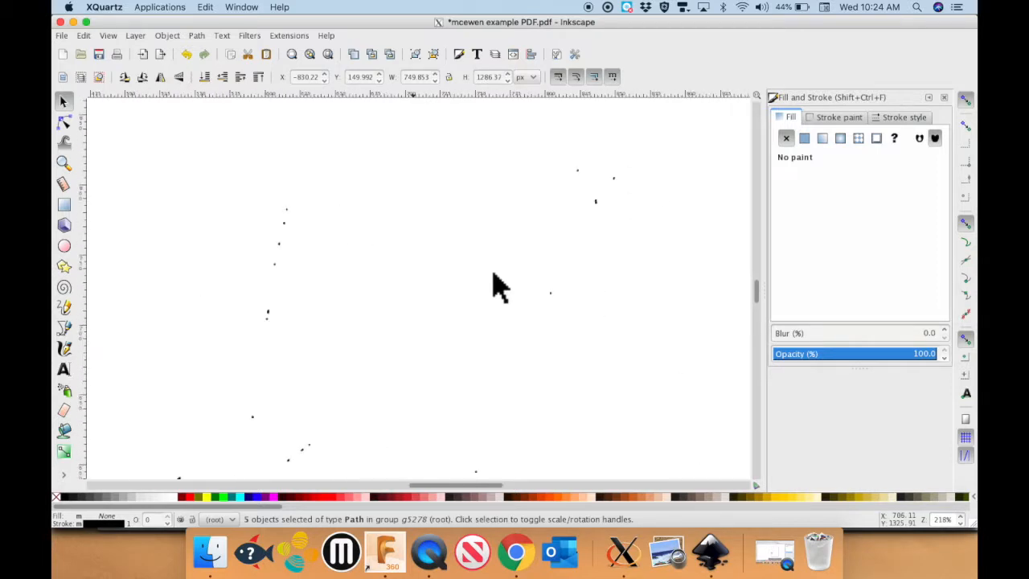
scroll(498, 286, "down", 5, "ctrl")
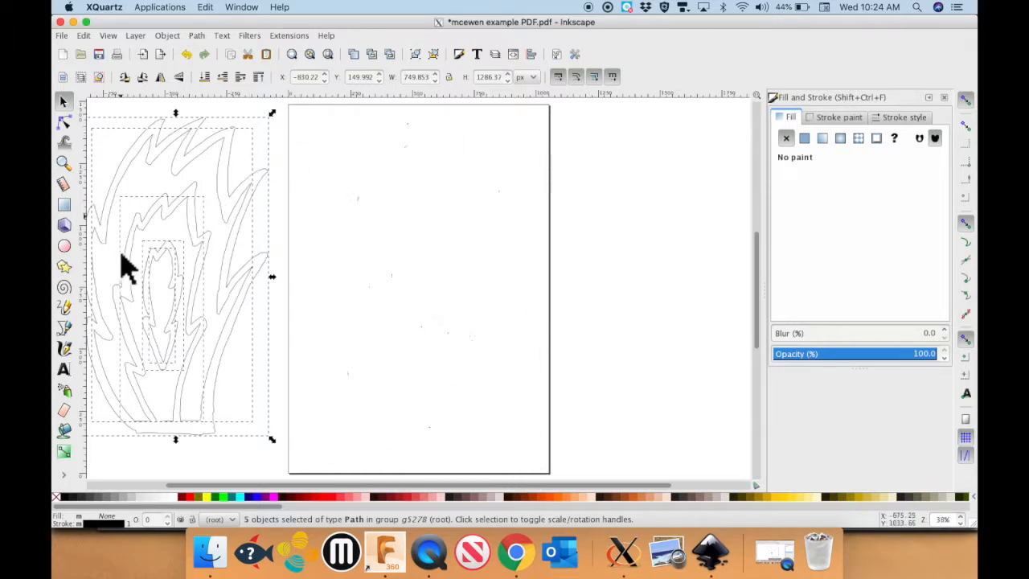
Step: Try to box-select the stray specks on the page with the Select and Node tools
left_click(294, 117)
left_click_drag(292, 115, 567, 439)
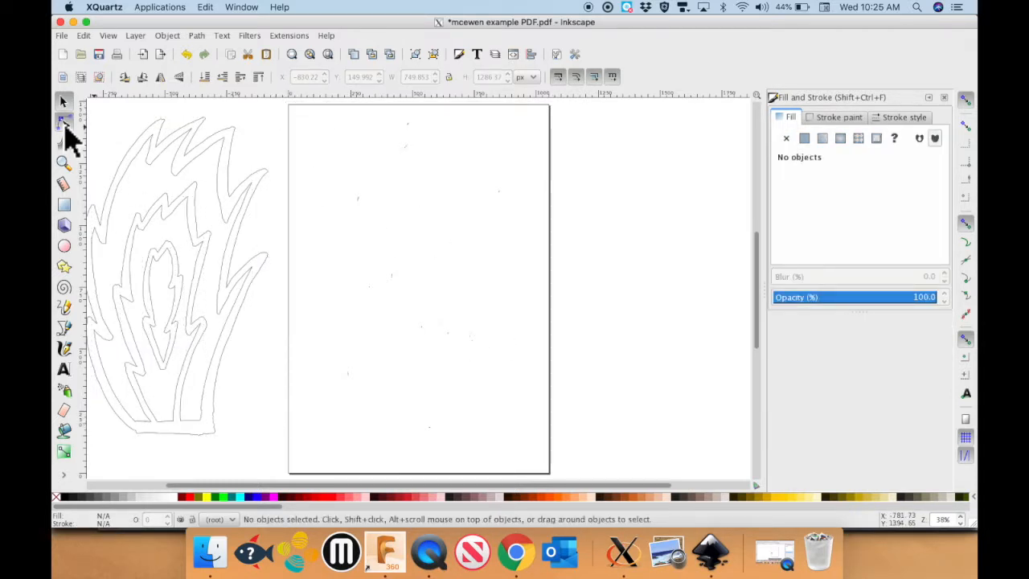
left_click(64, 121)
left_click_drag(285, 101, 563, 473)
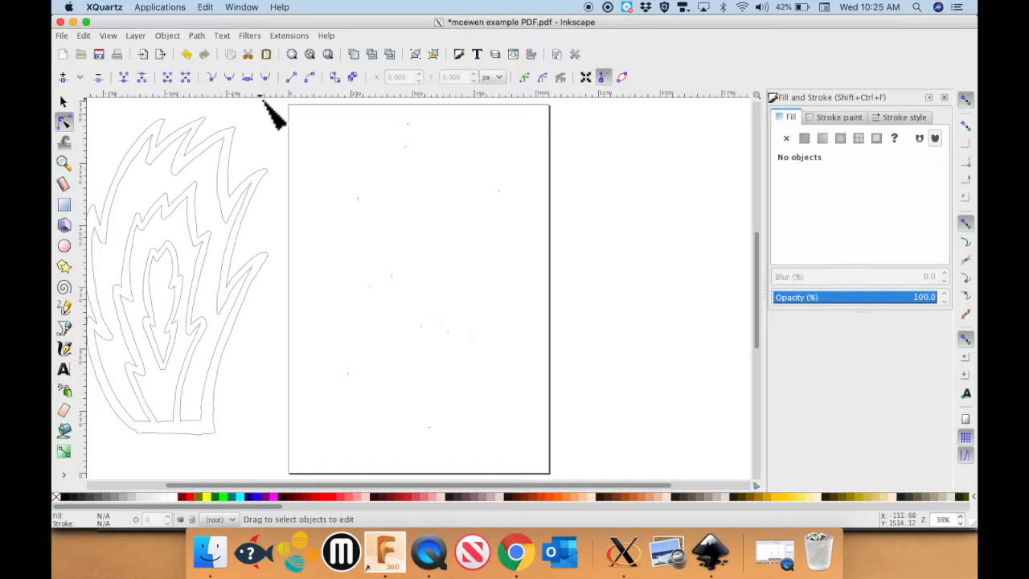
left_click_drag(284, 108, 639, 462)
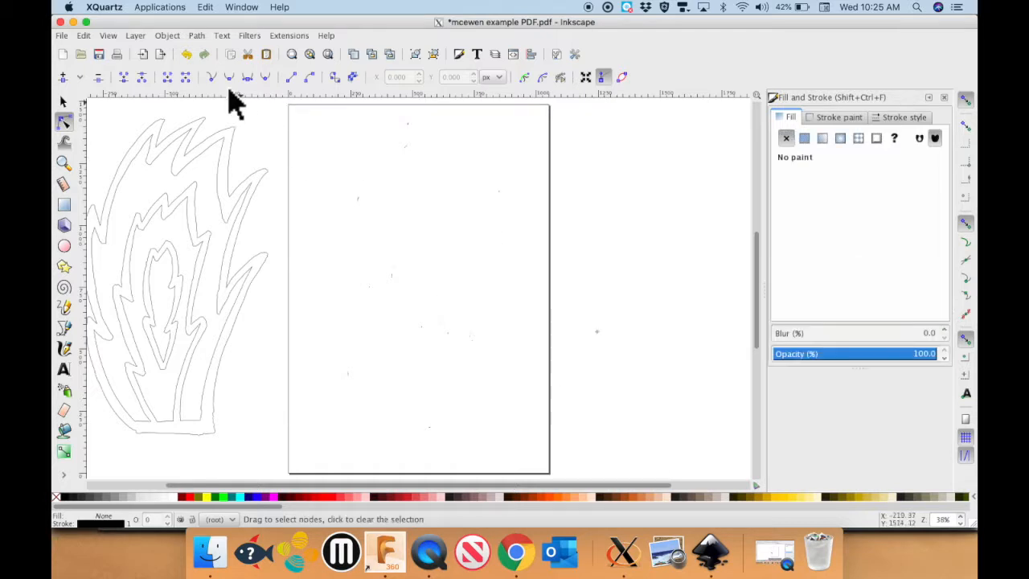
left_click(197, 133)
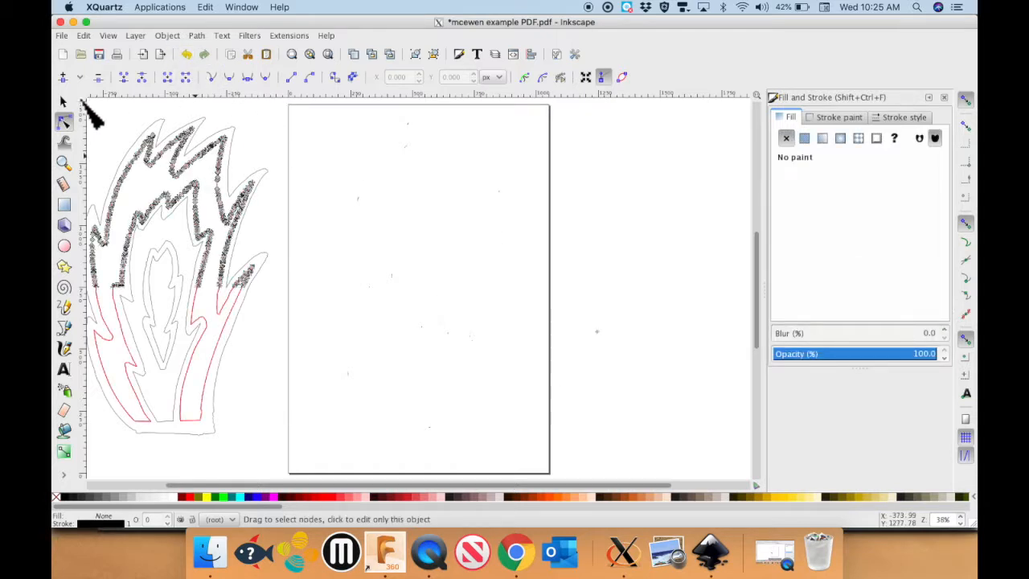
left_click(63, 102)
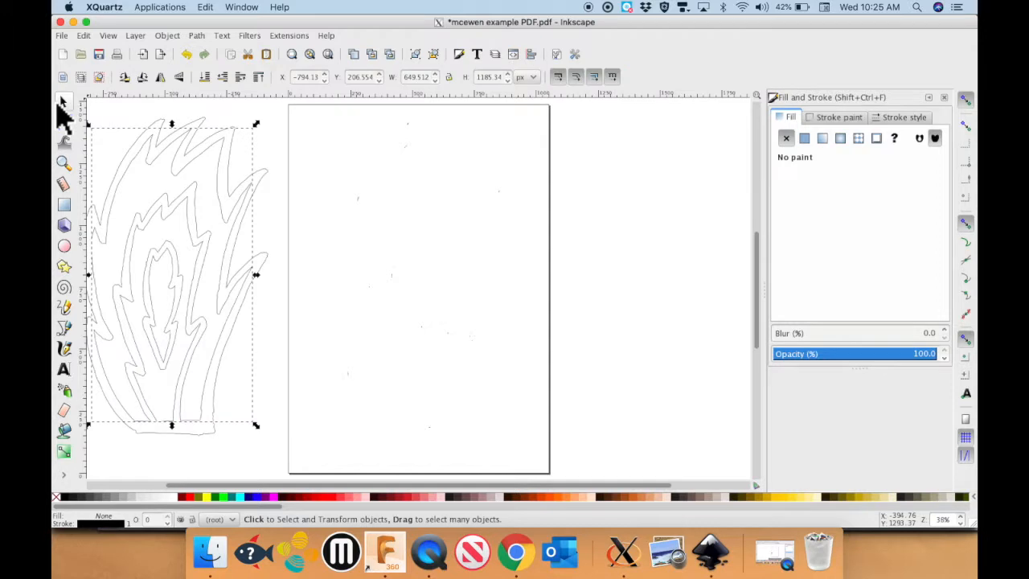
Step: Ungroup the flame artwork and delete all the stray specks on the page
left_click(186, 172)
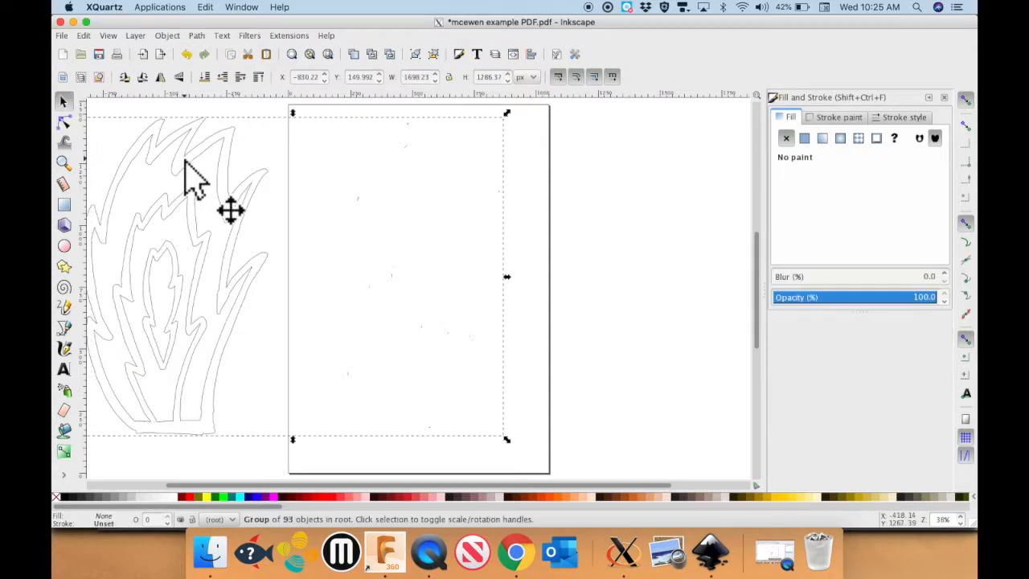
left_click(167, 35)
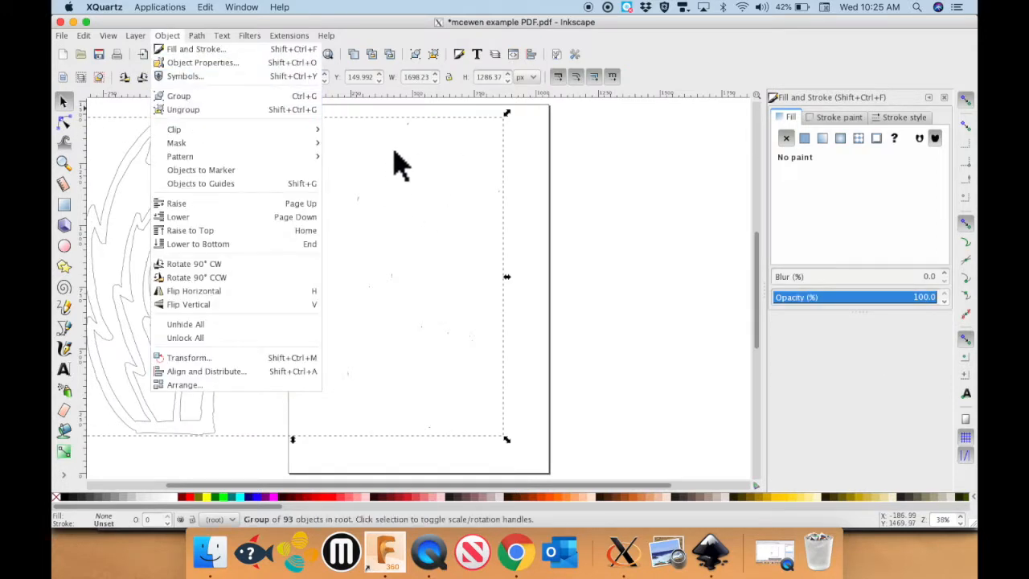
left_click(207, 111)
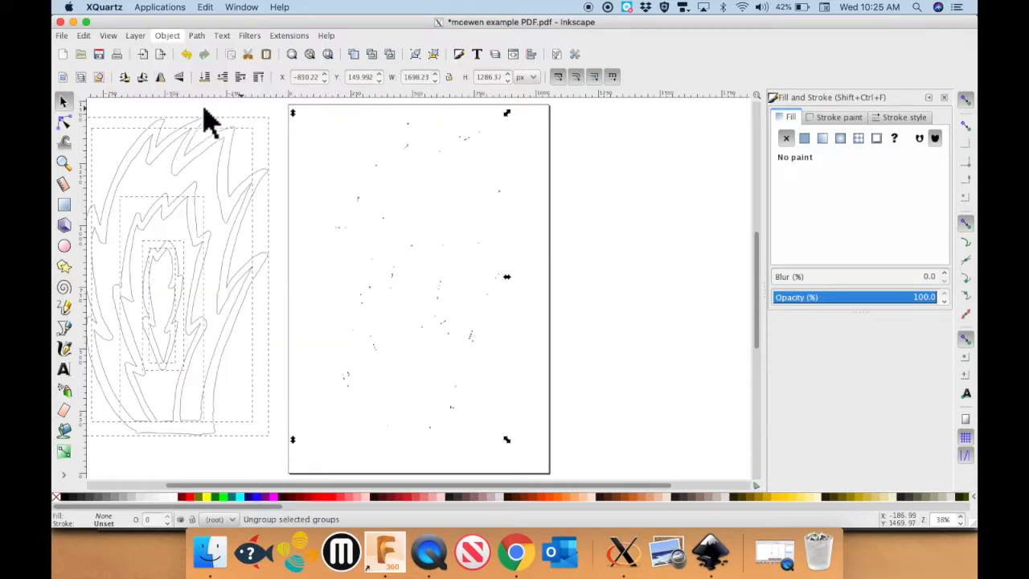
left_click_drag(295, 116, 576, 488)
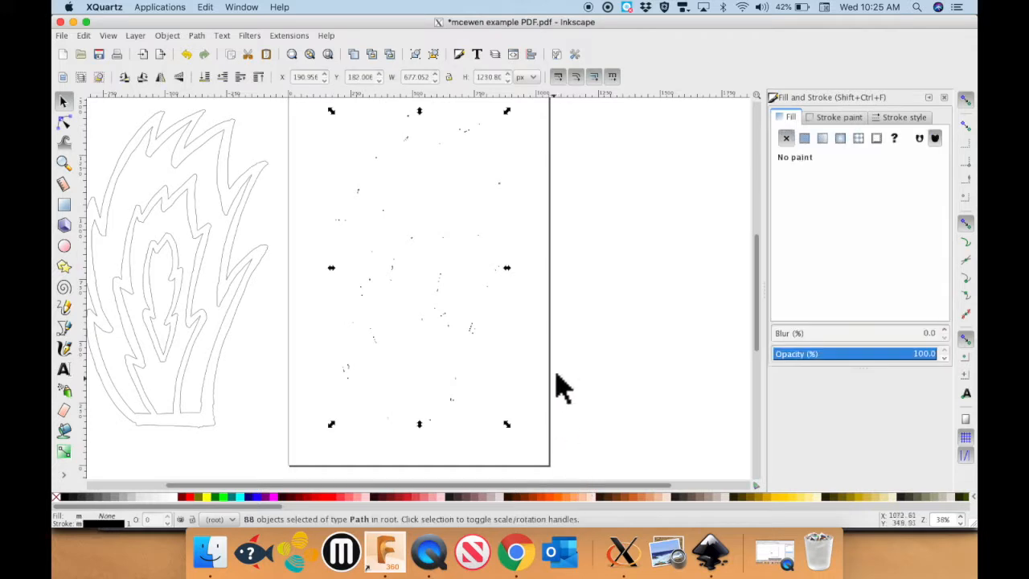
key("Delete")
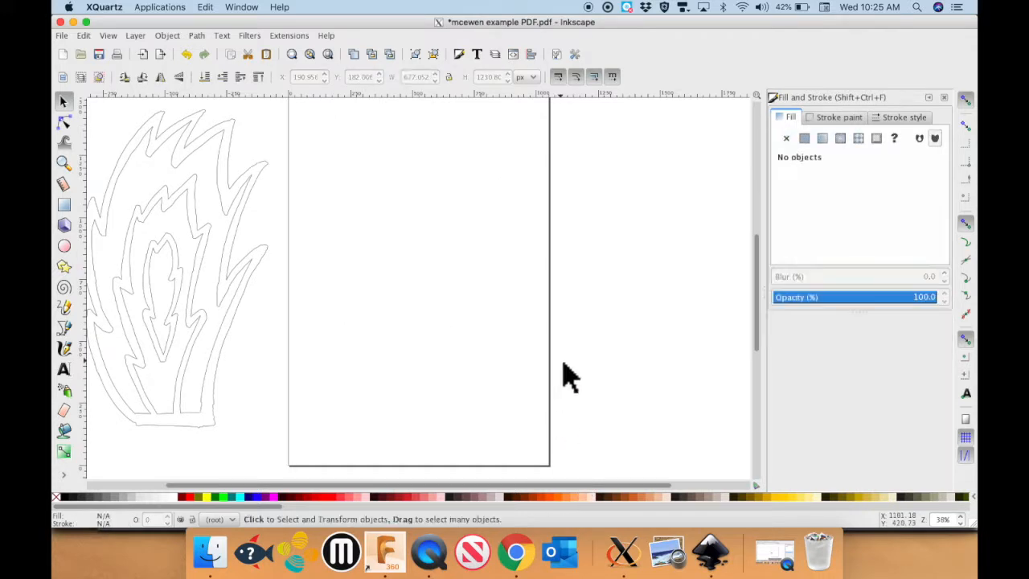
scroll(308, 145, "up", 2)
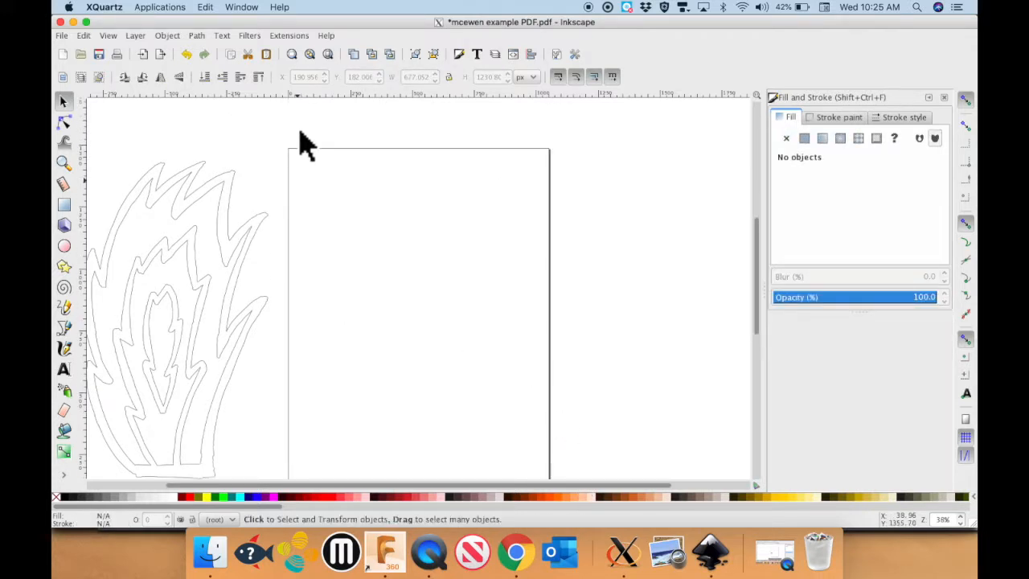
key("minus")
mouse_move(320, 169)
left_mouse_down()
mouse_move(496, 443)
mouse_move(545, 469)
mouse_move(423, 265)
mouse_move(324, 174)
left_mouse_up()
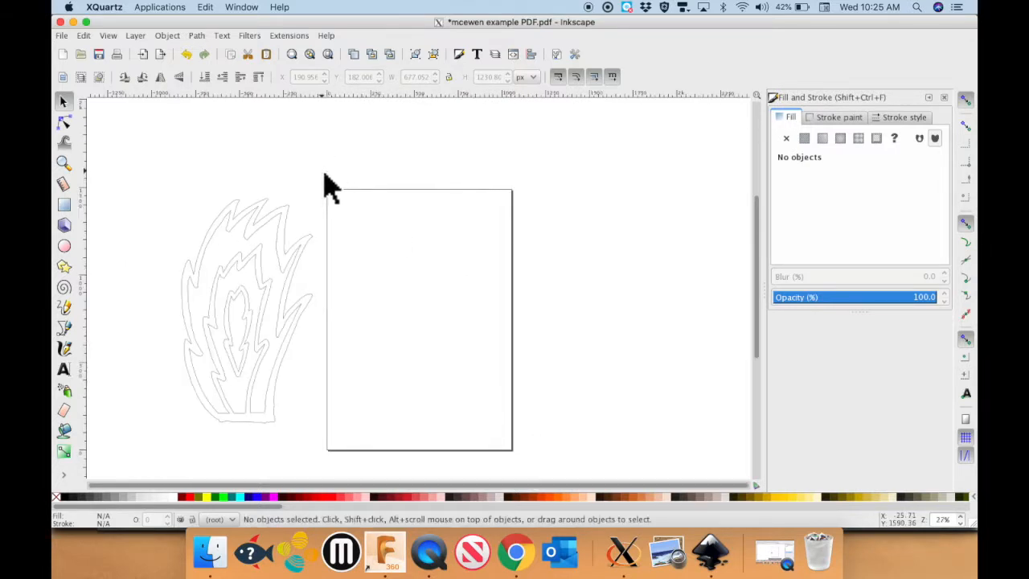
key("ctrl+s")
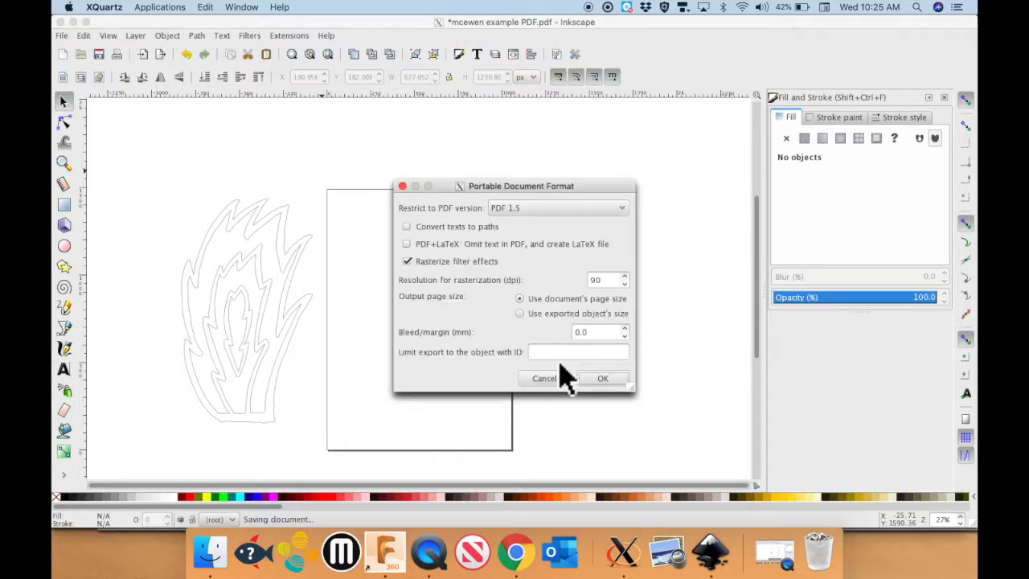
left_click(550, 378)
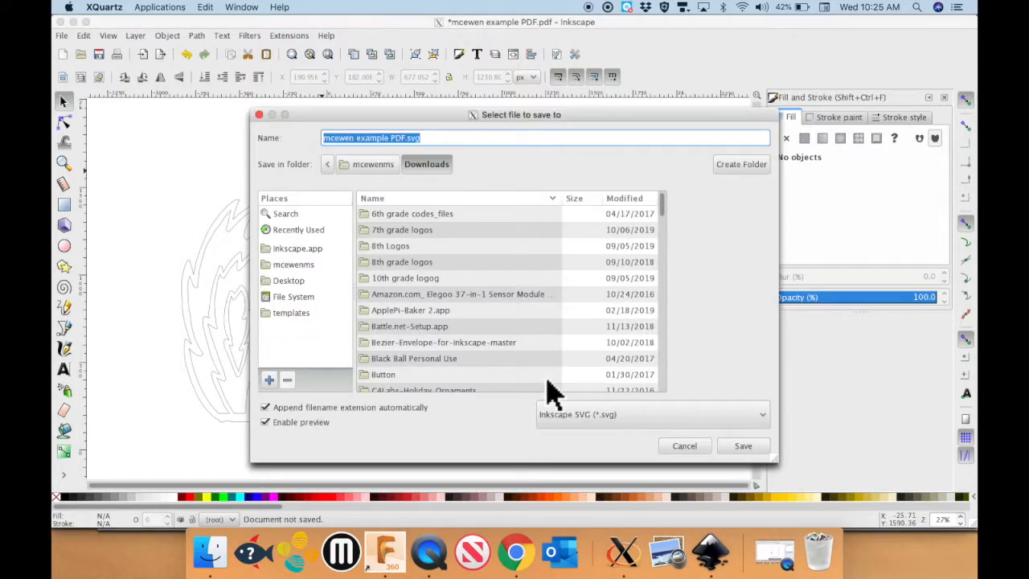
left_click(684, 445)
Step: Select everything to locate the last stray speck right of the page and delete that speck
key("ctrl+a")
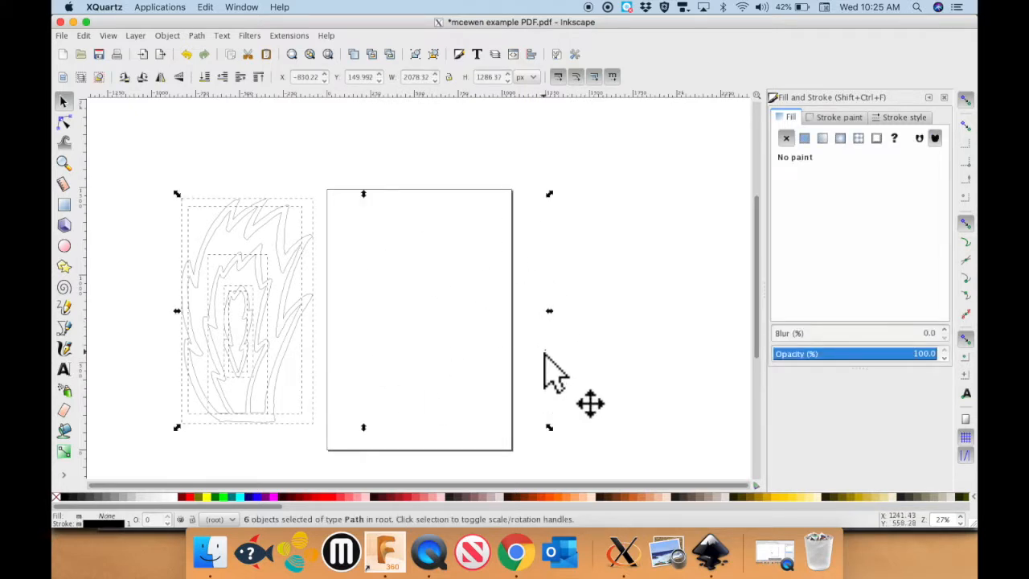
left_click(663, 304)
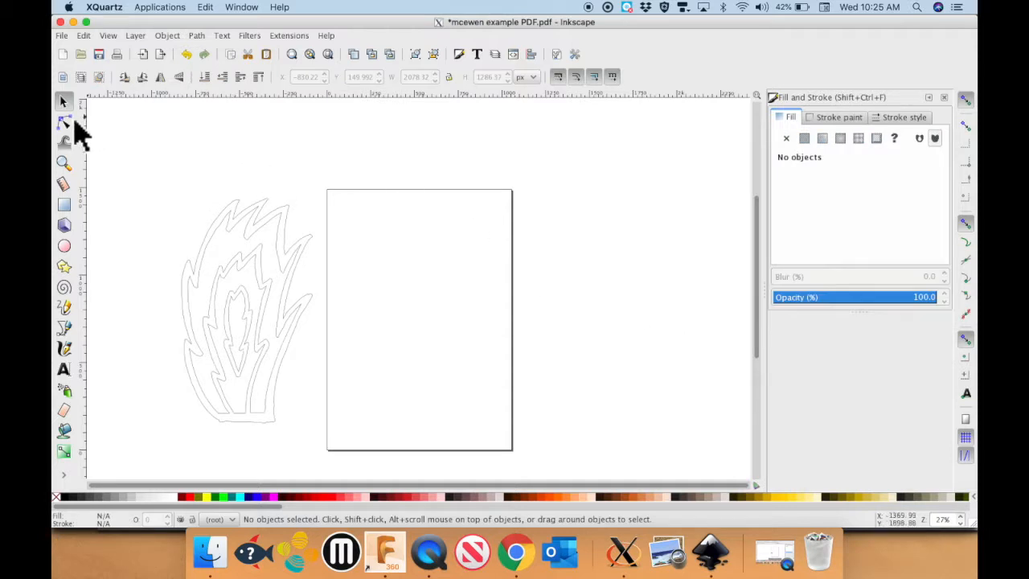
left_click_drag(424, 183, 607, 457)
left_click(607, 460)
left_click_drag(318, 154, 599, 474)
Step: Select all the flame outlines and move them back onto the page
key("ctrl+a")
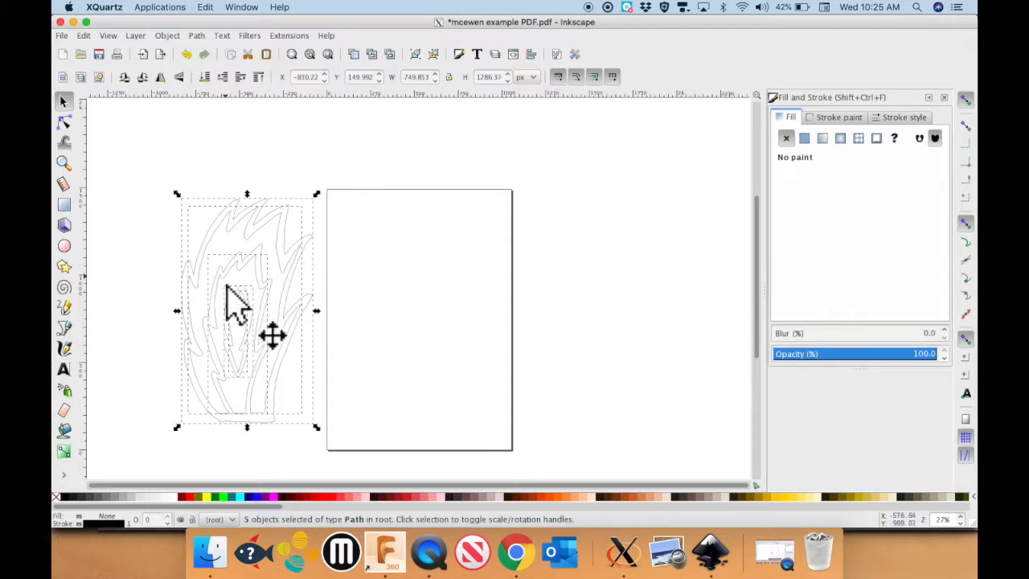
left_click_drag(237, 294, 417, 299)
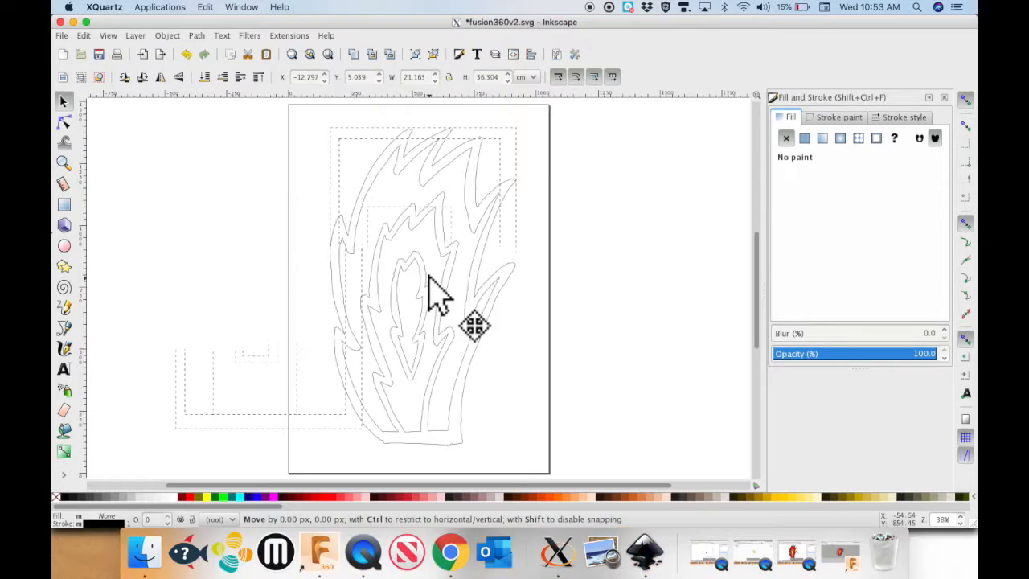
Step: Place the selected flame outlines inside the page borders and check their edges for roughness
left_click_drag(431, 294, 199, 44)
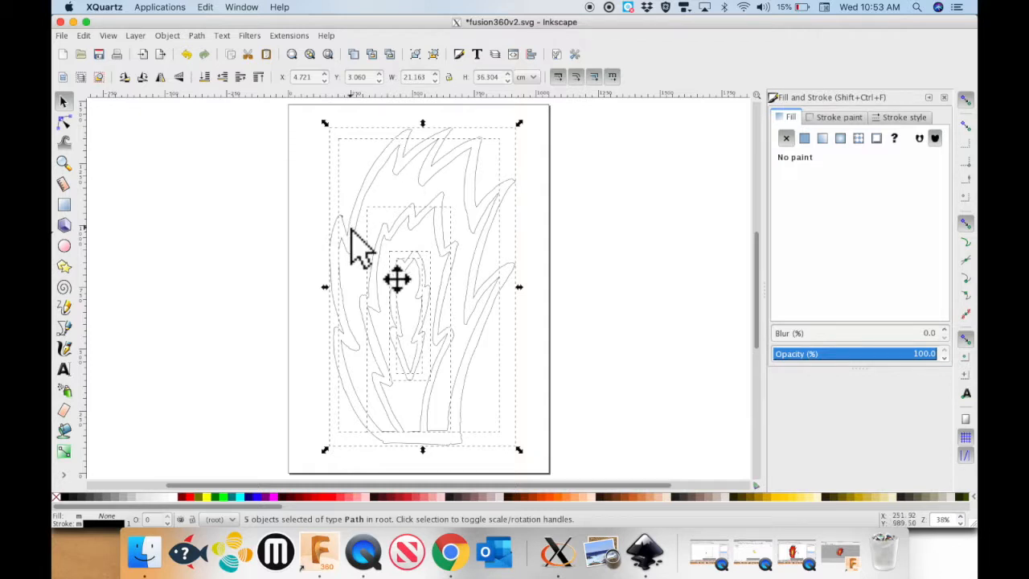
scroll(352, 231, "up", 6, "ctrl")
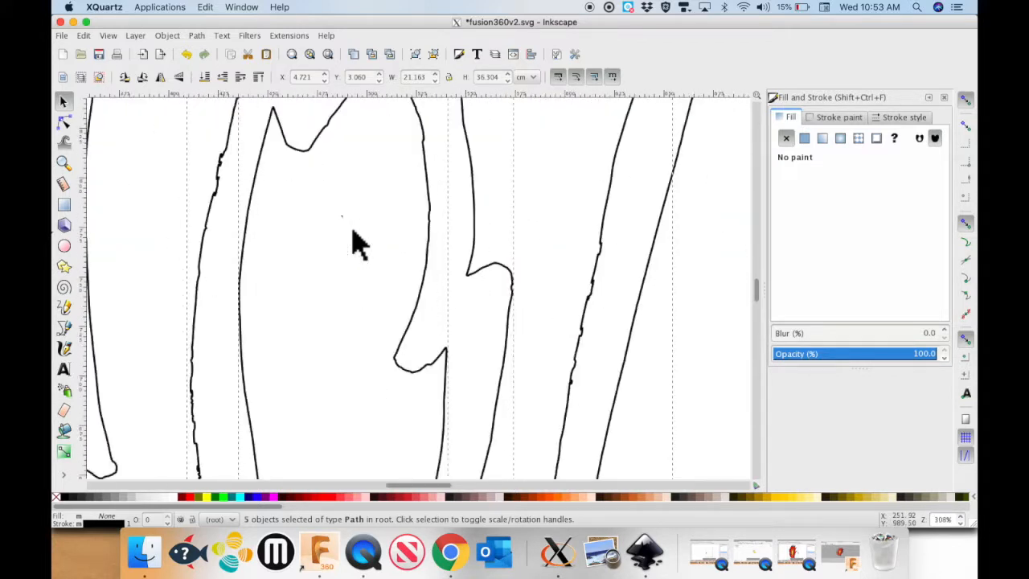
scroll(358, 239, "down", 6, "ctrl")
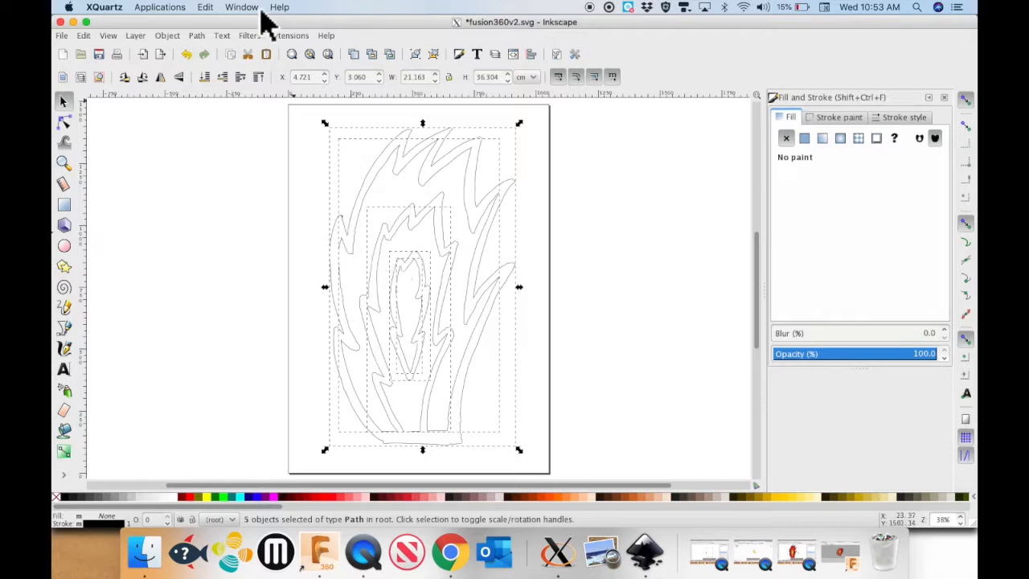
Step: Simplify all the flame paths twice to smooth their edges, and clear the selection
left_click(196, 36)
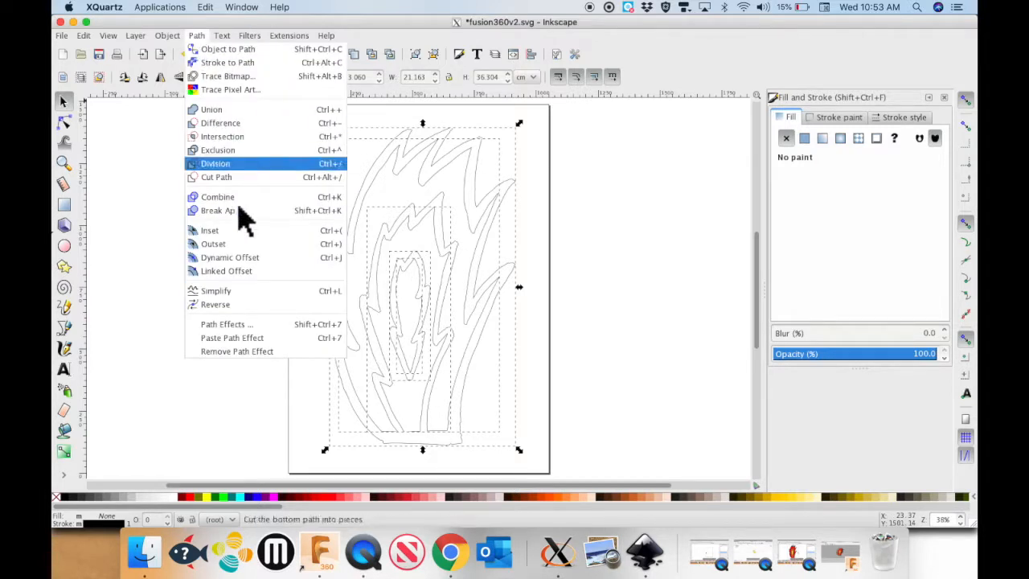
left_click(249, 297)
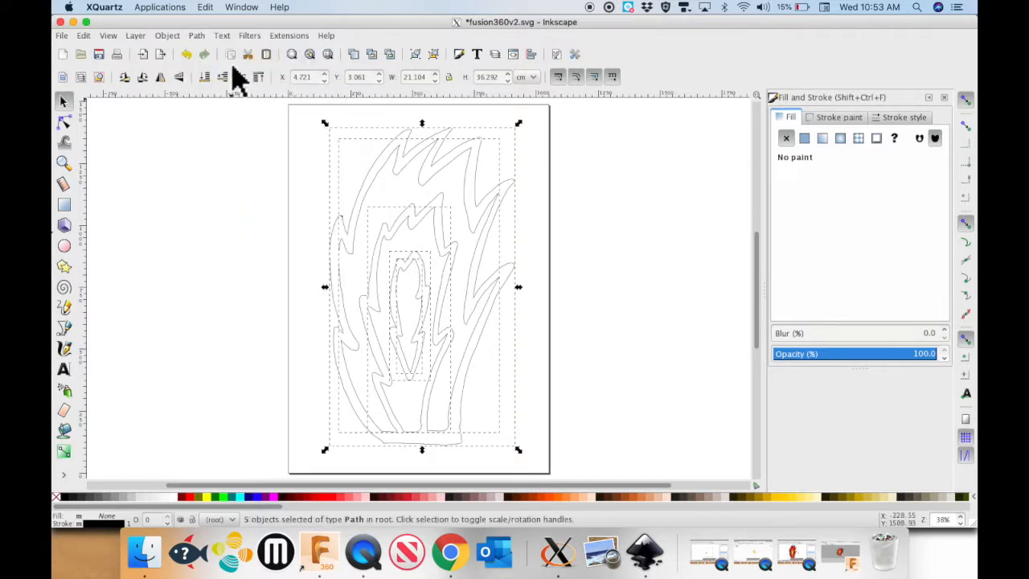
left_click(198, 35)
left_click(229, 290)
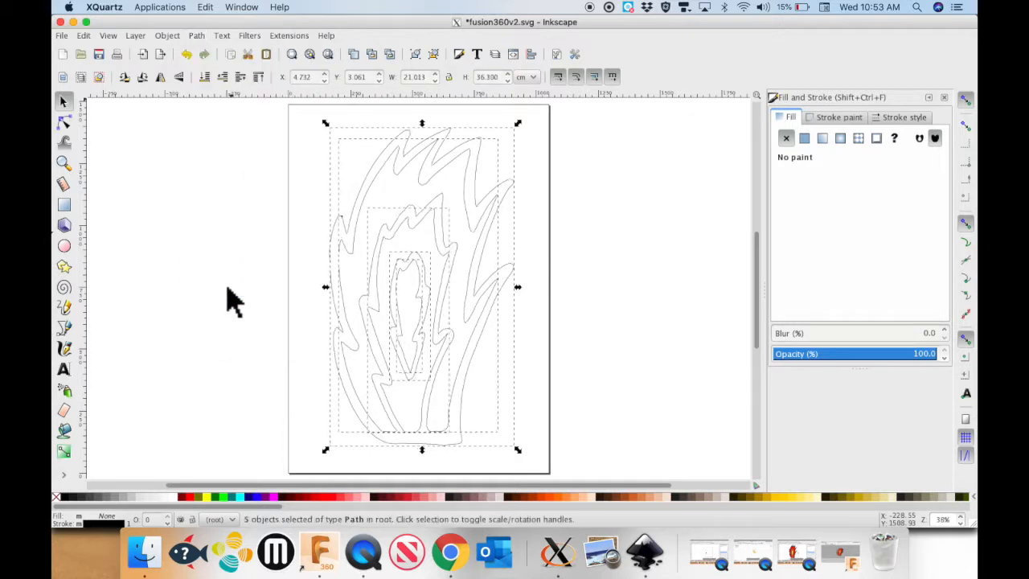
left_click(530, 350)
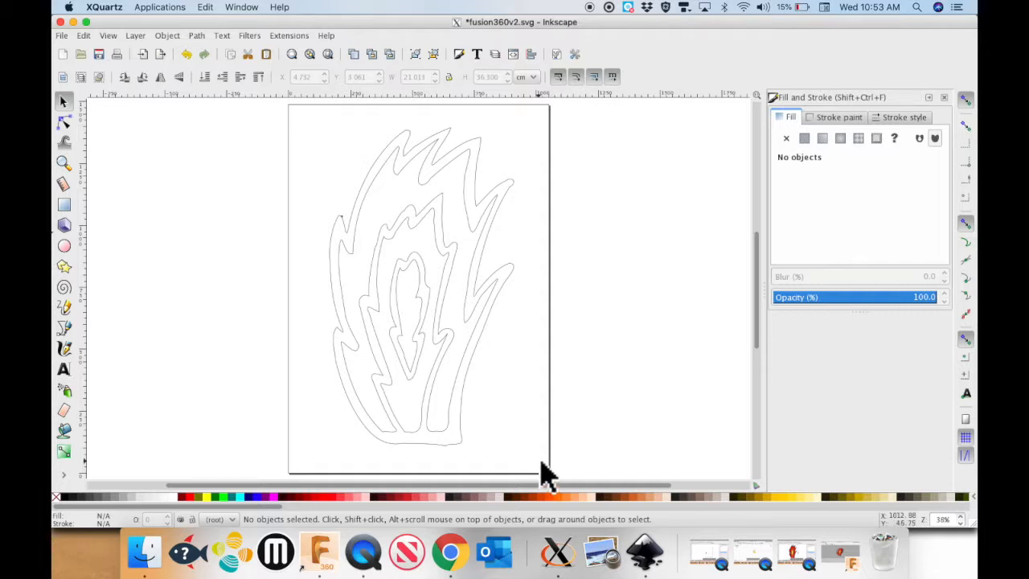
Step: Switch to Fusion 360 and start a new design with the origin planes shown
left_click(322, 555)
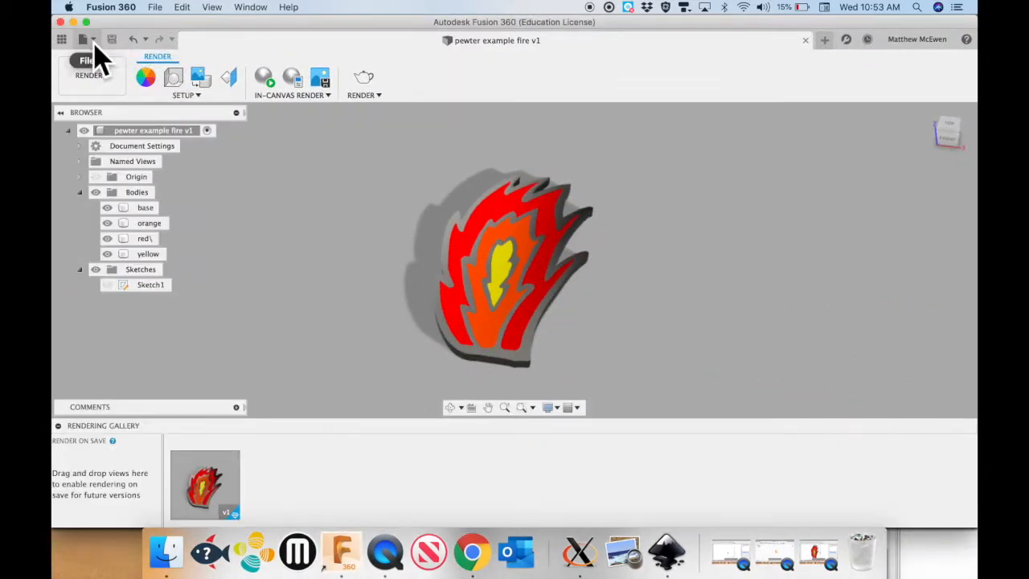
left_click(92, 40)
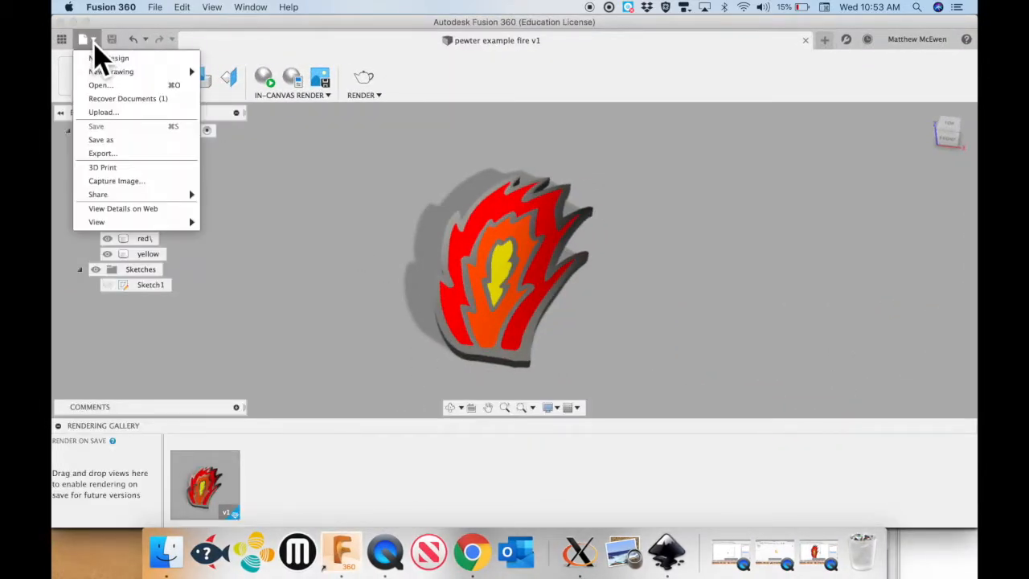
left_click(104, 64)
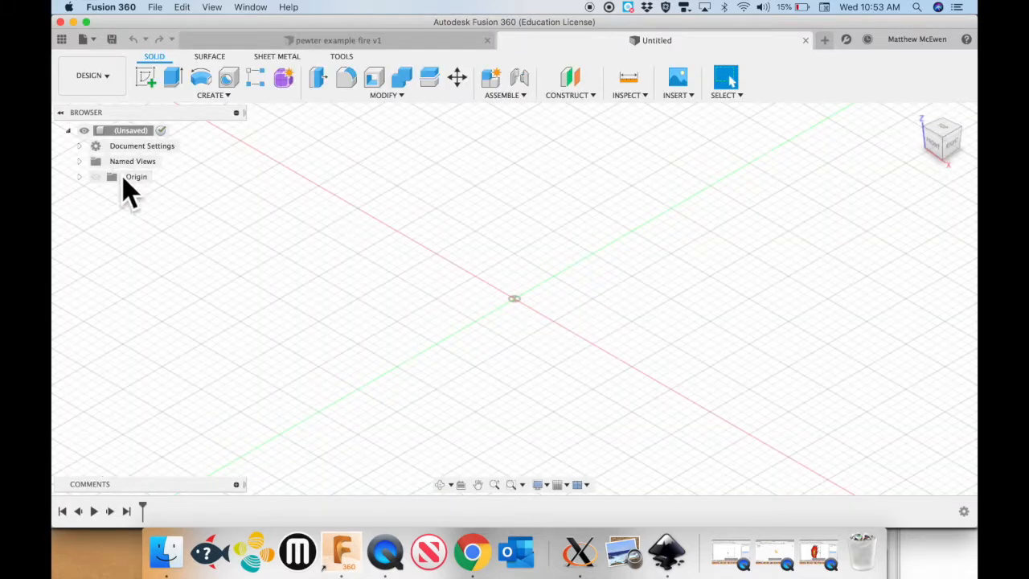
left_click(122, 177)
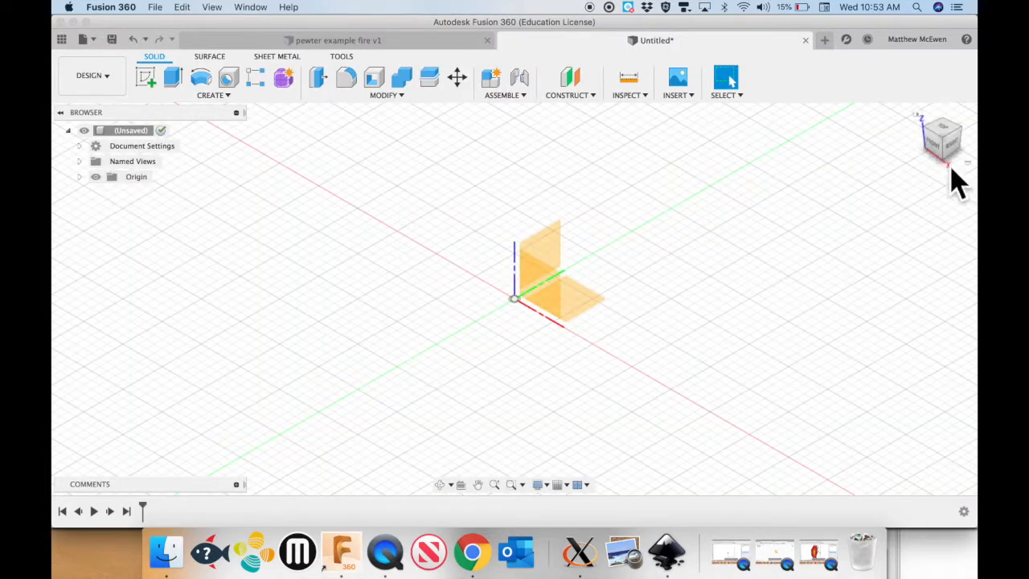
Step: Insert fusion360v2.svg on the horizontal XY plane, scaled down and placed around the origin at X -2.265 cm, Y -3.804 cm
left_click(678, 95)
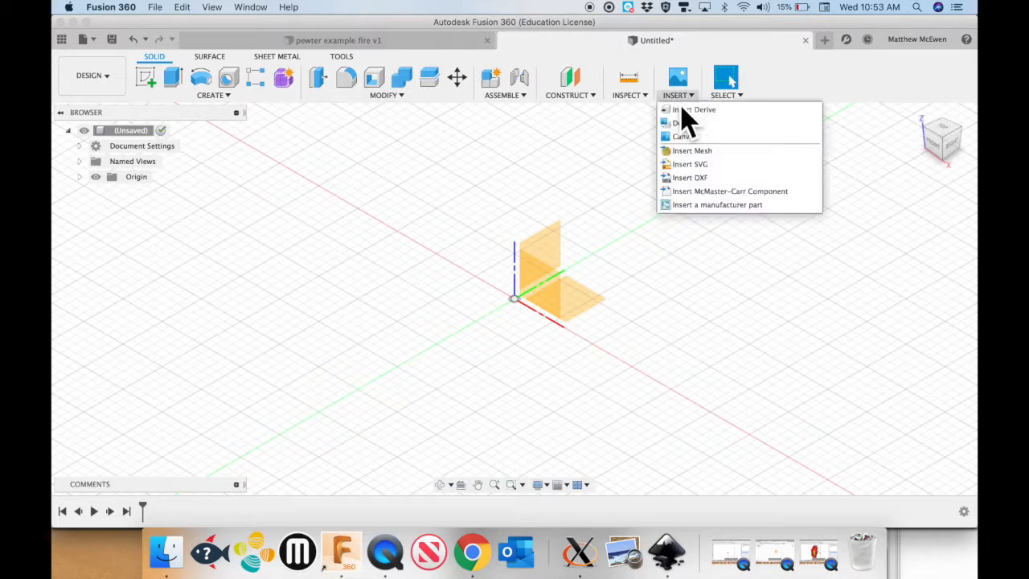
left_click(708, 164)
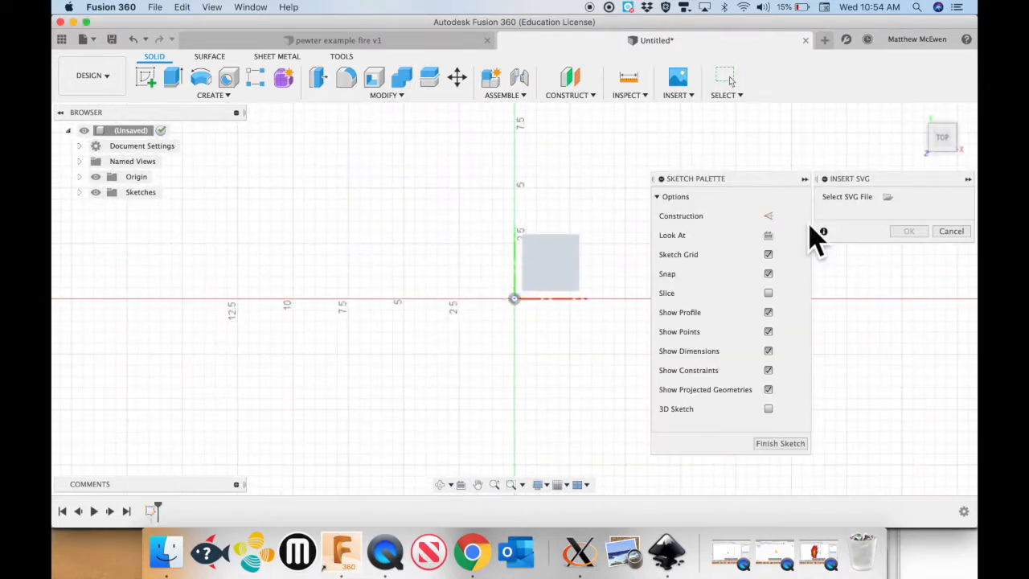
left_click(889, 200)
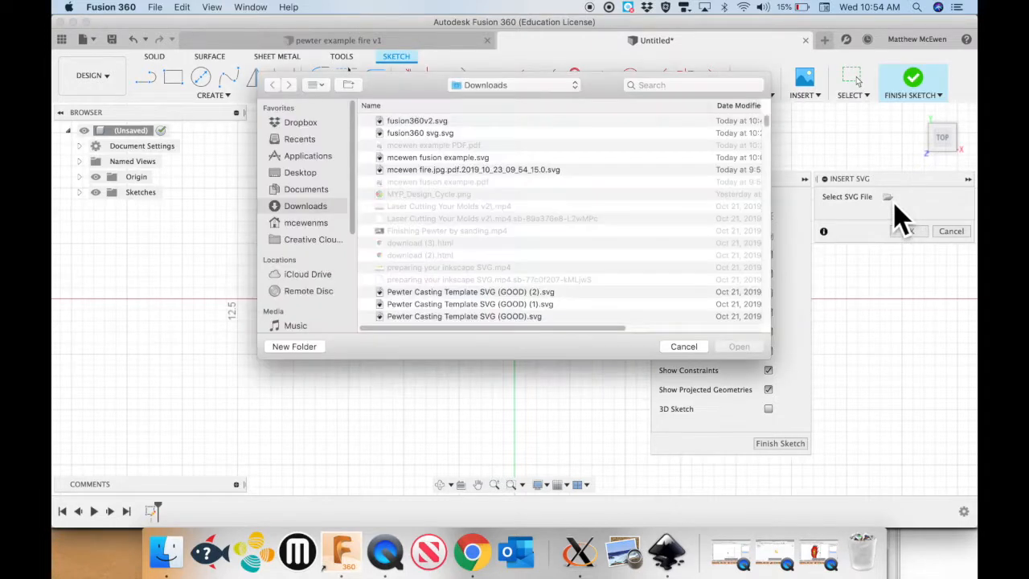
double_click(465, 122)
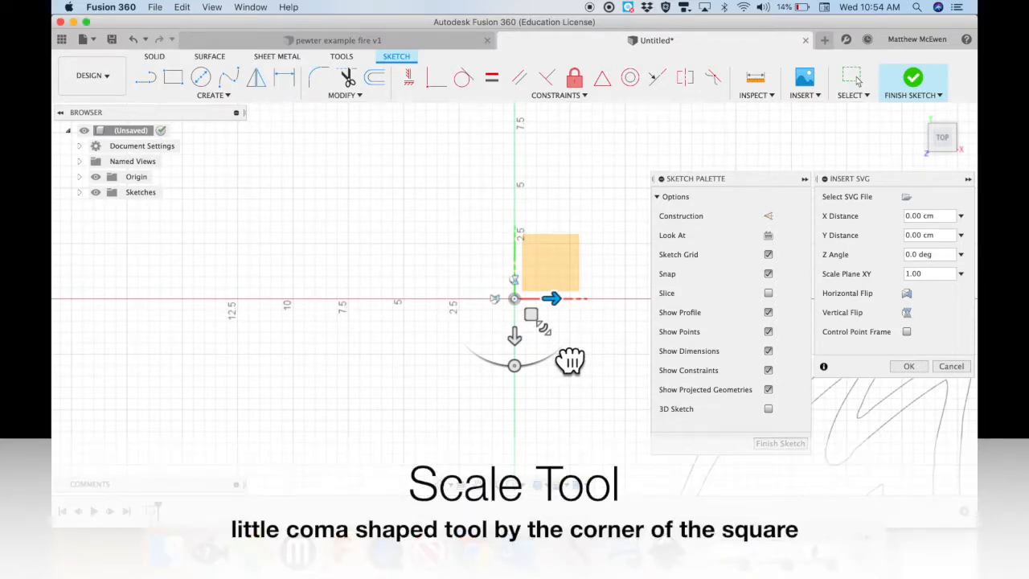
left_click_drag(544, 328, 480, 232)
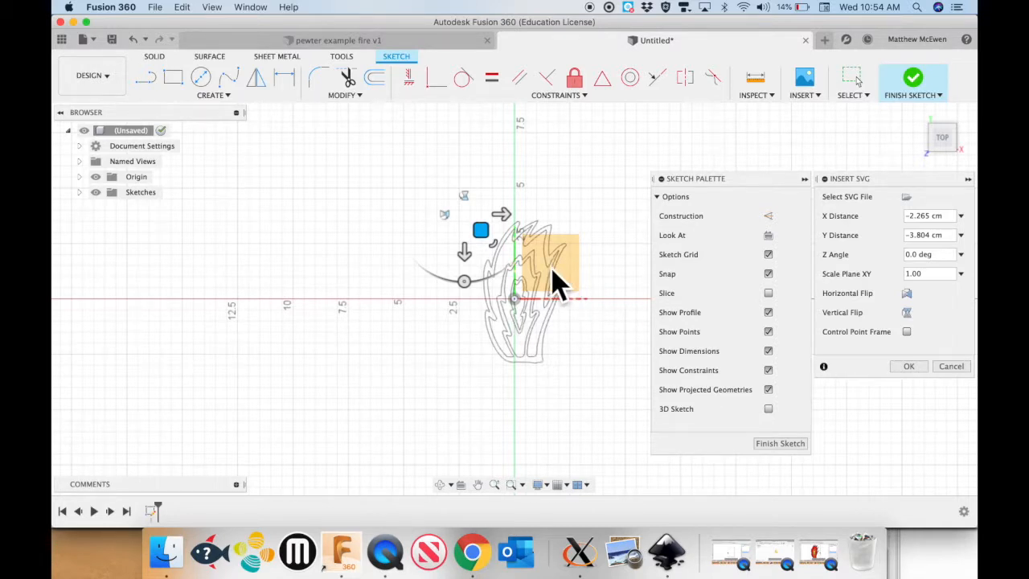
left_click(913, 368)
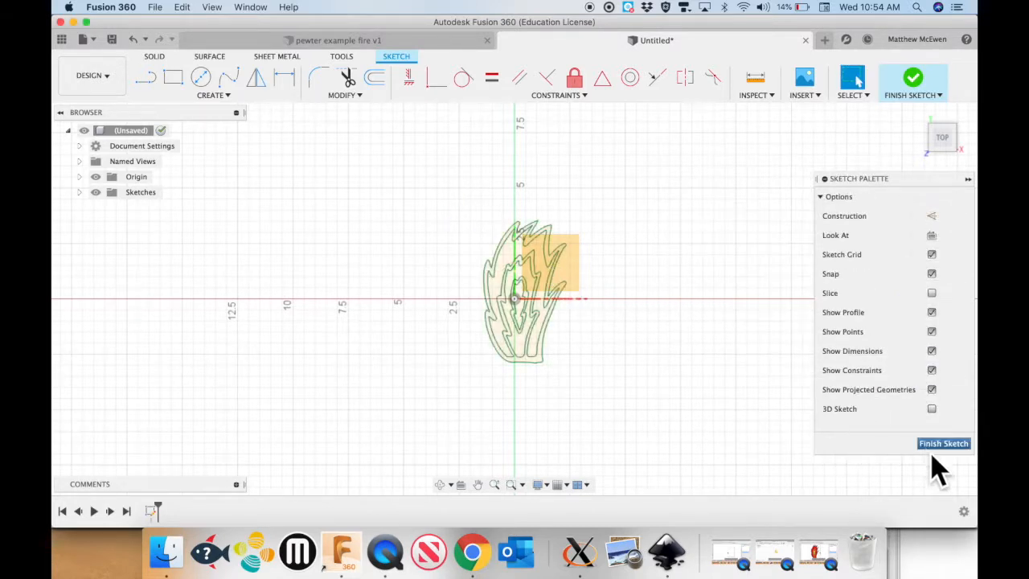
Step: Finish the sketch with the inserted flame and hide the origin planes
left_click(939, 445)
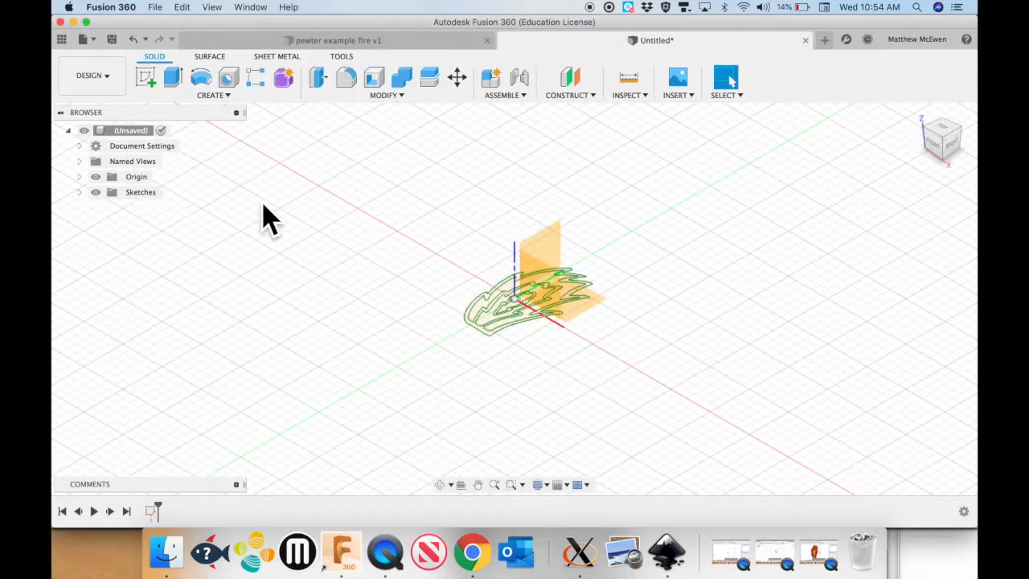
left_click(100, 180)
left_click(99, 180)
Step: Extrude the connected outer border profile of the flame by 0.2 cm as a new body
scroll(308, 275, "up", 5, "shift")
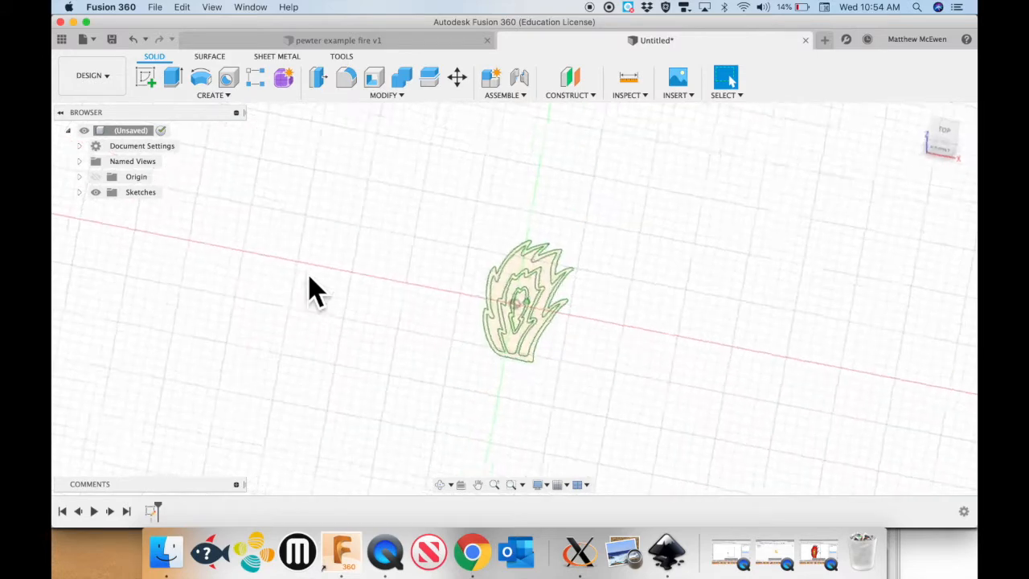
scroll(309, 275, "left", 5, "shift")
scroll(497, 284, "up", 3)
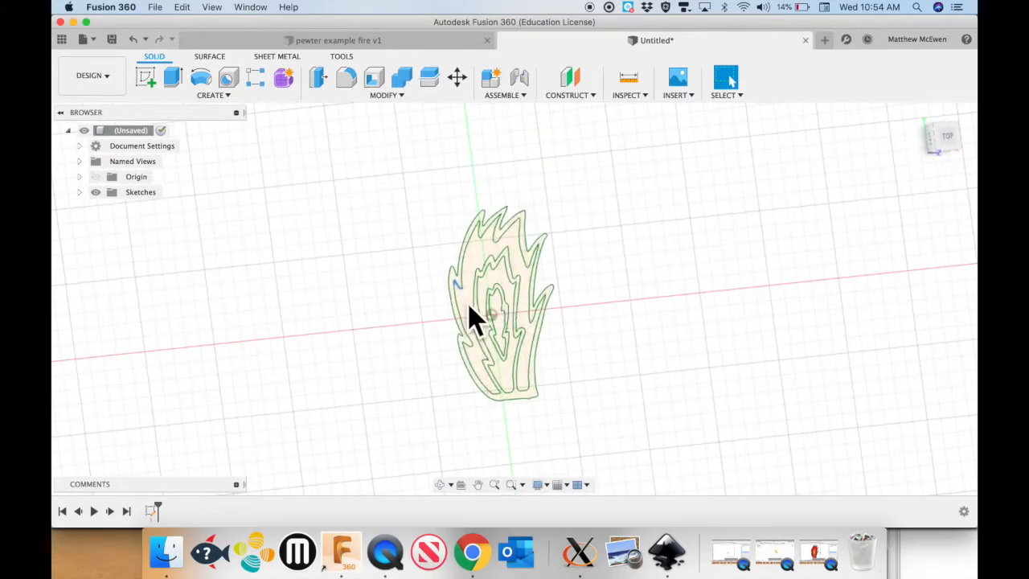
scroll(563, 362, "up", 2)
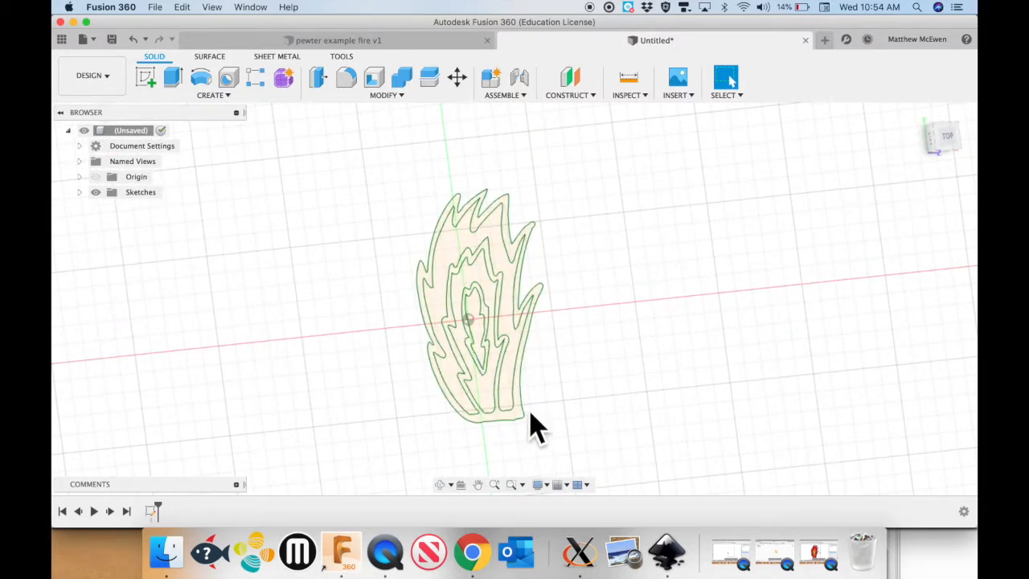
scroll(544, 428, "up", 2)
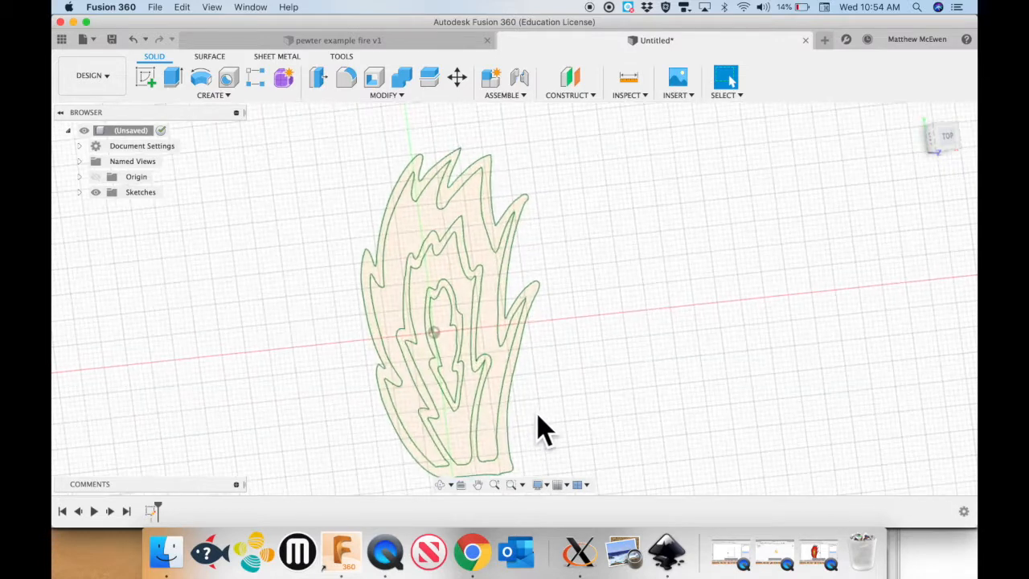
left_click(501, 237)
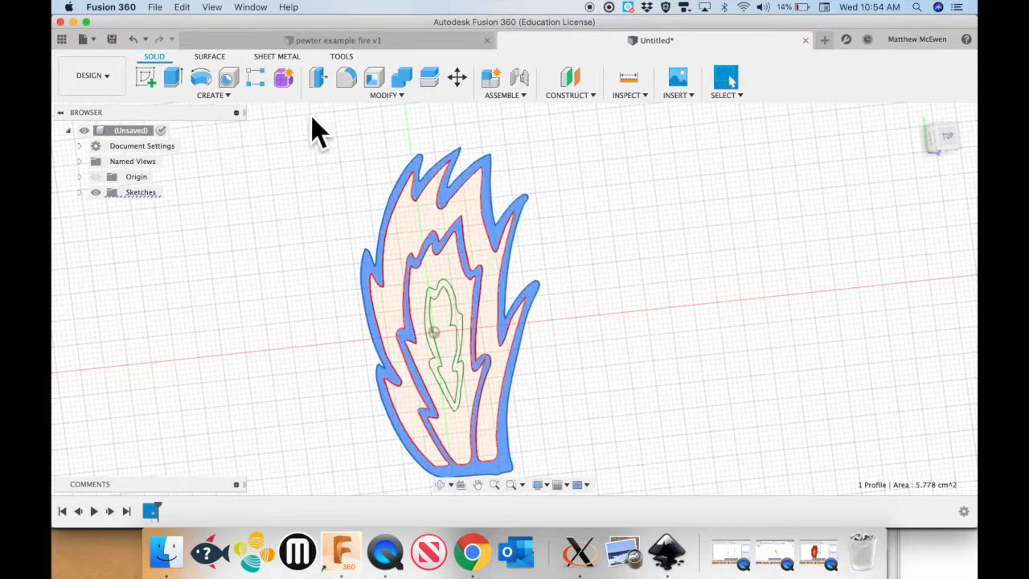
left_click(173, 78)
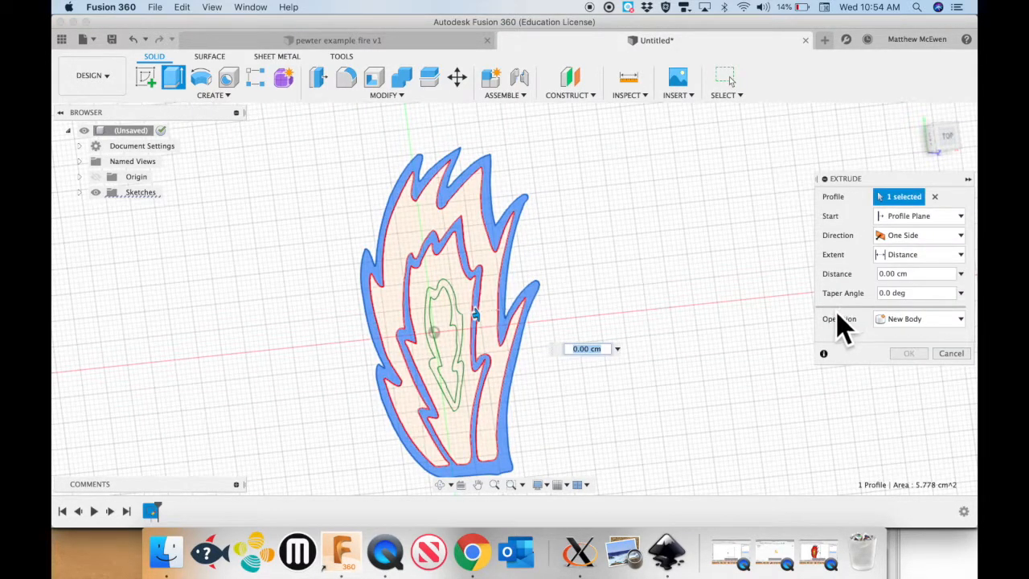
type(".2")
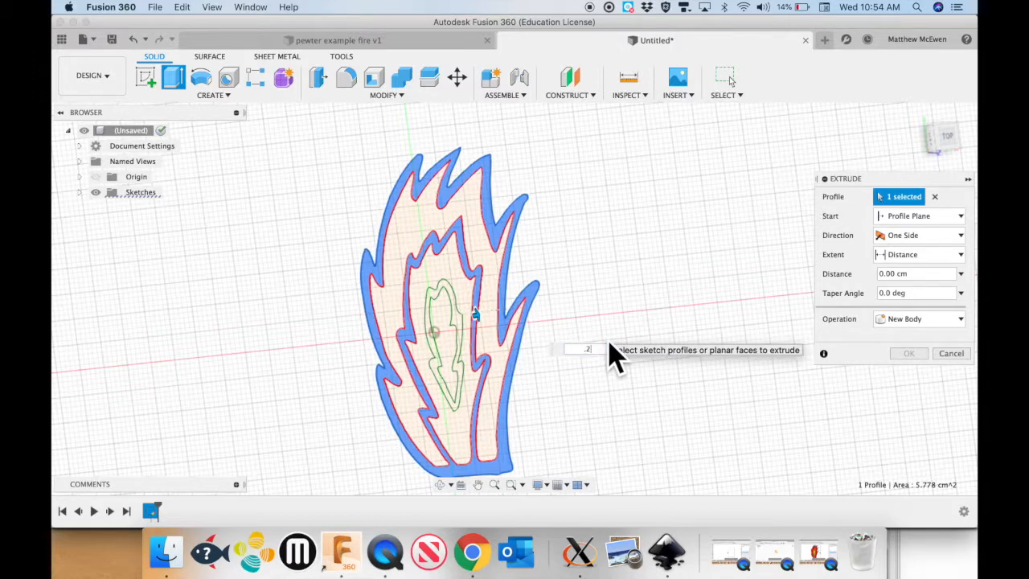
key("Return")
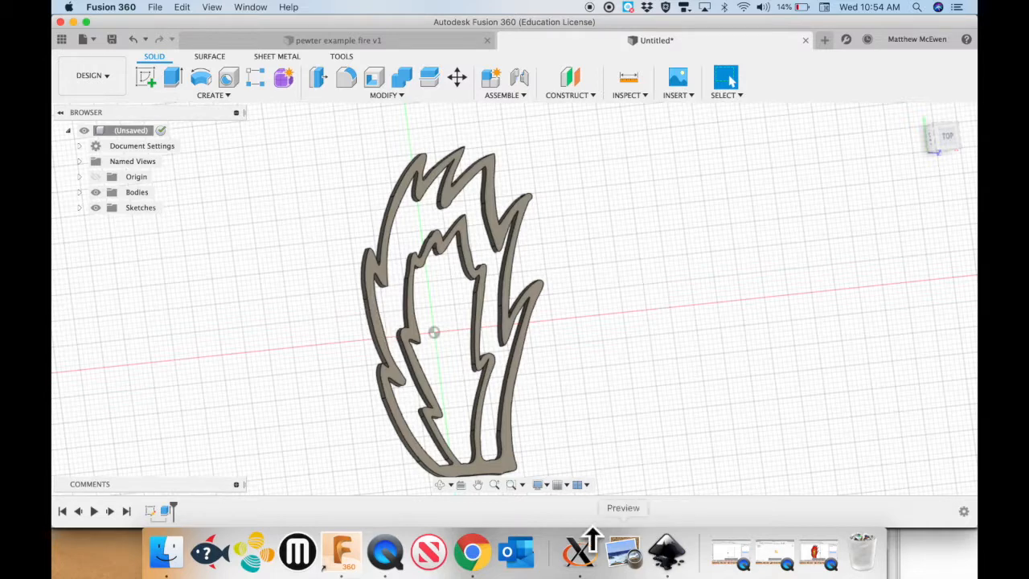
right_click(387, 555)
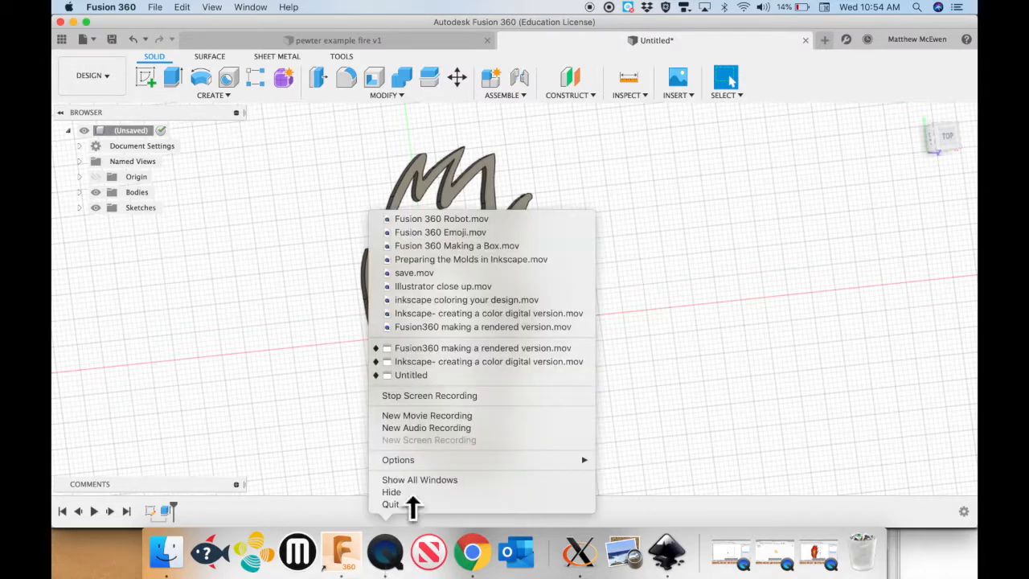
left_click(429, 395)
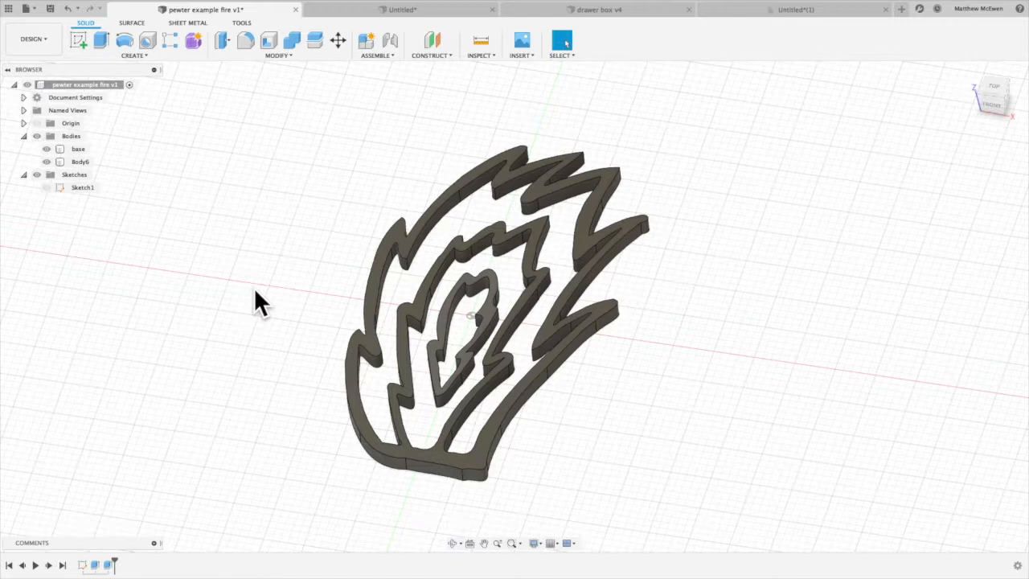
Step: Show Sketch1 in the pewter example fire v1 design so its flame profiles can be selected
left_click(44, 189)
left_click(46, 188)
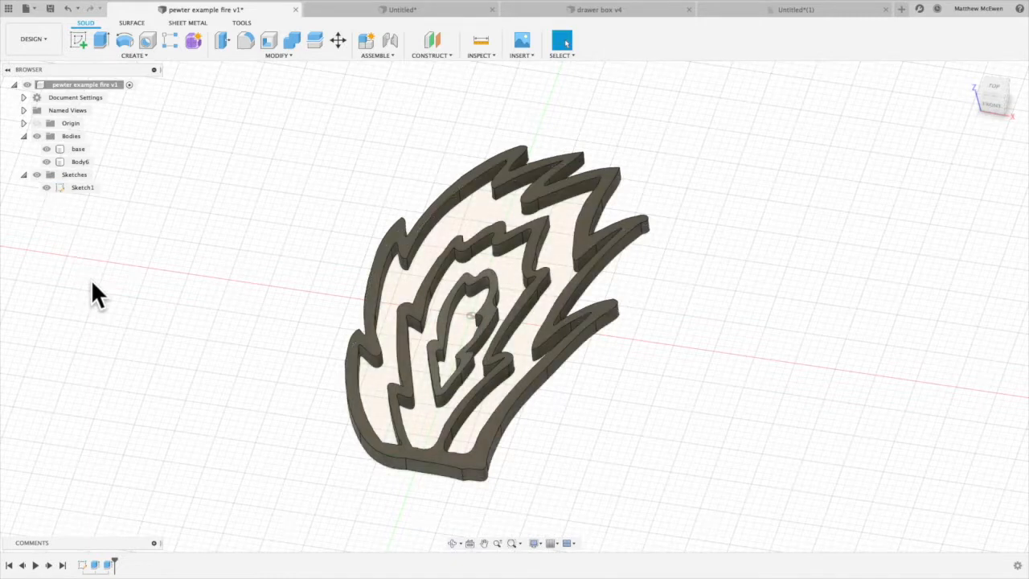
Step: Examine the Bodies and Sketches folders and highlight base and Body6 to see which flame borders they are
left_click(22, 136)
left_click(22, 149)
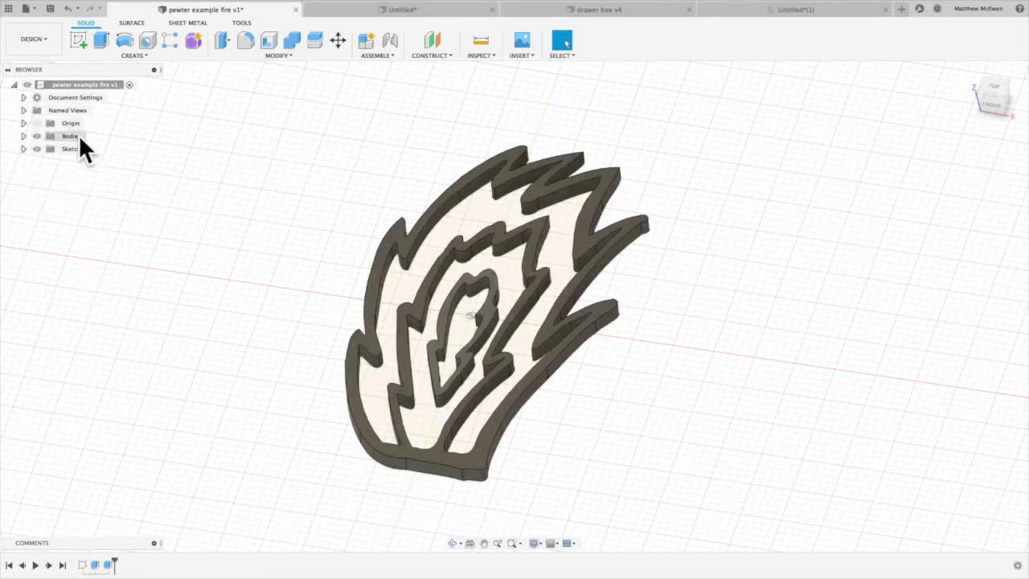
left_click(23, 136)
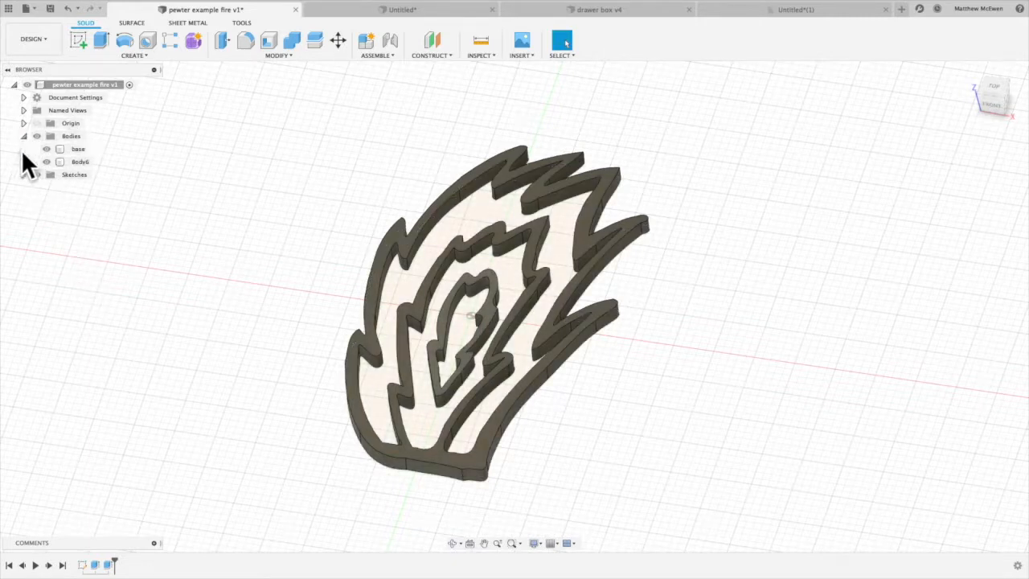
left_click(23, 174)
left_click(84, 150)
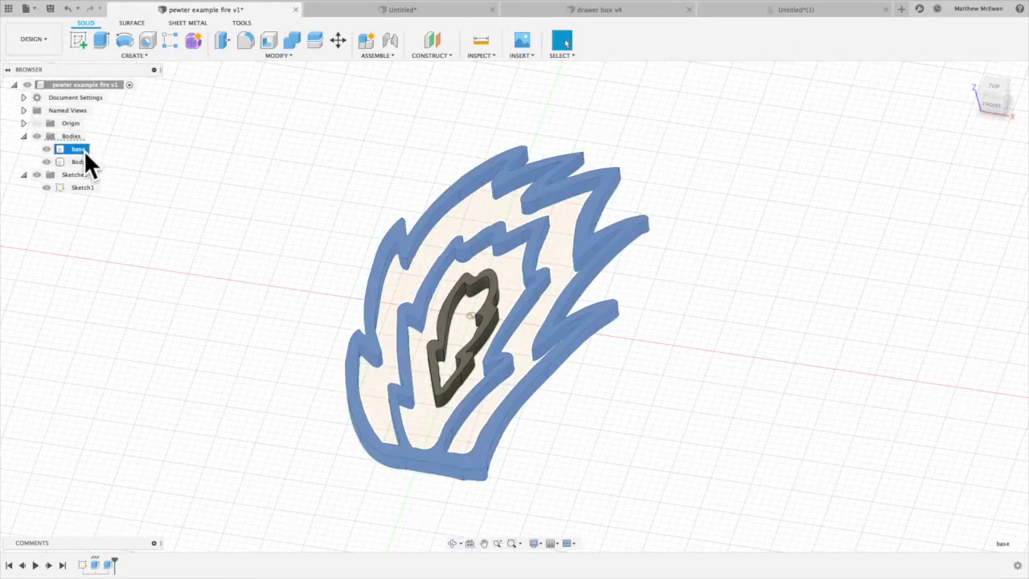
left_click(83, 162)
left_click(205, 212)
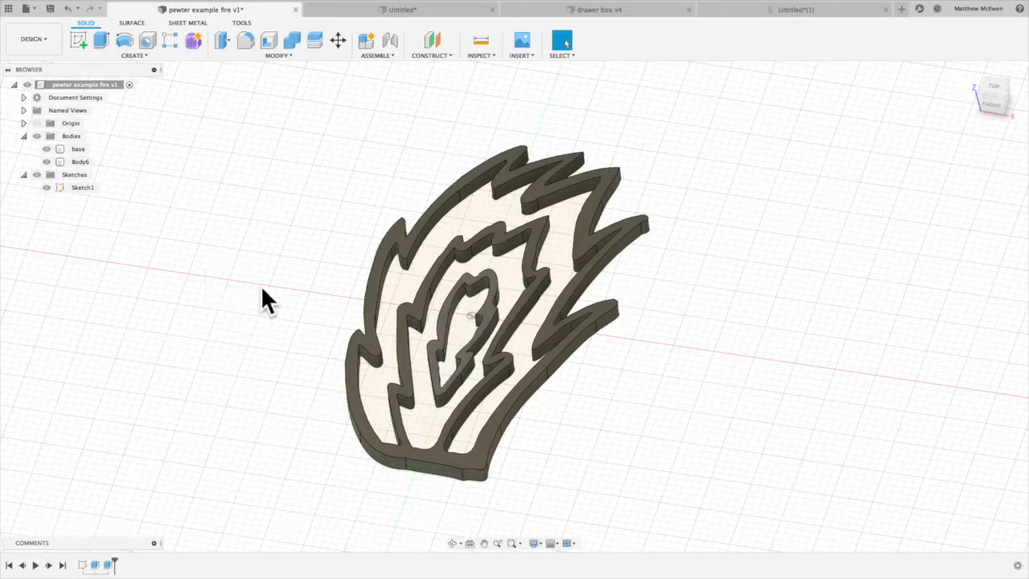
Step: Extrude the three inner fill profiles of the flame sketch by 1 mm, joining them to the border bodies
left_click(393, 294)
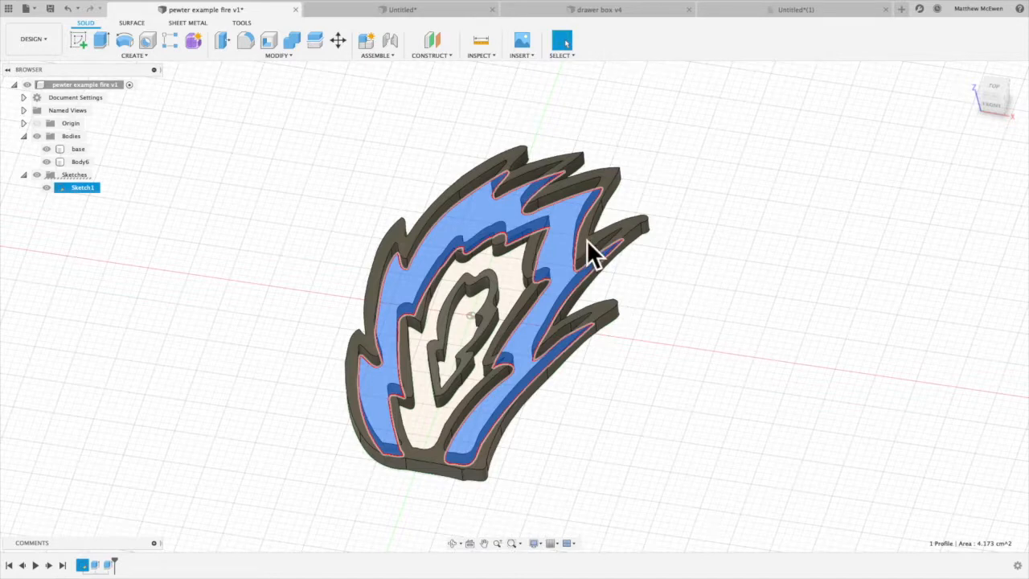
left_click(505, 271)
left_click(463, 336)
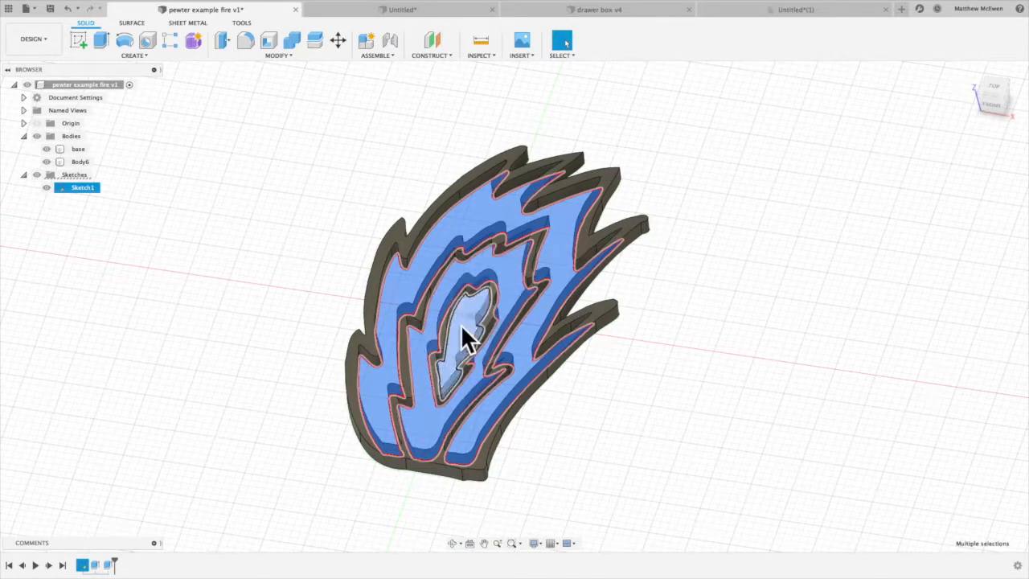
scroll(544, 375, "up", 4)
scroll(545, 376, "up", 2)
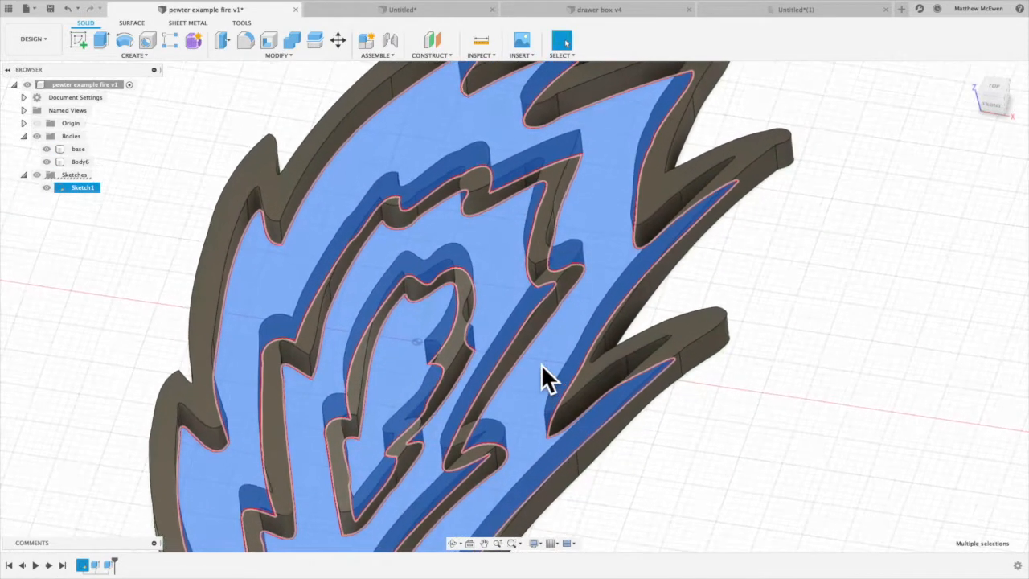
scroll(543, 378, "down", 5)
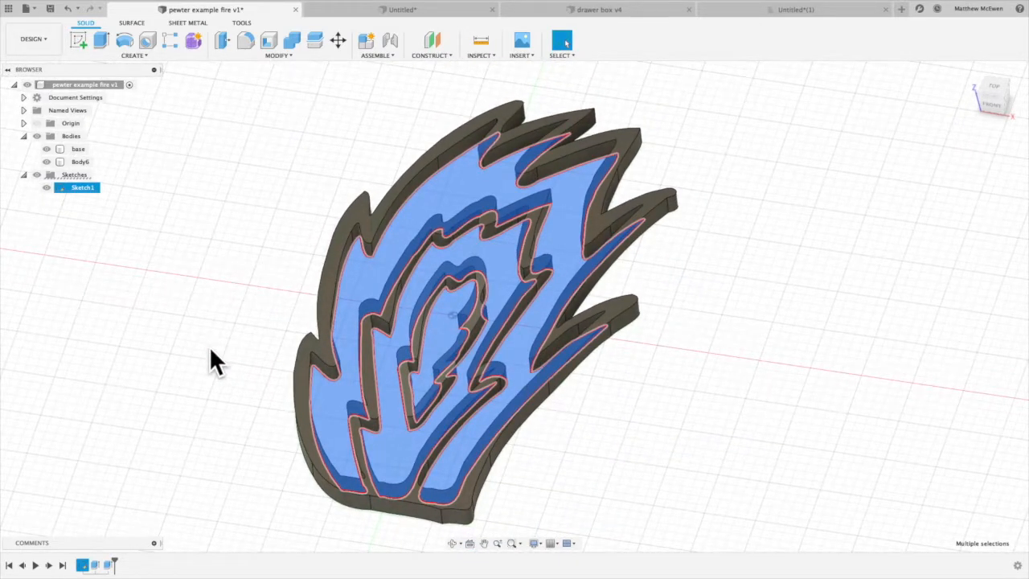
left_click(101, 44)
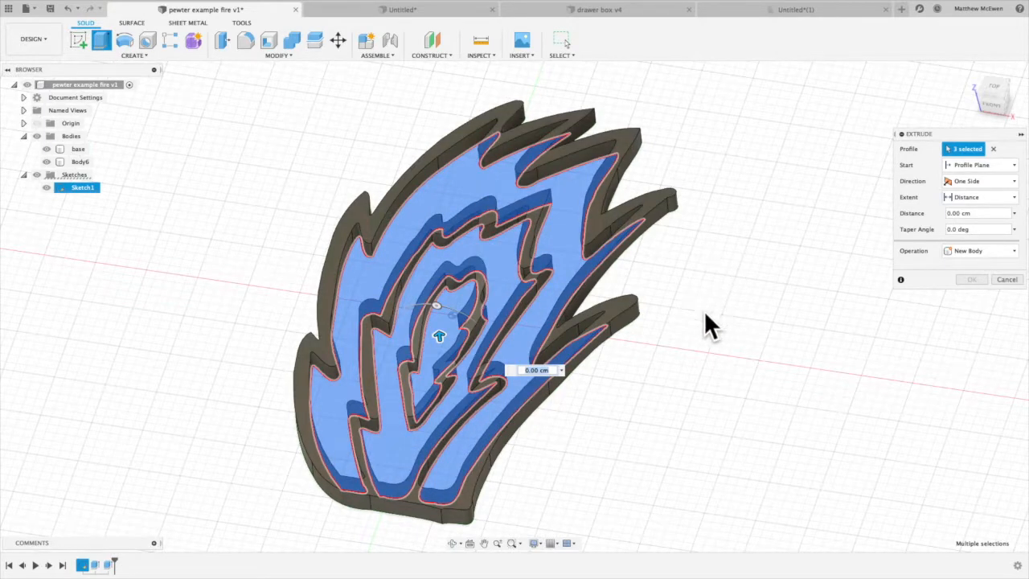
type("1mm")
key("Return")
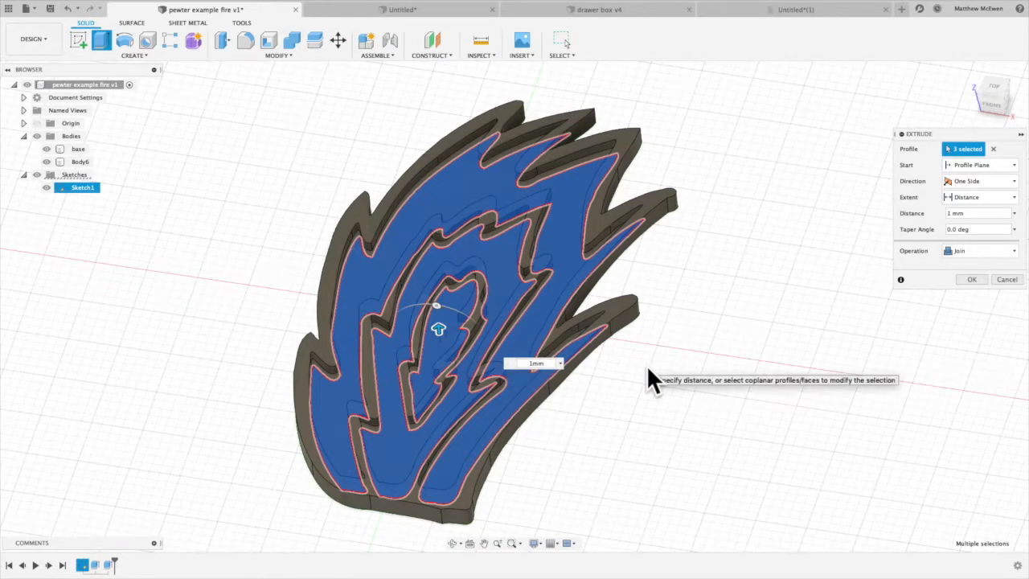
key("Return")
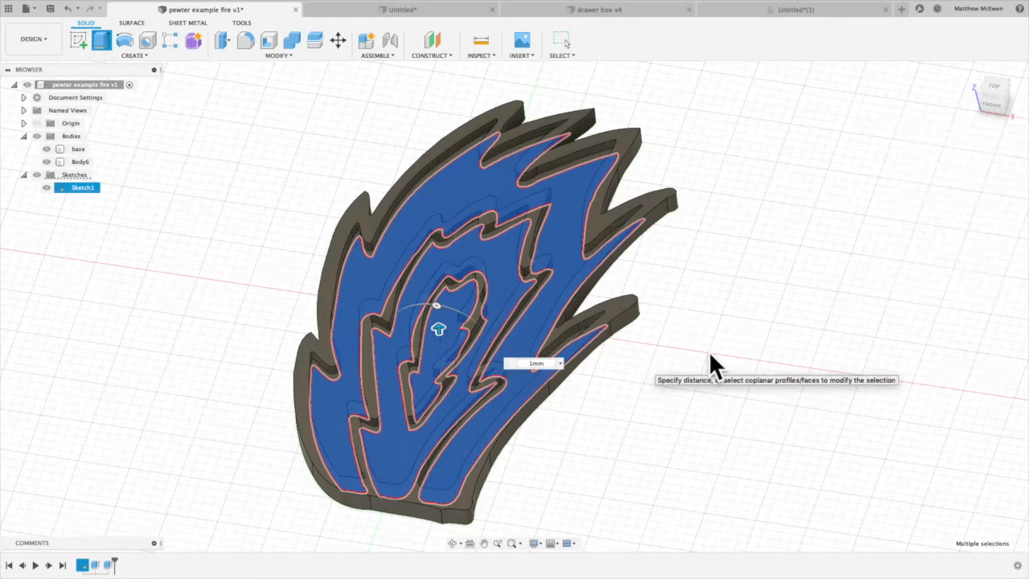
middle_click_drag(658, 400, 646, 427, "shift")
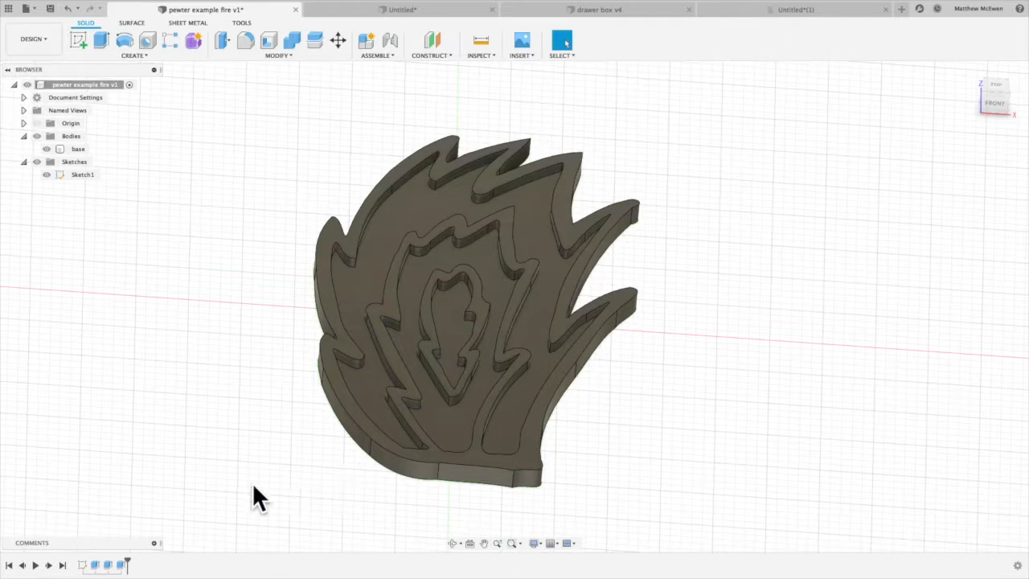
left_click(122, 564)
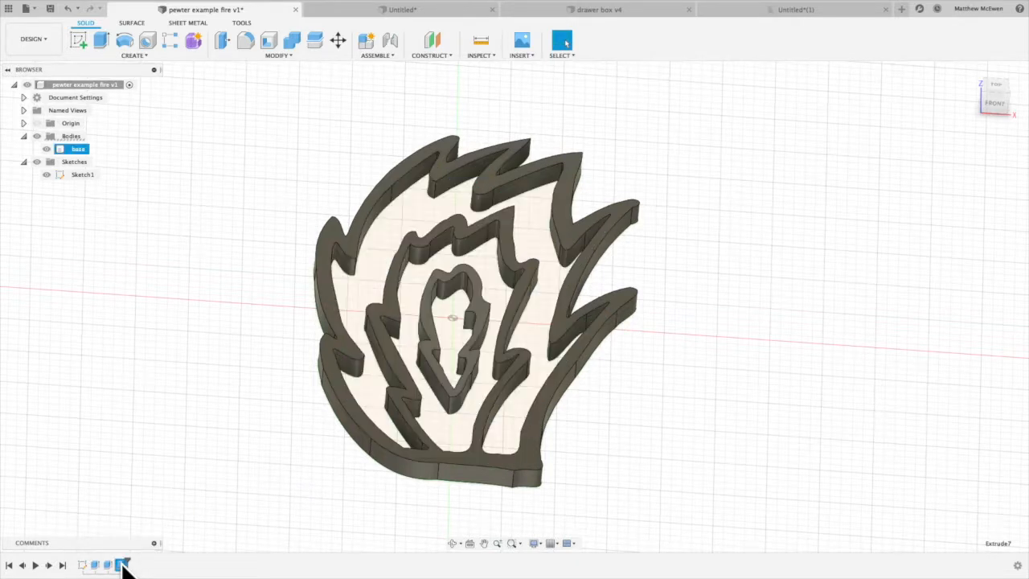
double_click(122, 565)
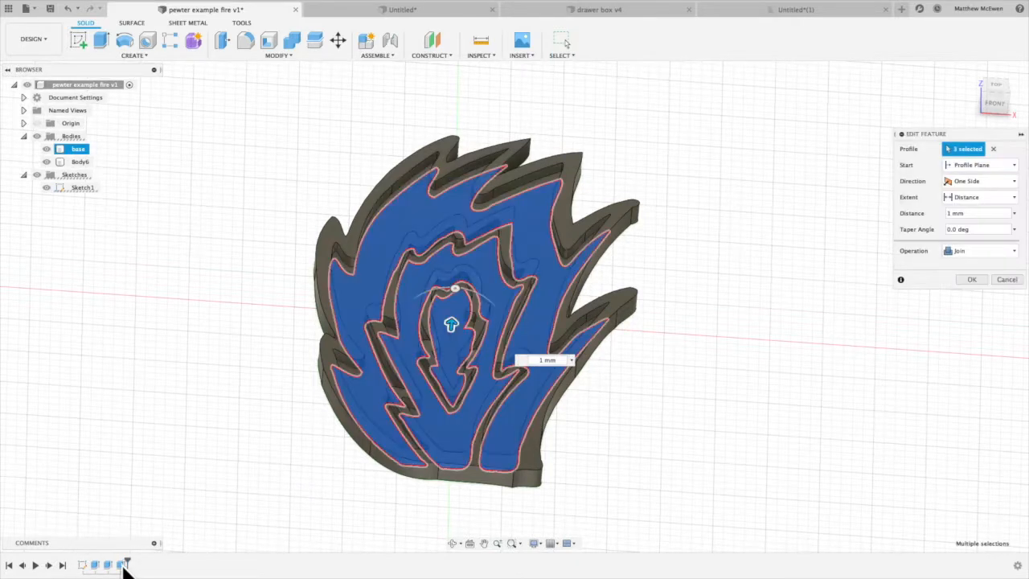
double_click(82, 565)
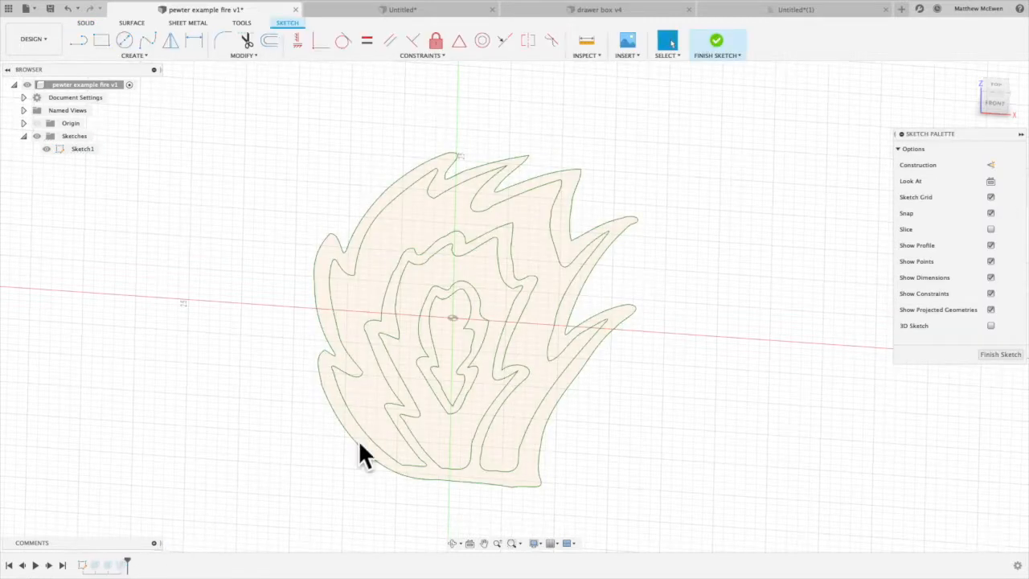
left_click(1001, 354)
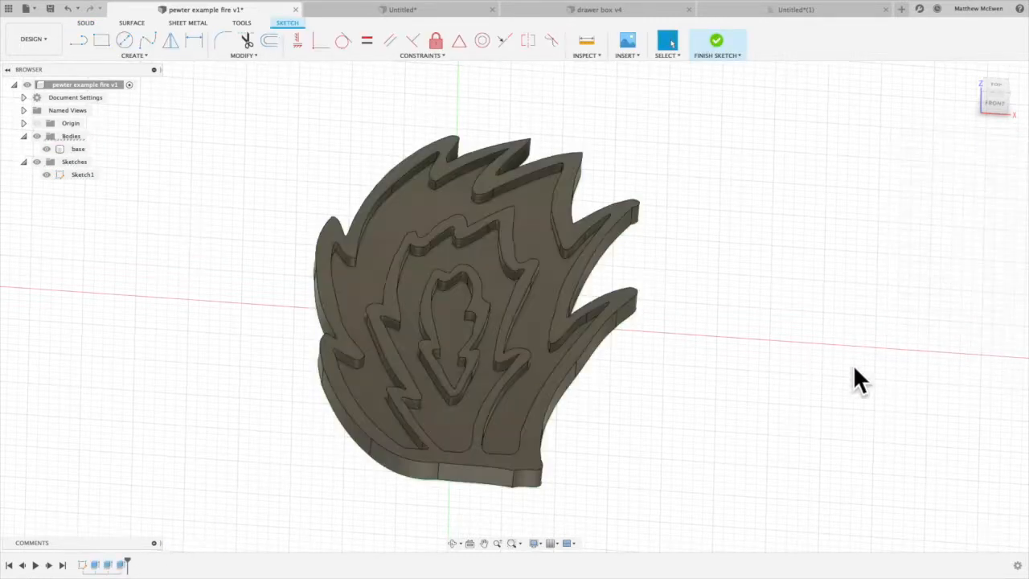
Step: Reopen the 1 mm fill extrusion for editing, review its operation options and keep Join
right_click(122, 565)
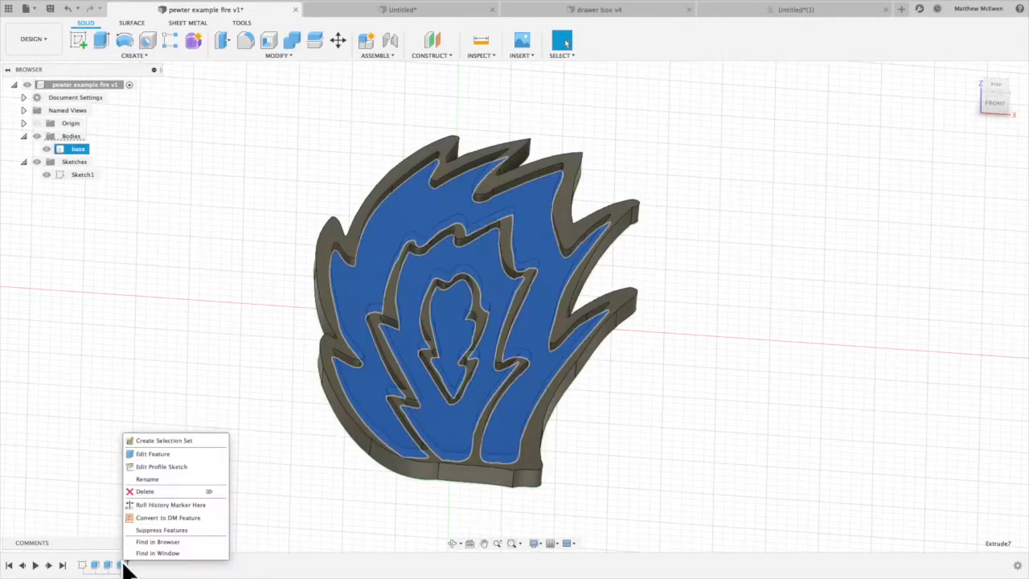
left_click(148, 454)
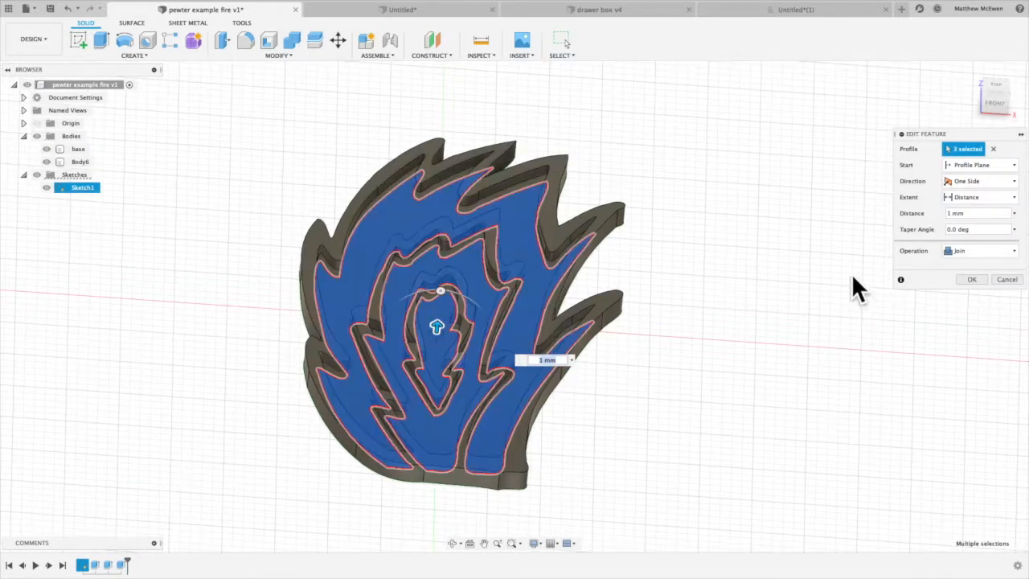
left_click_drag(950, 129, 747, 189)
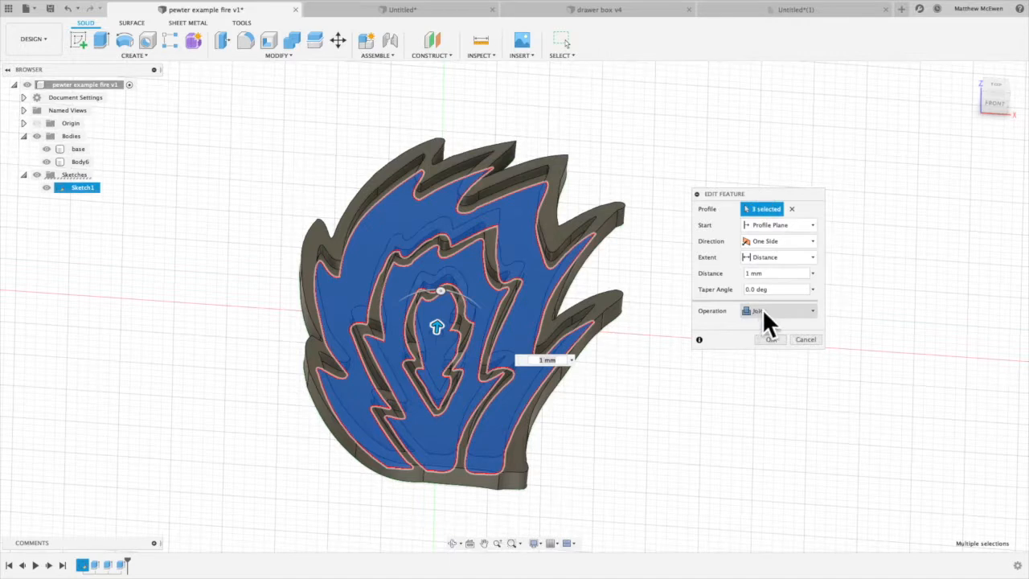
left_click(764, 311)
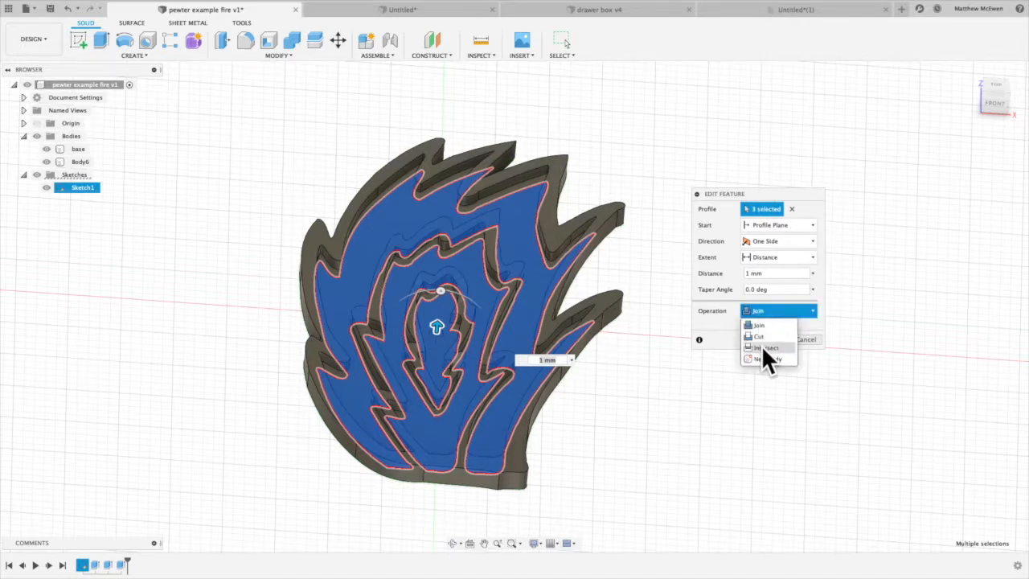
left_click(767, 308)
left_click(767, 308)
left_click(767, 308)
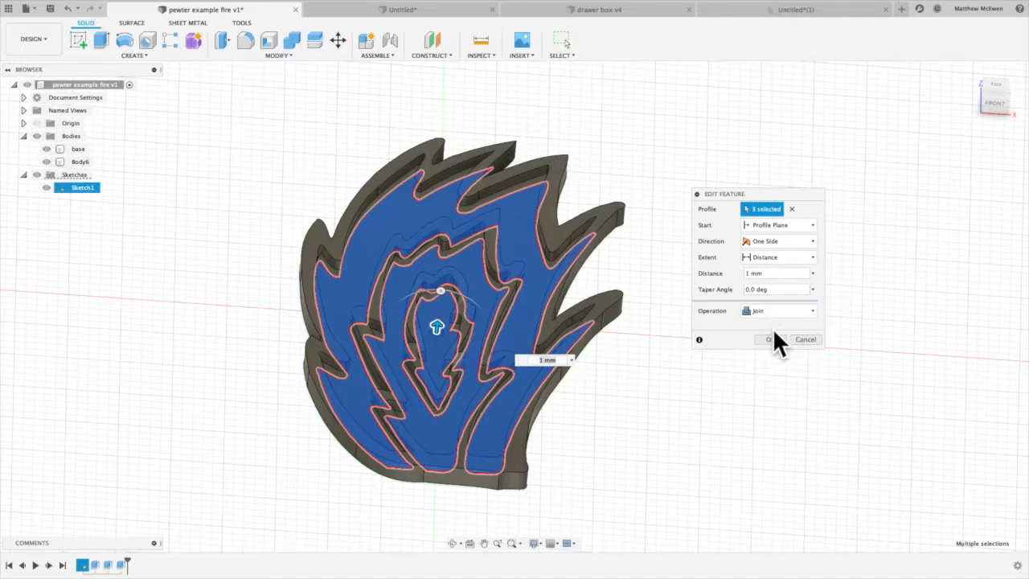
left_click(770, 338)
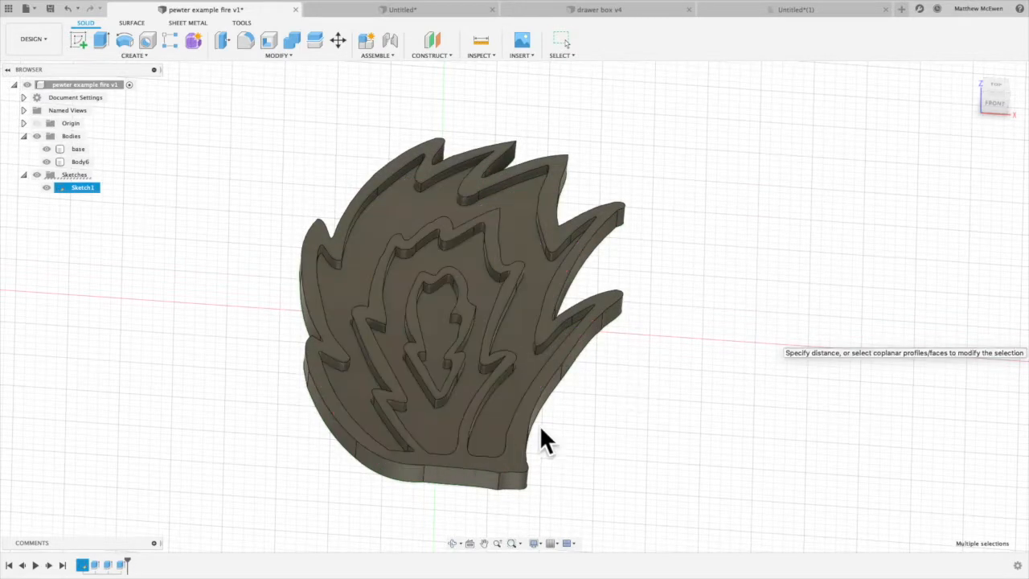
Step: Examine the joined flame base from several angles, highlighting the recessed outer fill face between the borders
scroll(592, 459, "down", 10, "shift")
scroll(593, 460, "up", 10, "shift")
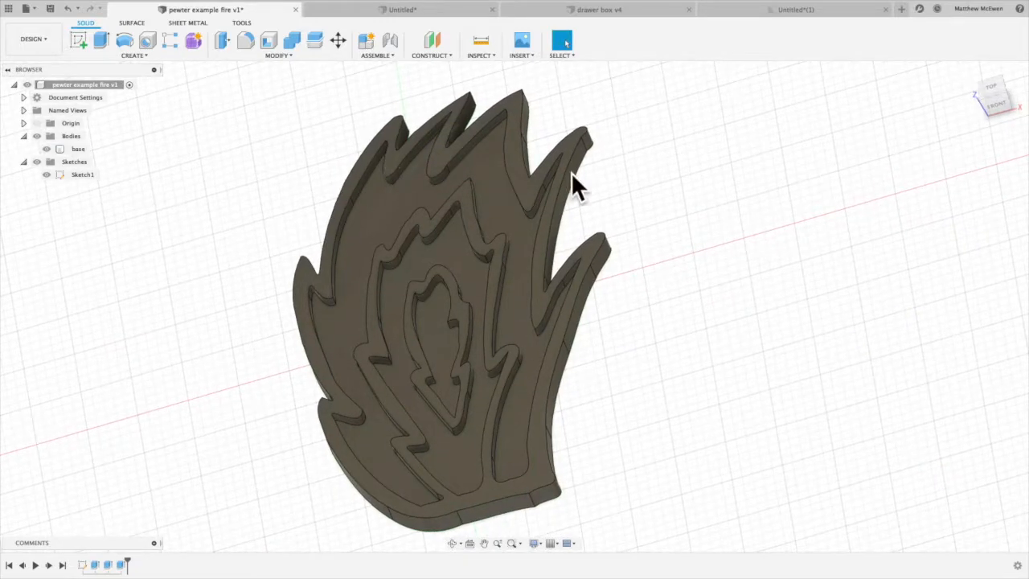
scroll(643, 177, "left", 5, "shift")
scroll(642, 178, "right", 10, "shift")
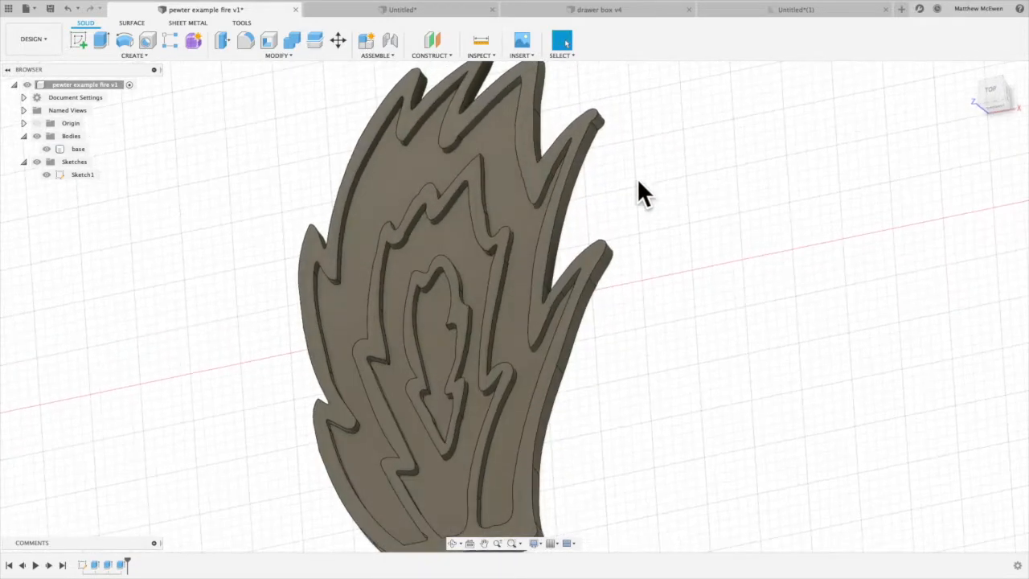
left_click(385, 168)
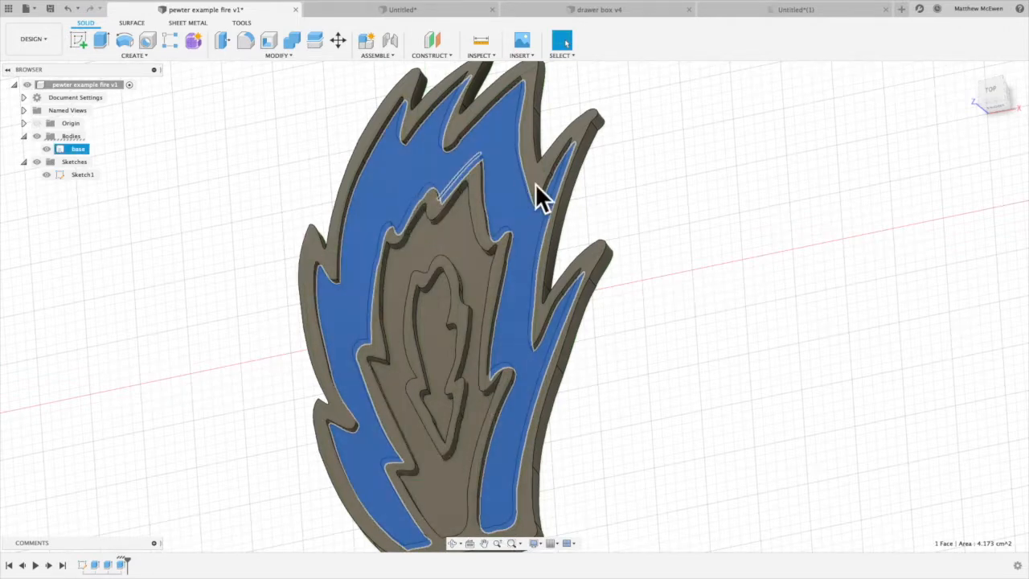
scroll(664, 218, "down", 10, "shift")
scroll(664, 218, "right", 5, "shift")
scroll(663, 218, "right", 2, "shift")
left_click(666, 234)
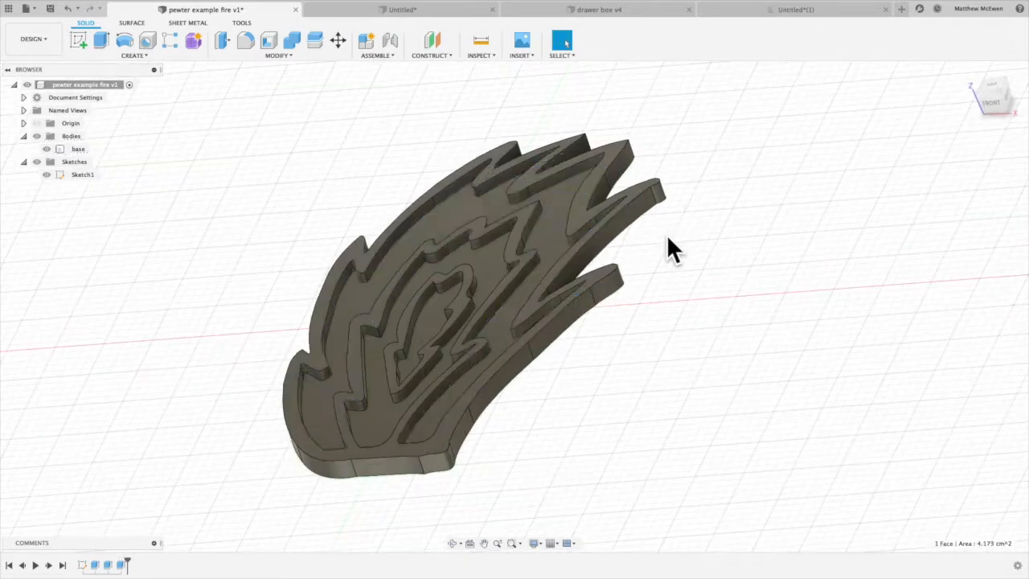
scroll(676, 277, "left", 10, "shift")
scroll(677, 277, "up", 5, "shift")
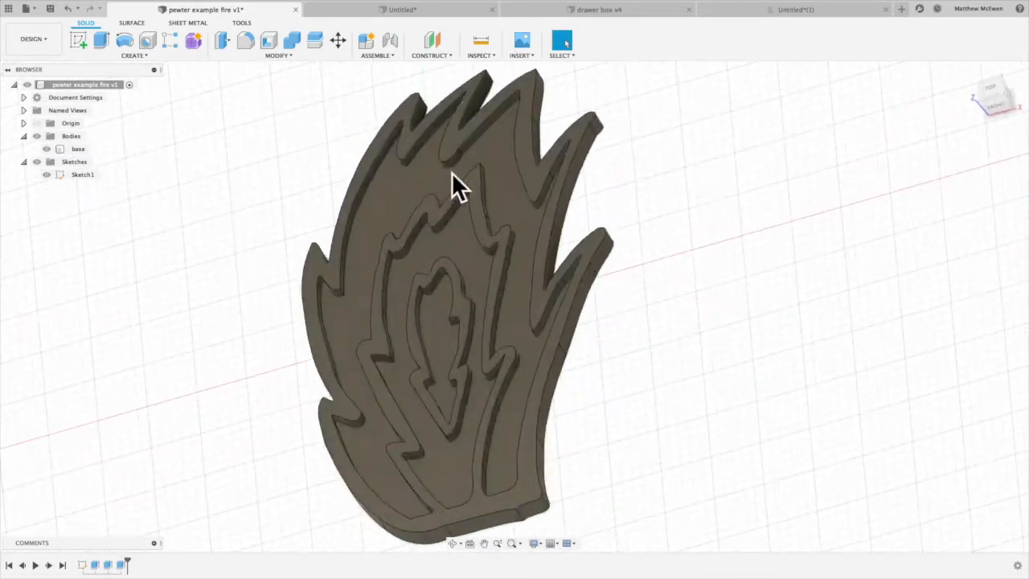
Step: Extrude the three recessed fill faces of the flame by 1 mm with the operation set to New Body
left_click(389, 186)
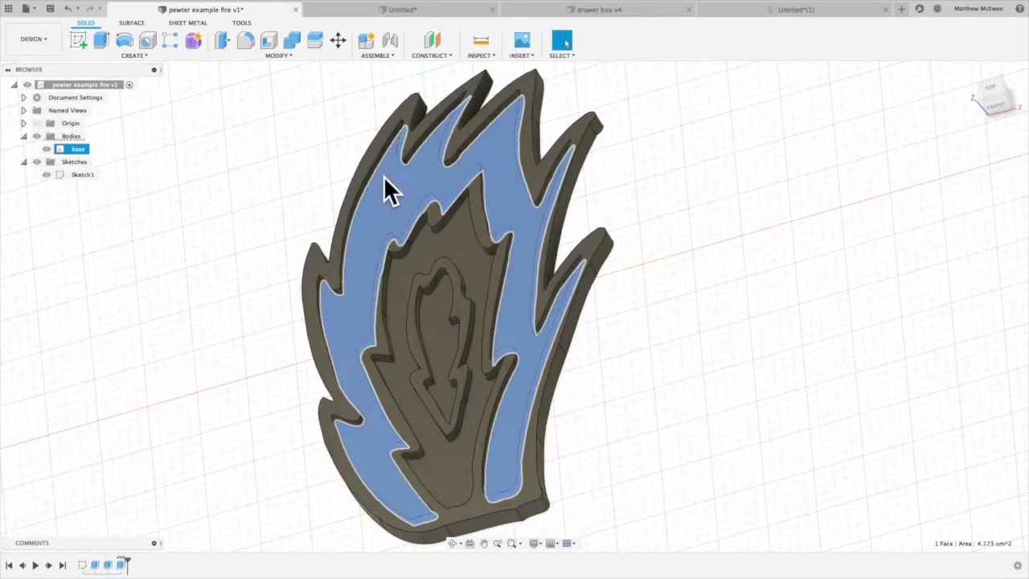
left_click(465, 247)
left_click(440, 341)
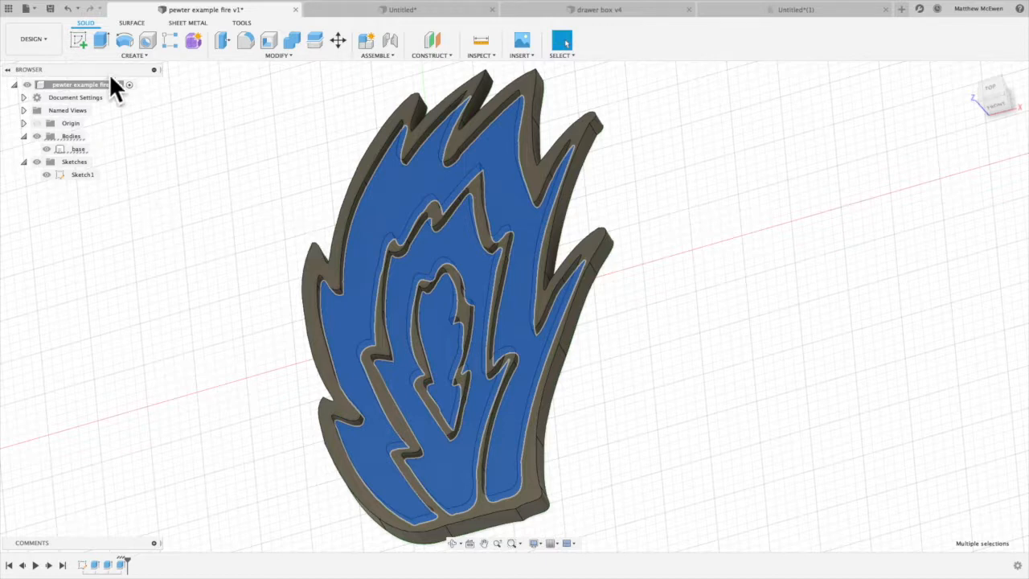
left_click(100, 40)
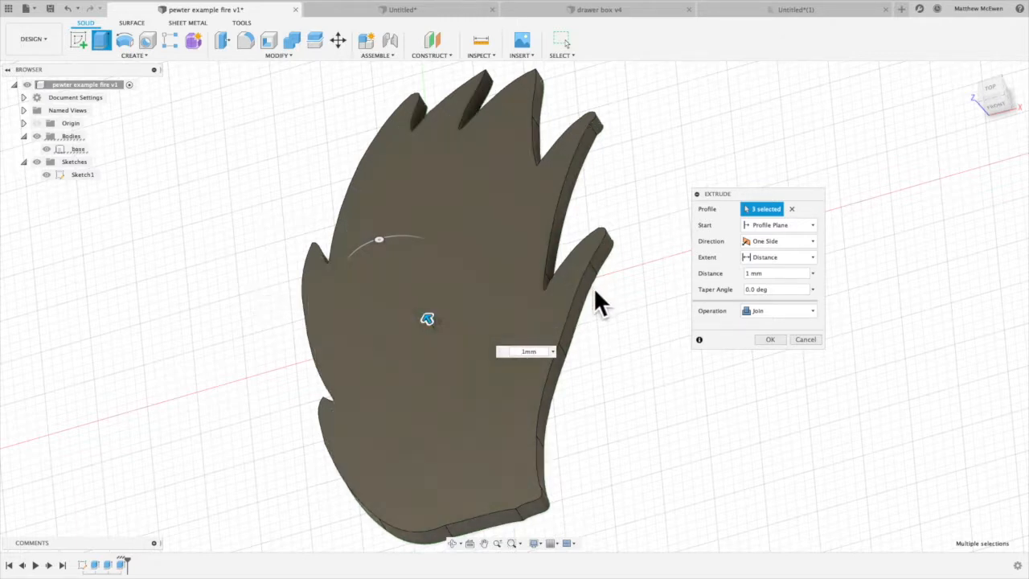
left_click(760, 311)
left_click(770, 358)
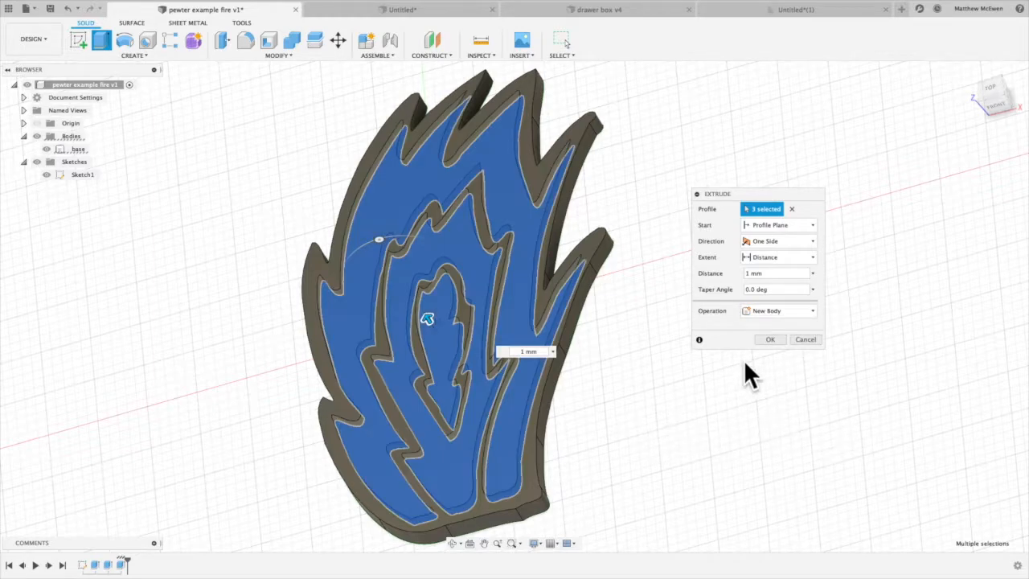
left_click(766, 339)
Step: Highlight base, Body7, Body8 and Body9 in turn to identify which part of the flame each body is
middle_click_drag(752, 346, 623, 332, "shift")
left_click(77, 162)
left_click(78, 174)
left_click(79, 187)
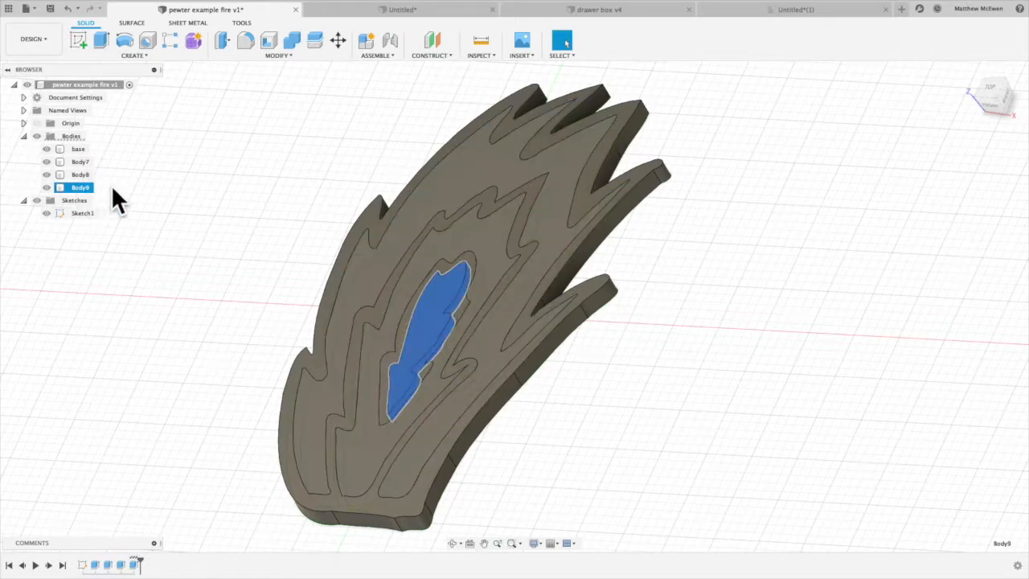
left_click(81, 175)
left_click(80, 162)
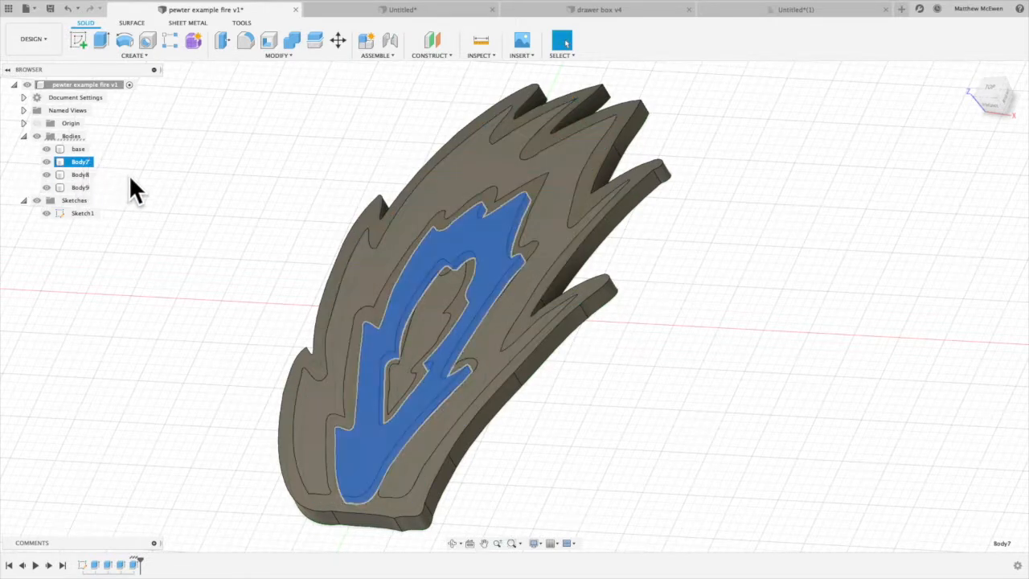
left_click(78, 149)
left_click(185, 225)
scroll(203, 233, "left", 5, "shift")
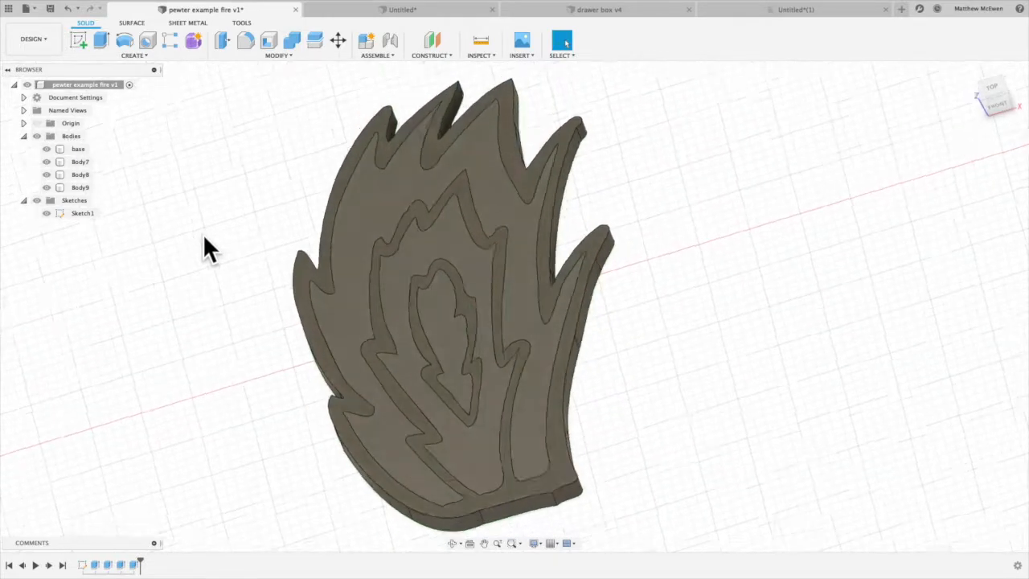
scroll(202, 234, "right", 3, "shift")
Step: Rename Body7 as orange, Body8 as red and Body9 as yellow, and hide Sketch1
left_click(84, 161)
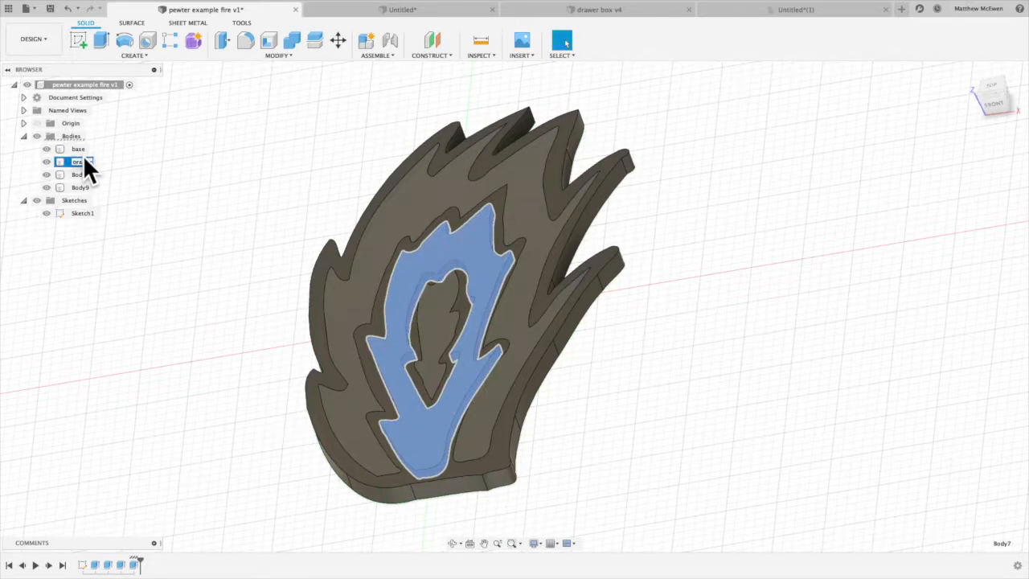
left_click(81, 173)
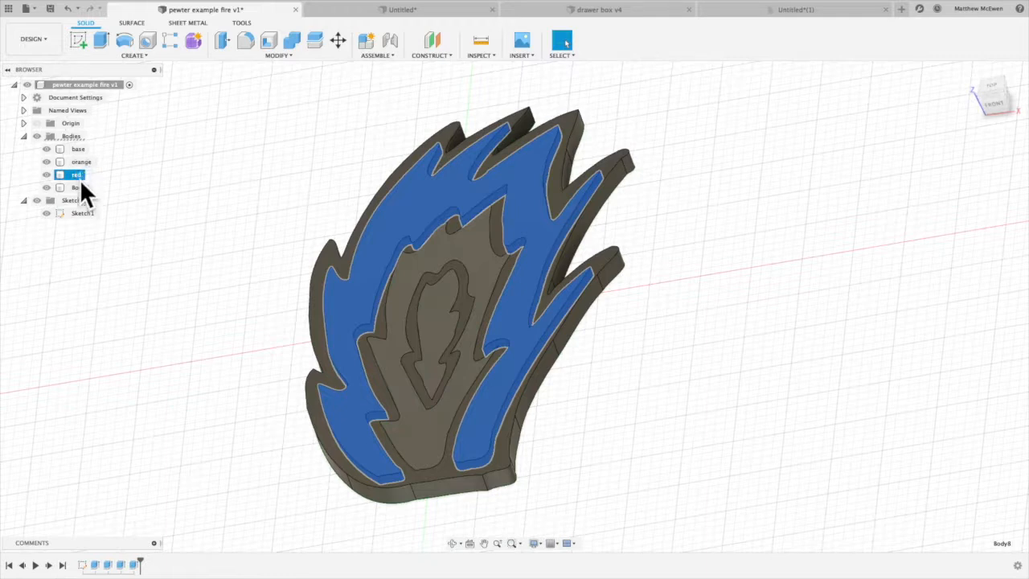
double_click(82, 187)
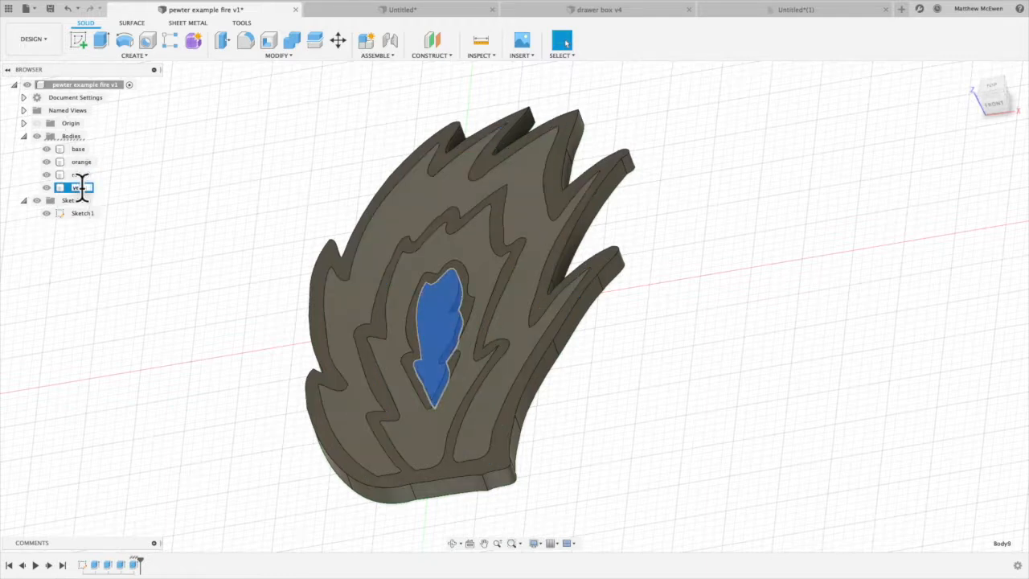
left_click(47, 213)
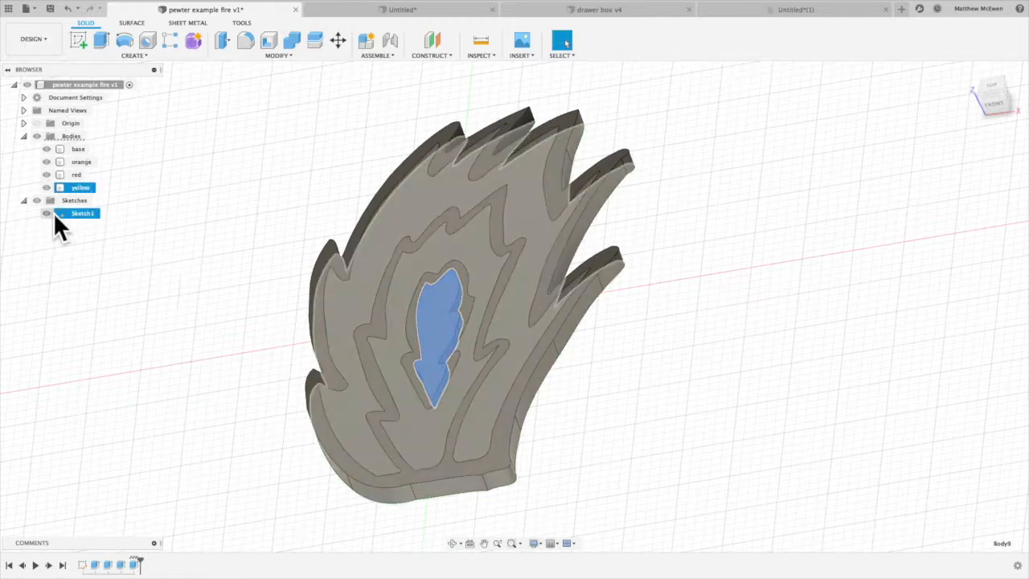
middle_click_drag(192, 294, 192, 299, "shift")
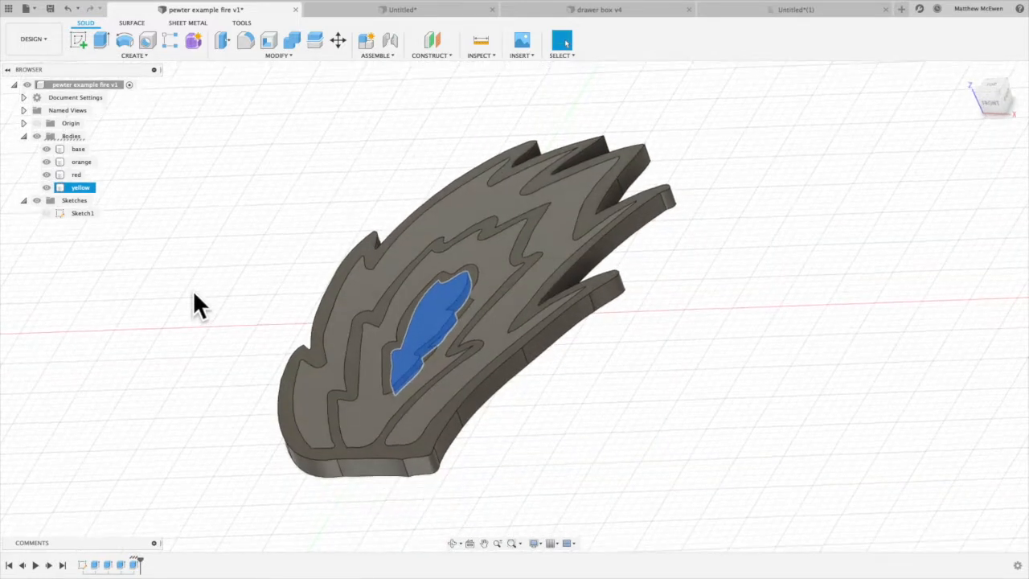
Step: Assign the Silver physical material from the library's Metal category to the base body
left_click(193, 299)
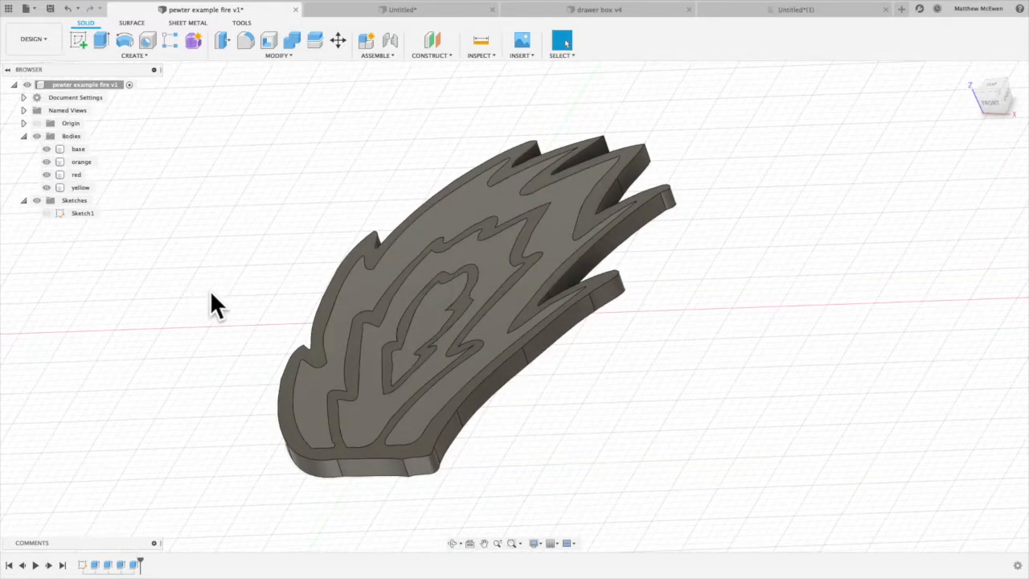
left_click(282, 52)
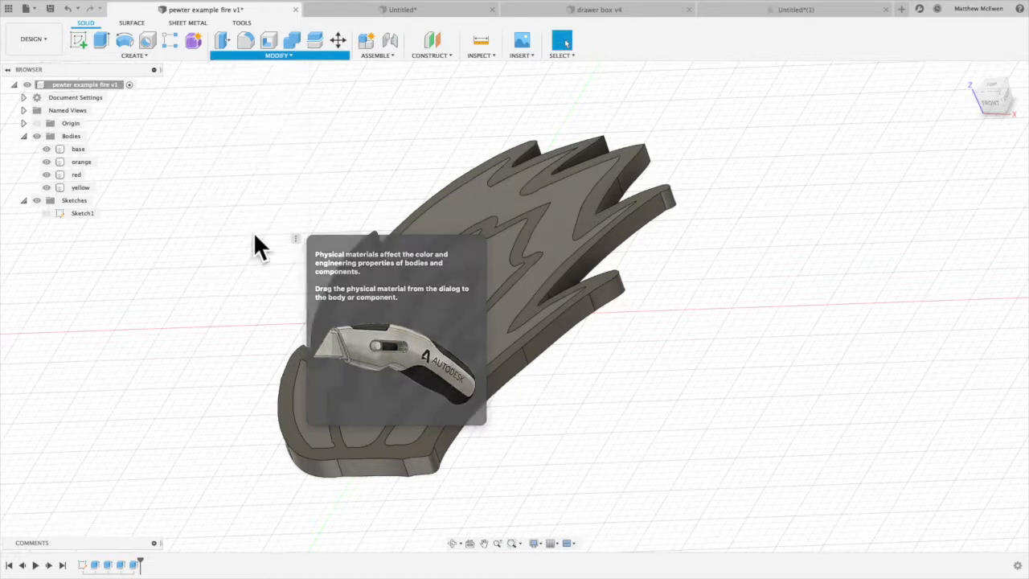
left_click(254, 238)
left_click_drag(658, 93, 822, 93)
scroll(817, 412, "down", 1)
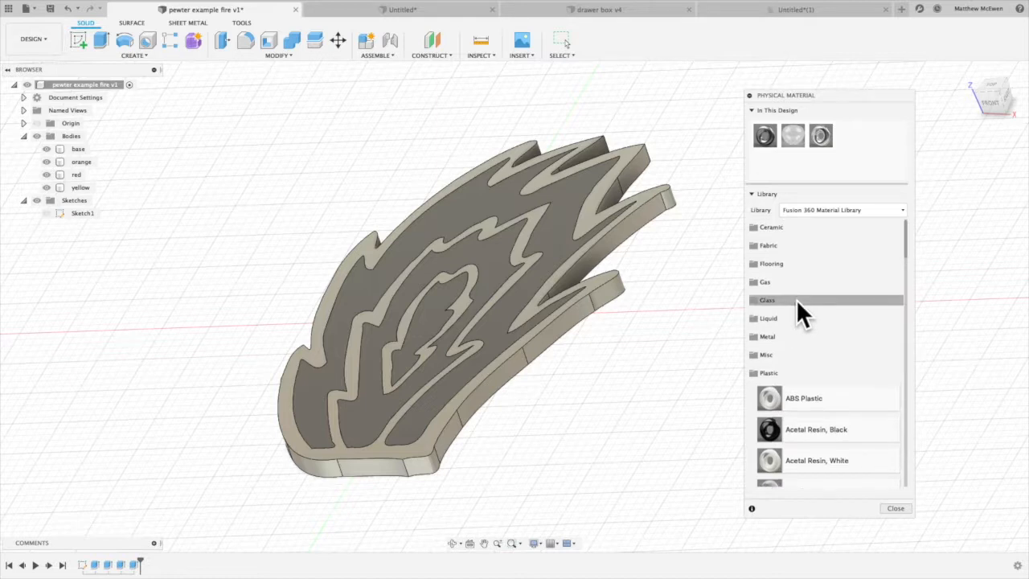
scroll(796, 299, "down", 1)
left_click(790, 321)
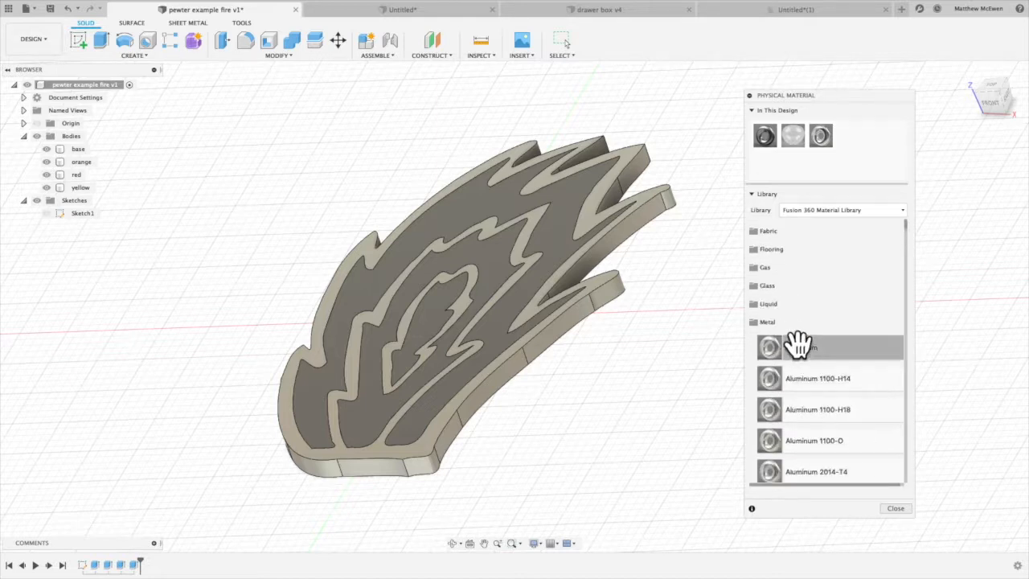
scroll(820, 434, "down", 10)
scroll(820, 434, "down", 15)
scroll(820, 434, "down", 15)
scroll(818, 430, "down", 15)
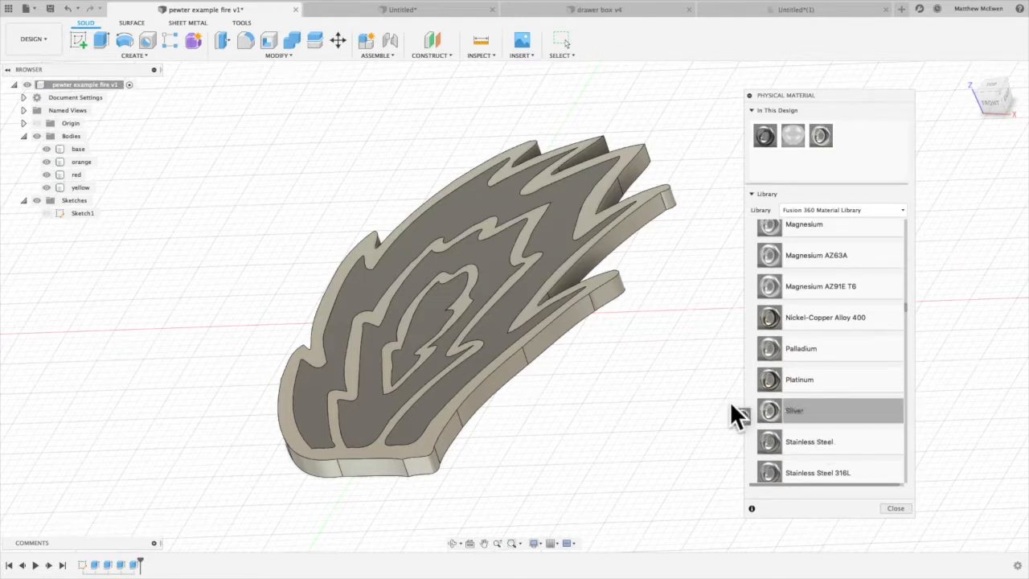
left_click_drag(603, 321, 588, 313)
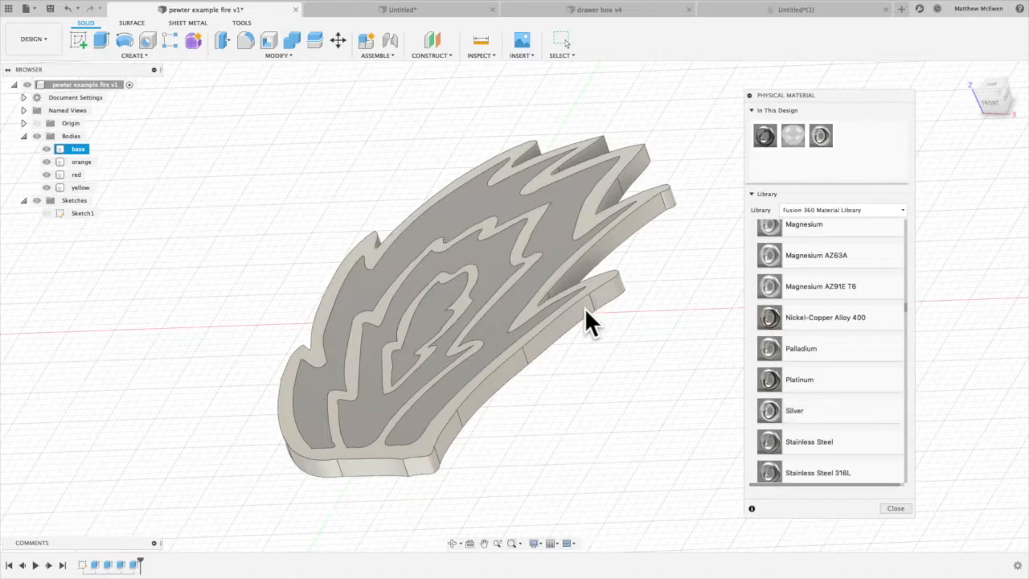
left_click_drag(807, 414, 247, 205)
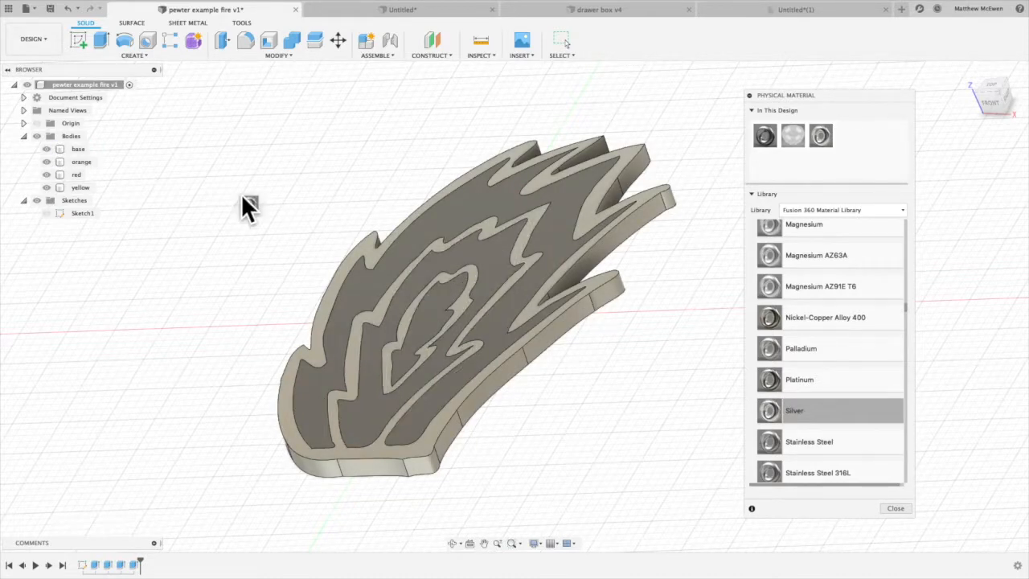
left_click_drag(97, 151, 71, 149)
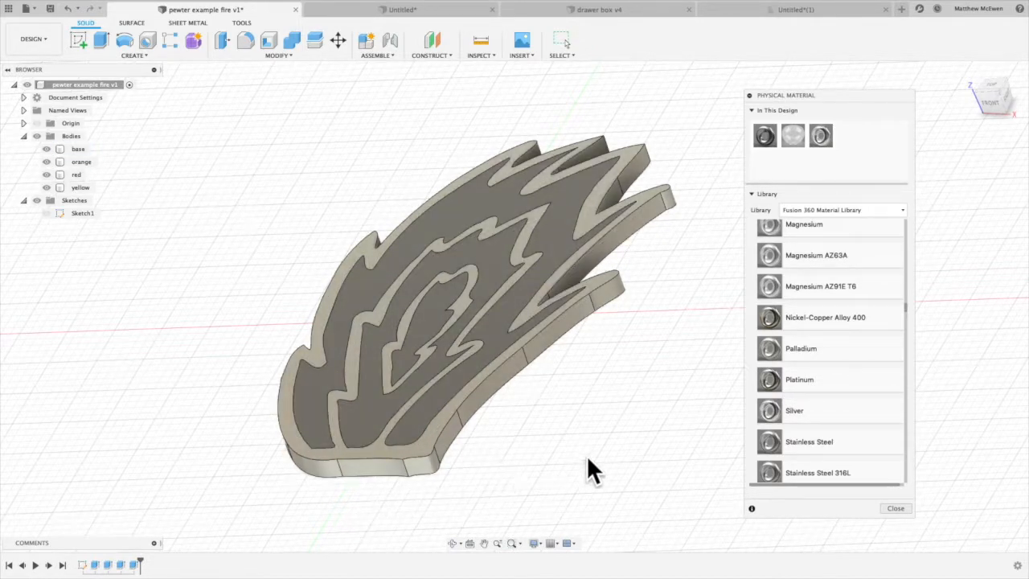
Step: Assign the generic Plastic physical material to the red, orange and yellow fill bodies
scroll(806, 282, "up", 15)
scroll(815, 368, "up", 5)
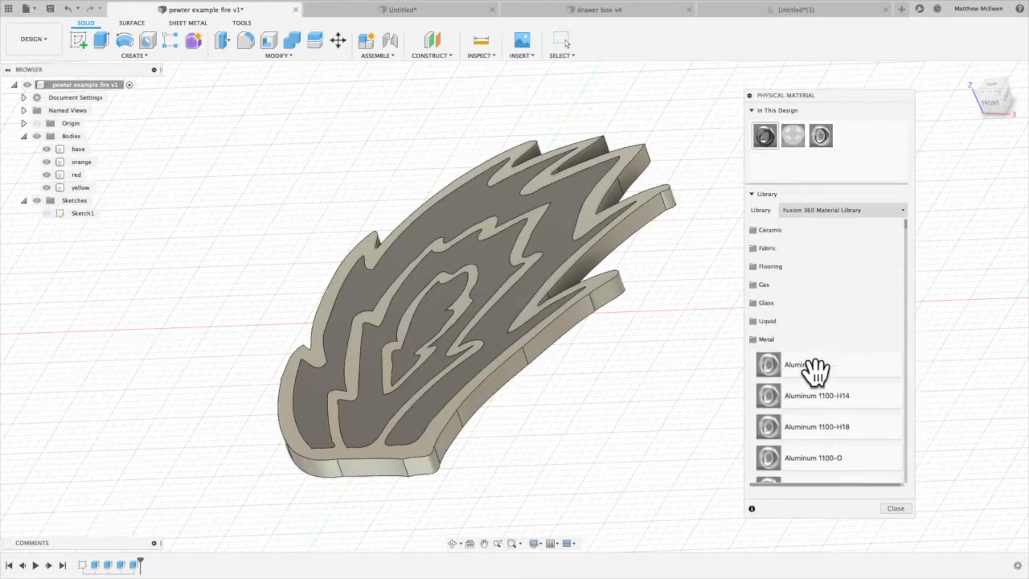
left_click(772, 339)
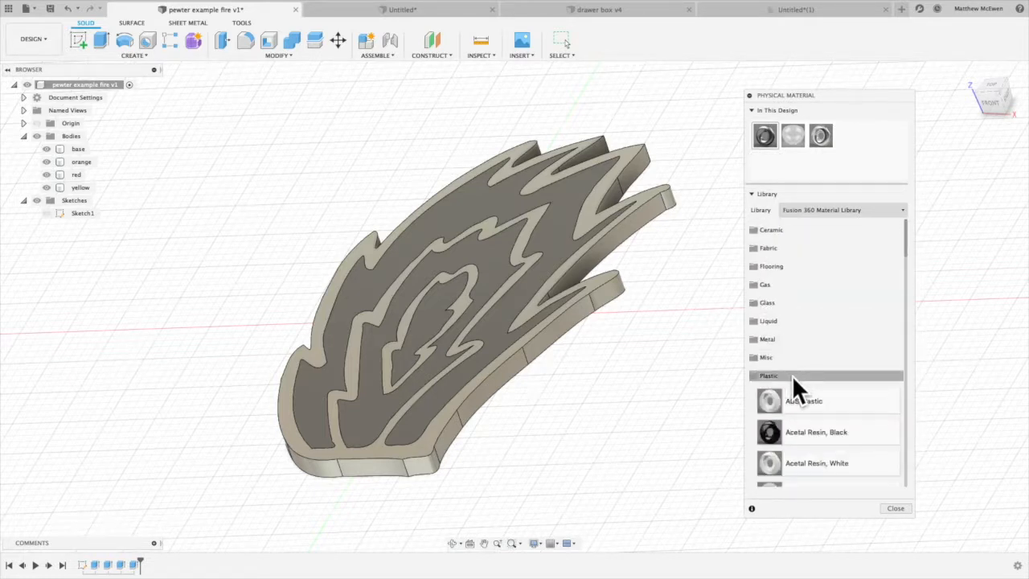
scroll(825, 379, "down", 5)
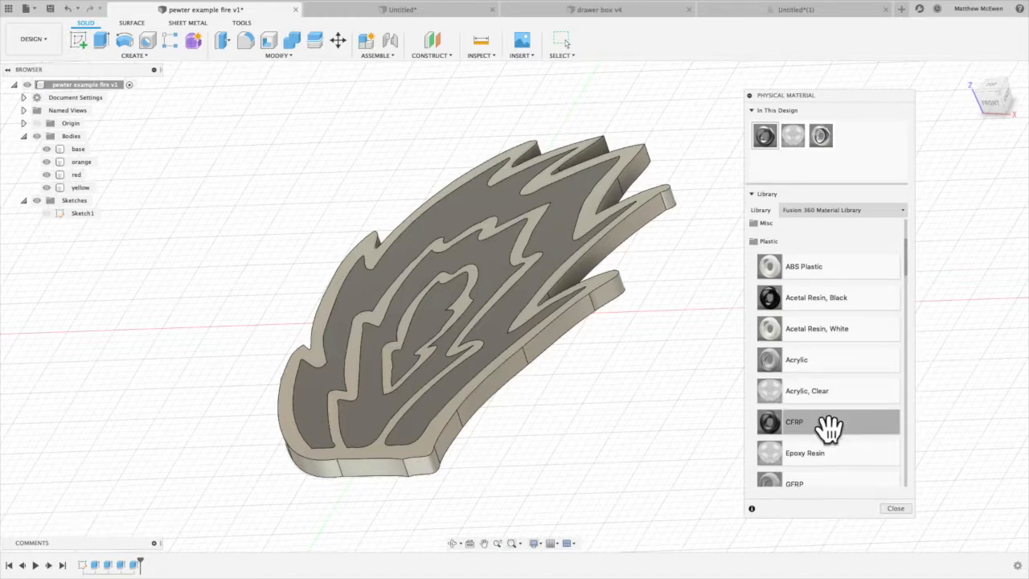
scroll(830, 437, "down", 5)
scroll(832, 432, "down", 5)
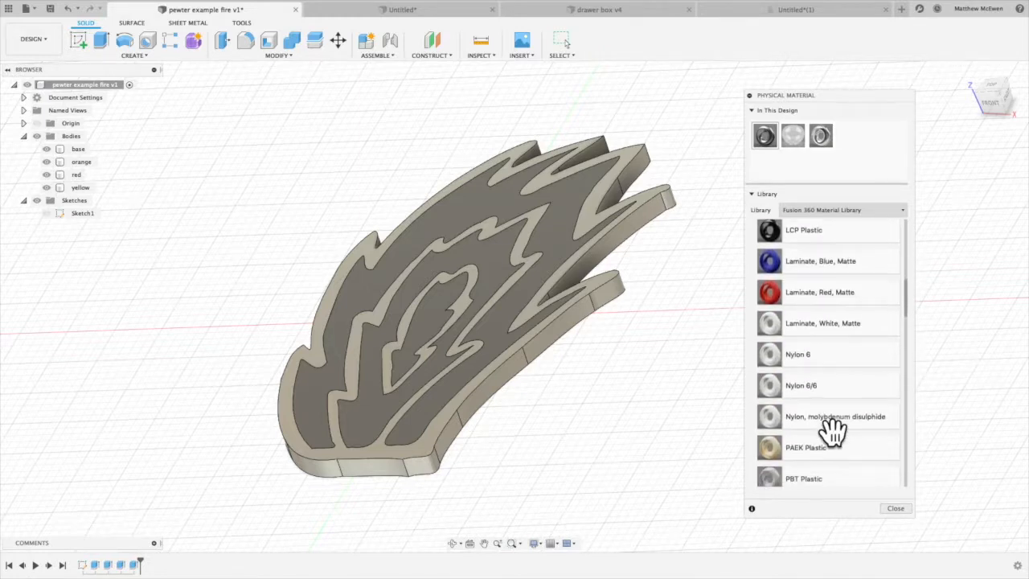
scroll(832, 432, "down", 5)
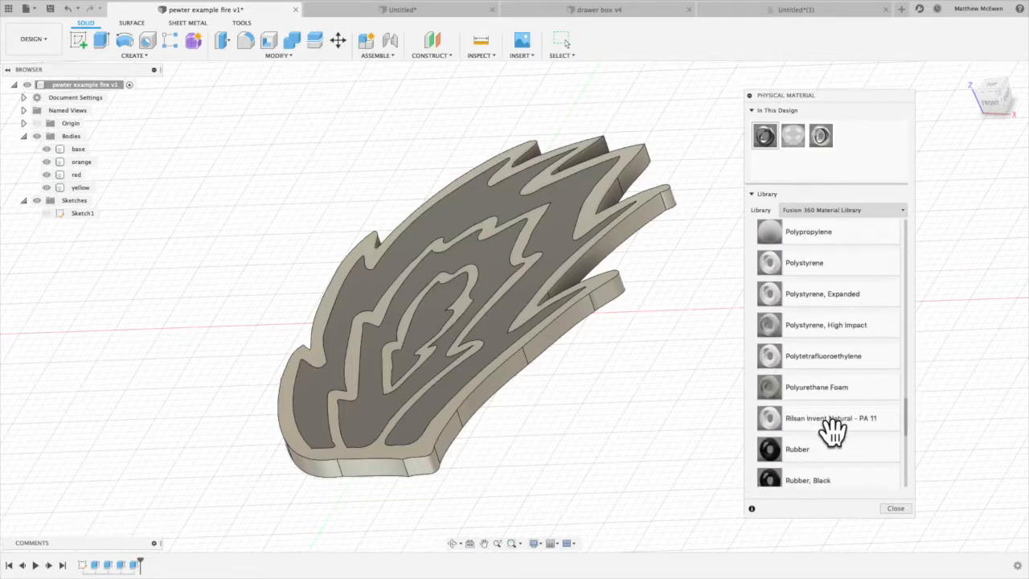
scroll(832, 433, "down", 5)
scroll(832, 433, "up", 5)
scroll(832, 433, "up", 10)
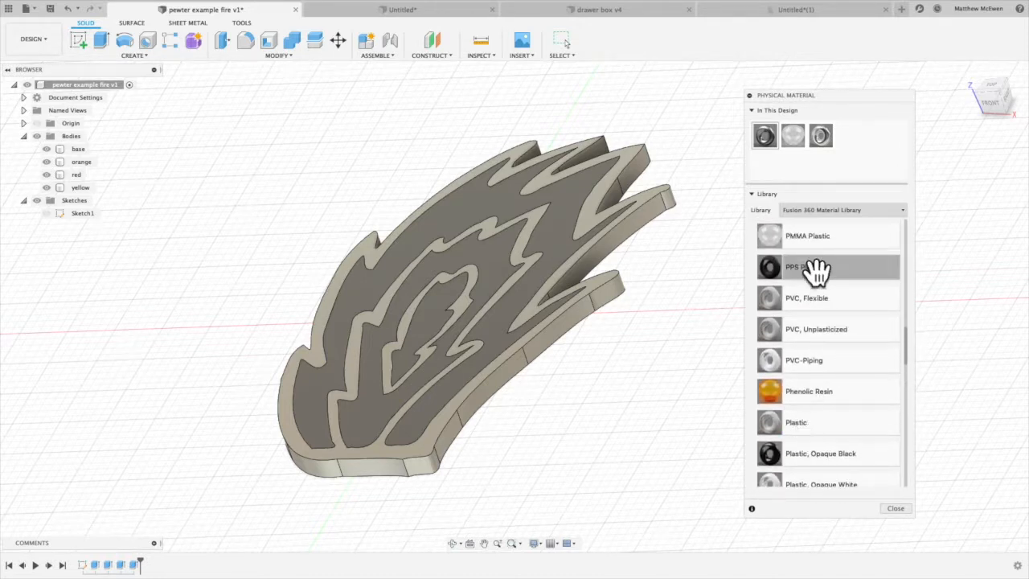
left_click_drag(783, 422, 503, 332)
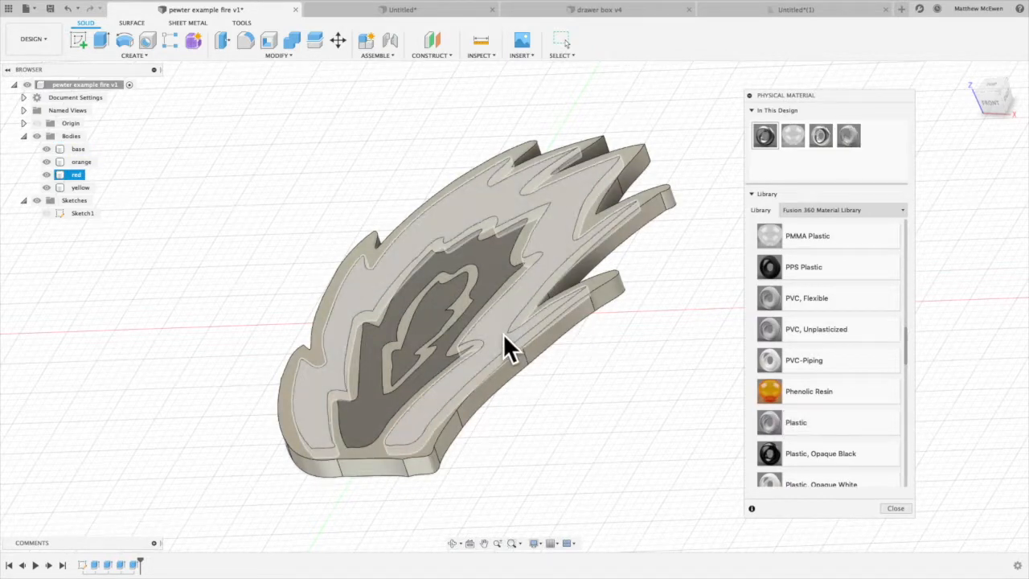
left_click_drag(800, 422, 524, 344)
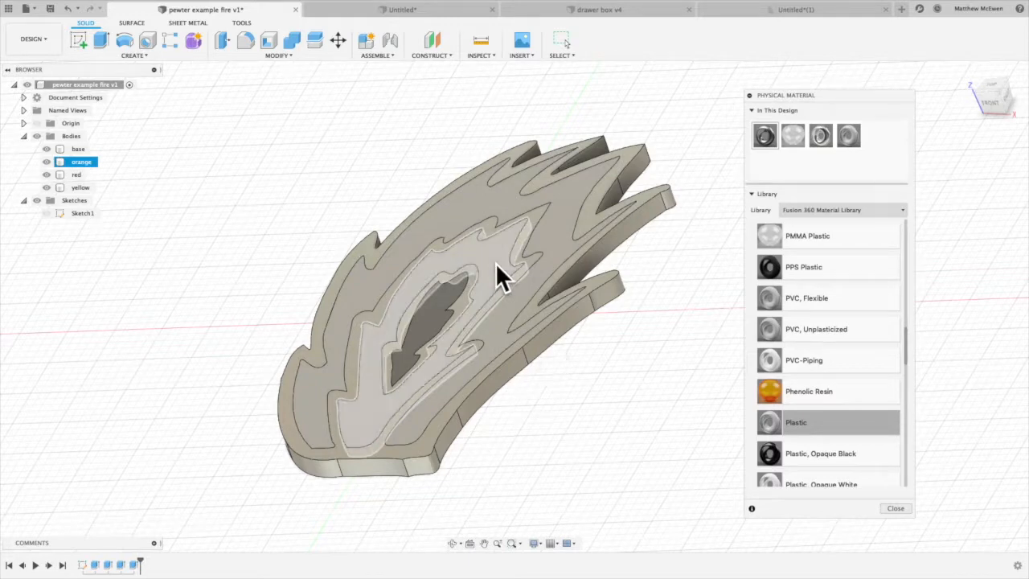
left_click_drag(794, 415, 532, 328)
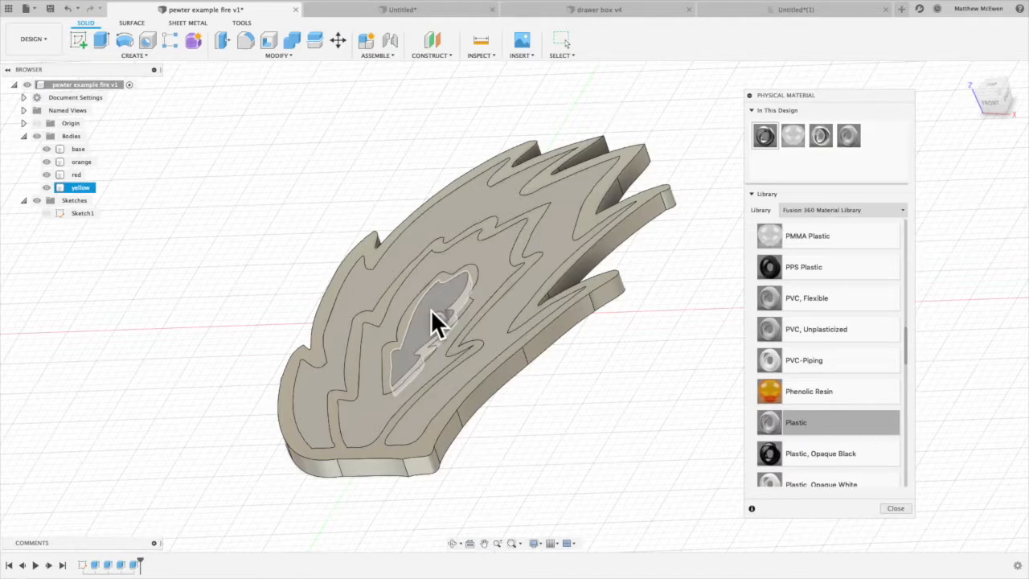
left_click(893, 507)
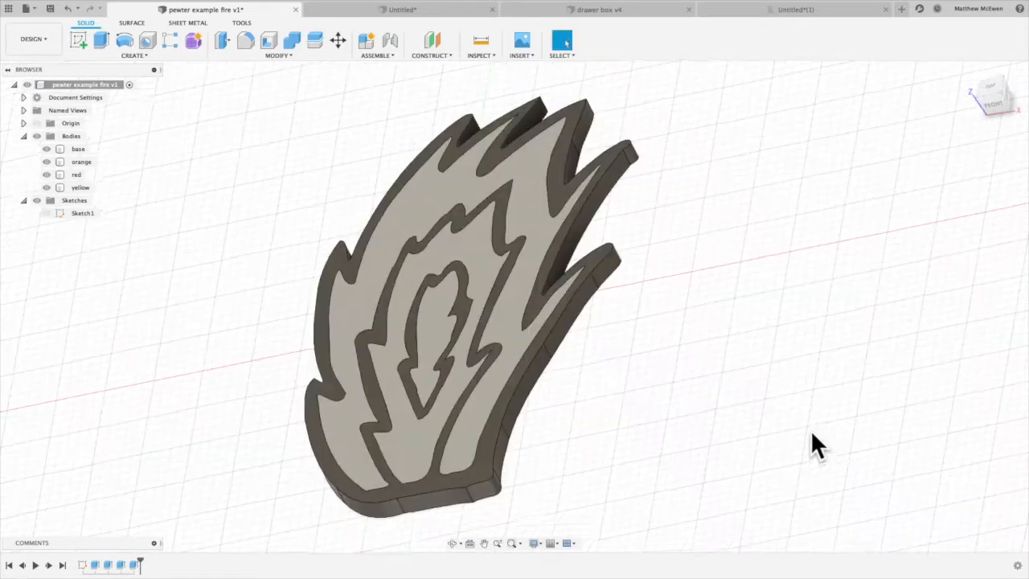
Step: Edit the Silver - Polished appearance to give it a lighter, more neutral grey colour
left_click(279, 49)
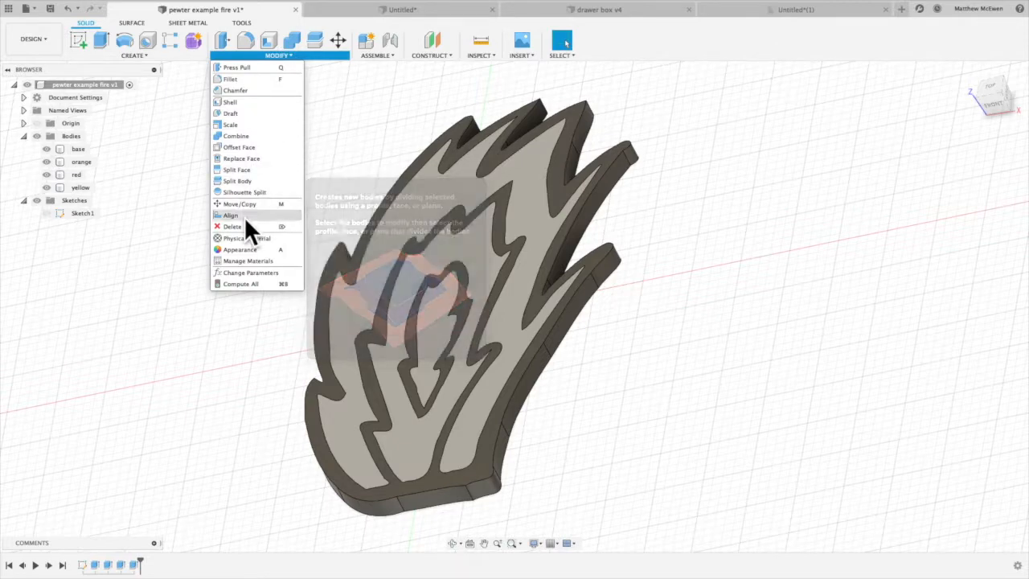
left_click(246, 249)
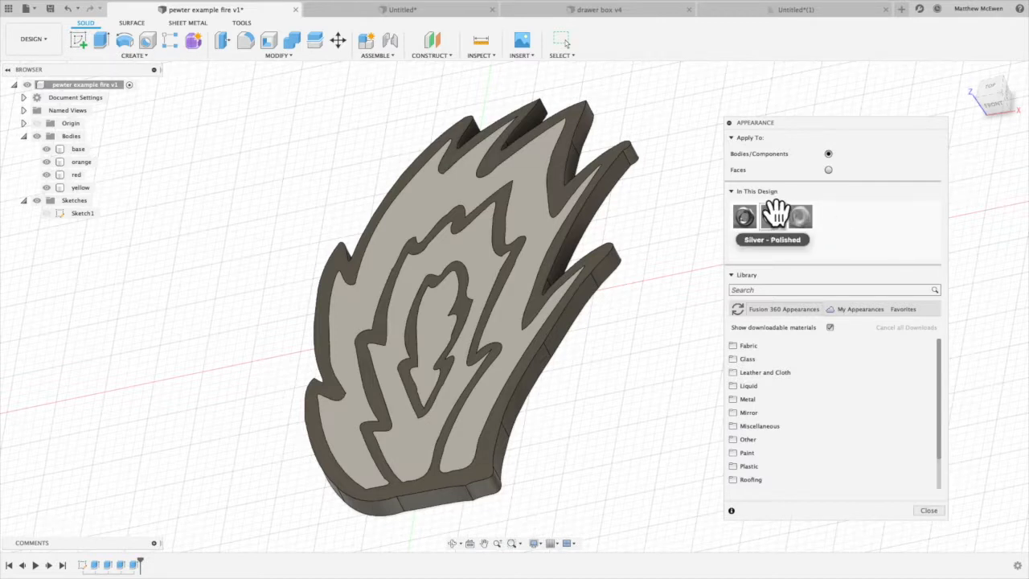
double_click(774, 216)
left_click(694, 201)
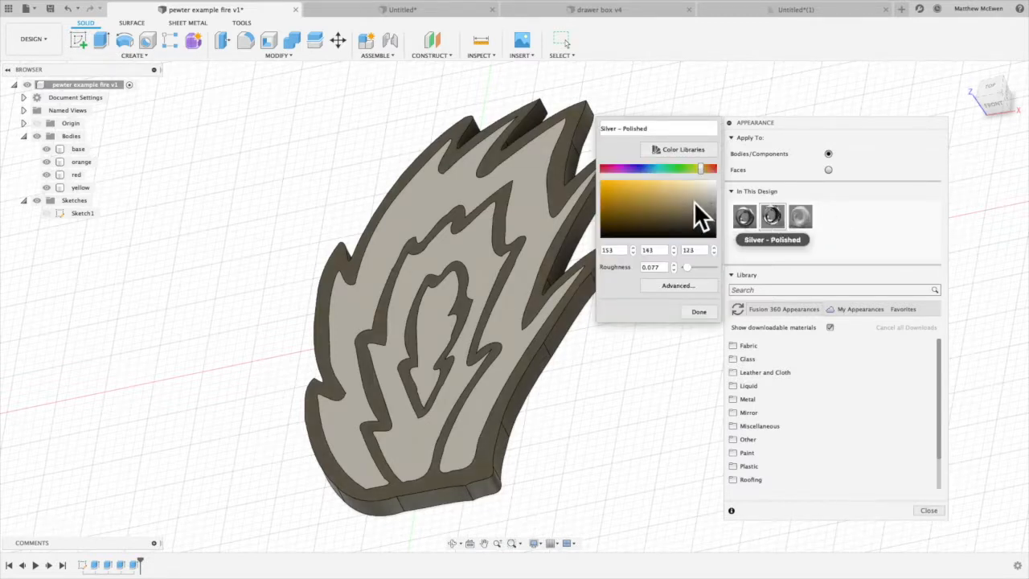
left_click_drag(620, 192, 713, 194)
left_click(699, 312)
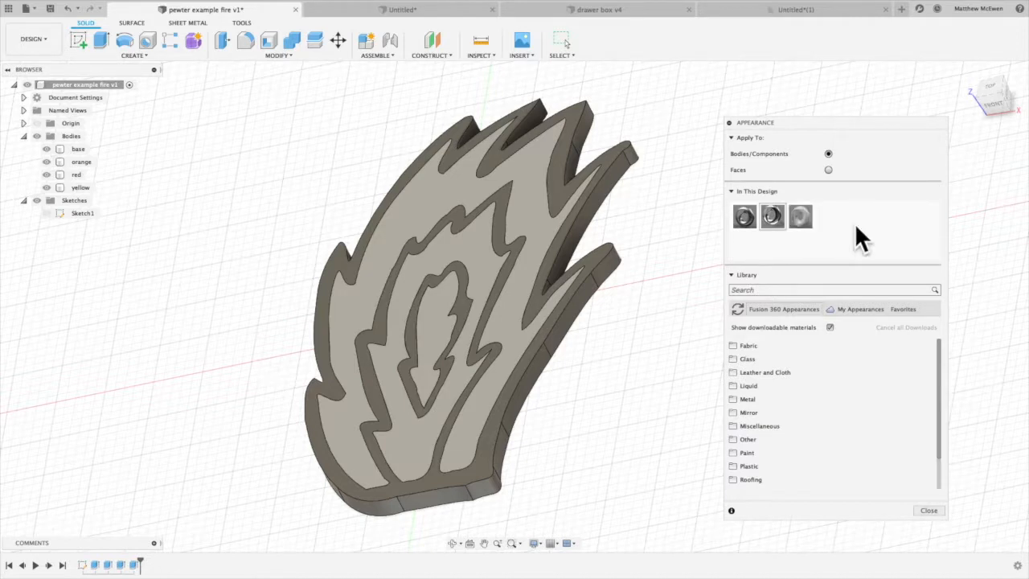
Step: Duplicate the Plastic - Glossy (Grey) appearance twice among the appearances in this design
left_click(801, 213, "ctrl")
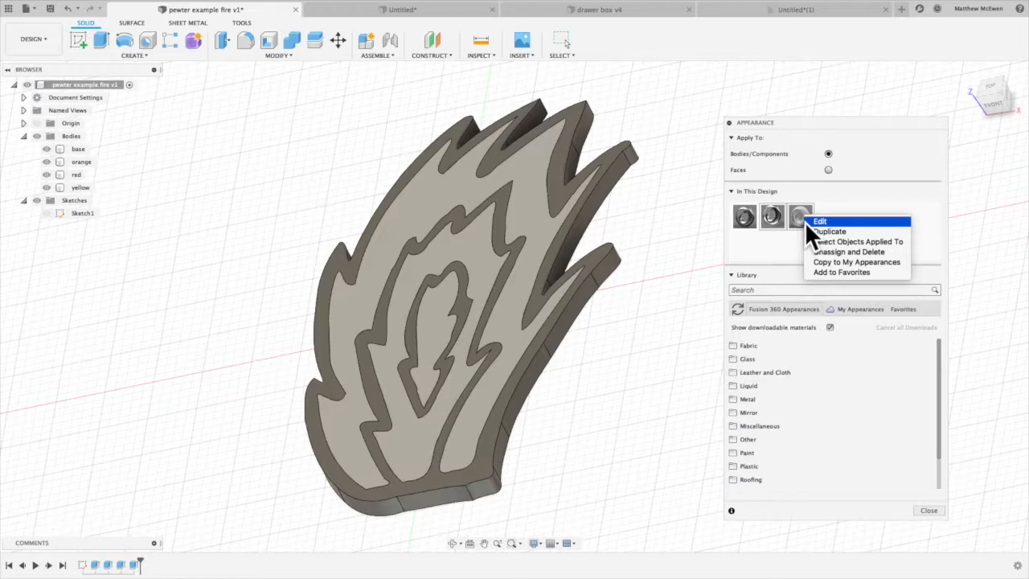
left_click(824, 231)
left_click(802, 225, "ctrl")
left_click(821, 240)
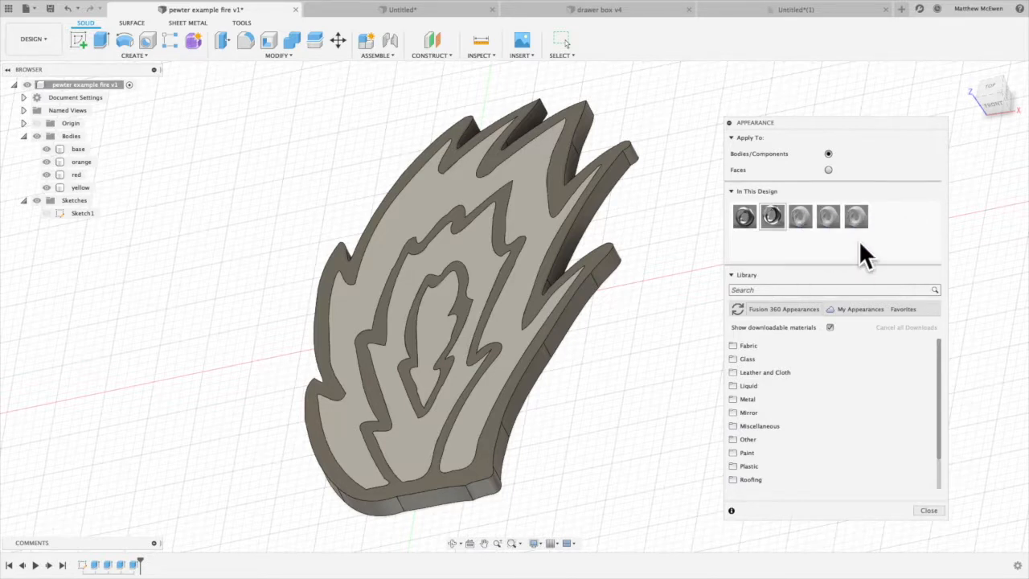
Step: Recolour the original Plastic - Glossy (Grey) appearance to pure red, RGB 255, 0, 0
double_click(800, 215)
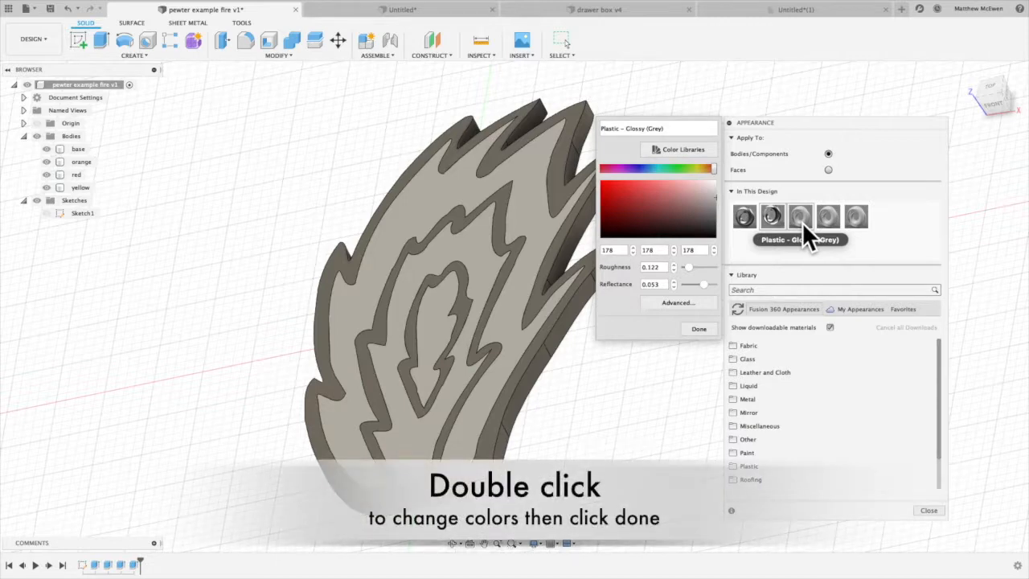
left_click(660, 182)
left_click_drag(660, 183, 574, 173)
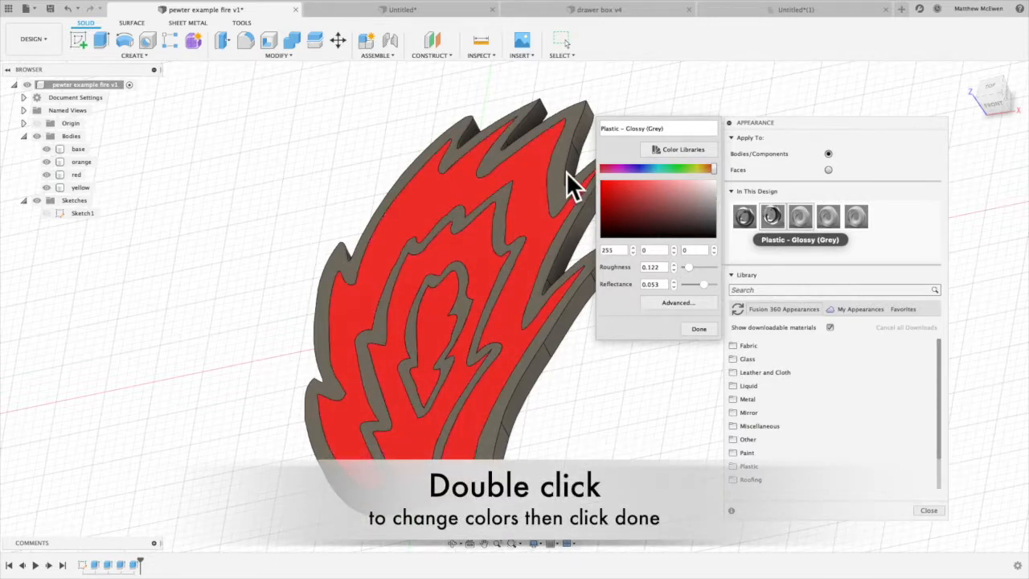
left_click(698, 329)
Step: Recolour the Plastic - Glossy (Grey) (1) appearance to yellow, RGB 255, 238, 0
double_click(828, 215)
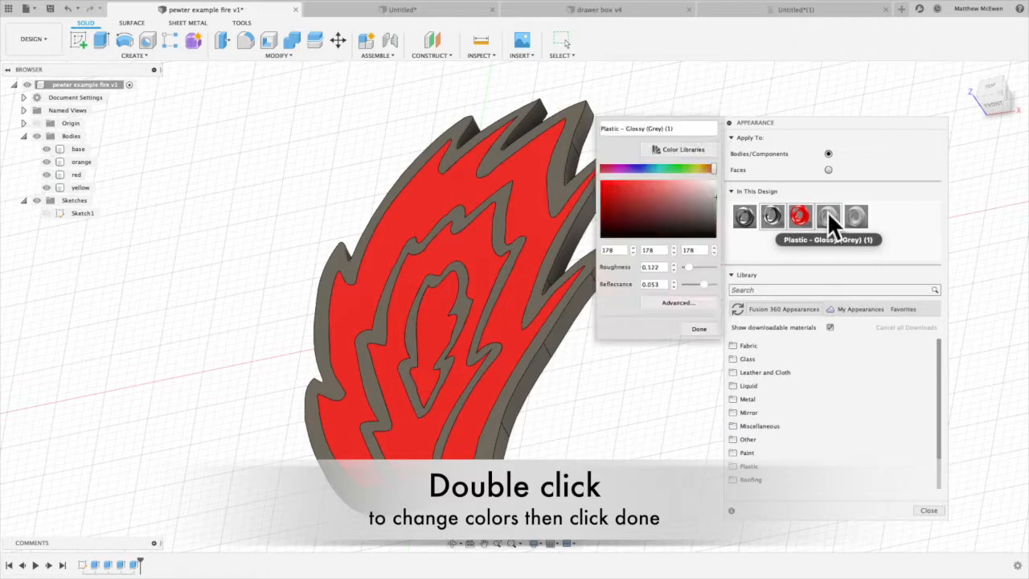
left_click(696, 167)
left_click_drag(619, 183, 602, 179)
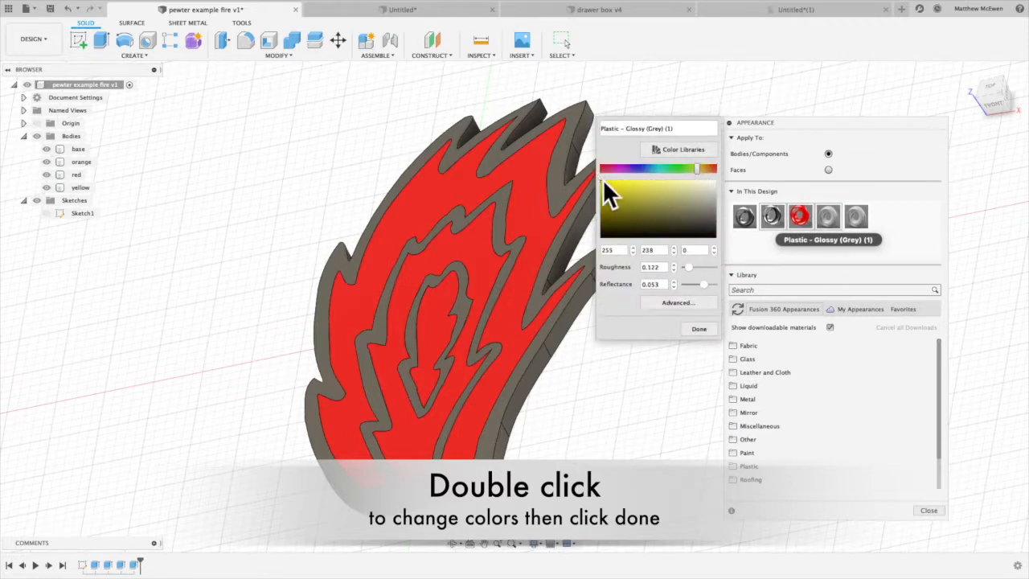
left_click(696, 329)
Step: Recolour the Plastic - Glossy (Grey) (2) appearance to a bright, saturated orange
double_click(857, 217)
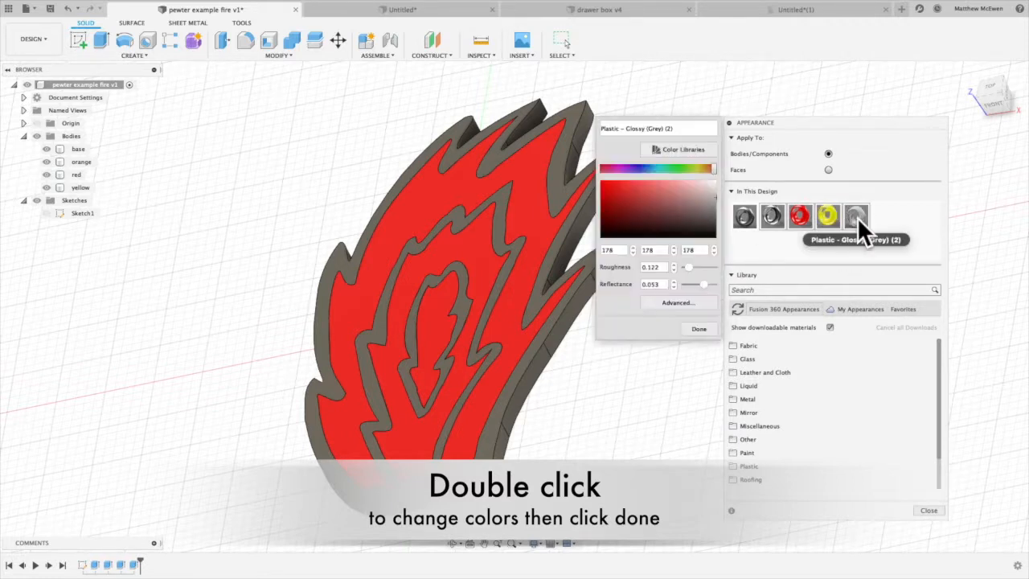
left_click(704, 168)
left_click_drag(612, 183, 606, 168)
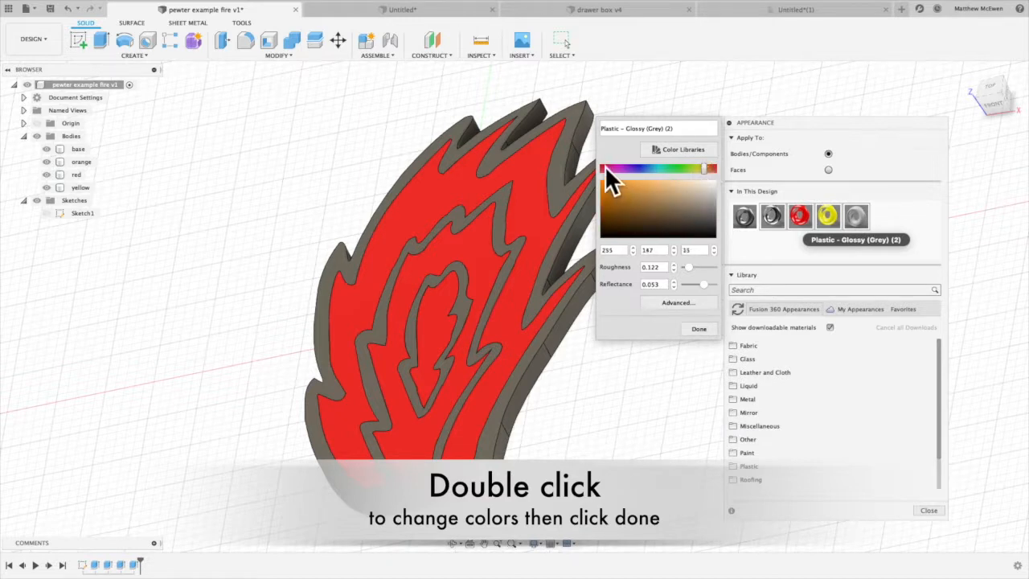
left_click(701, 329)
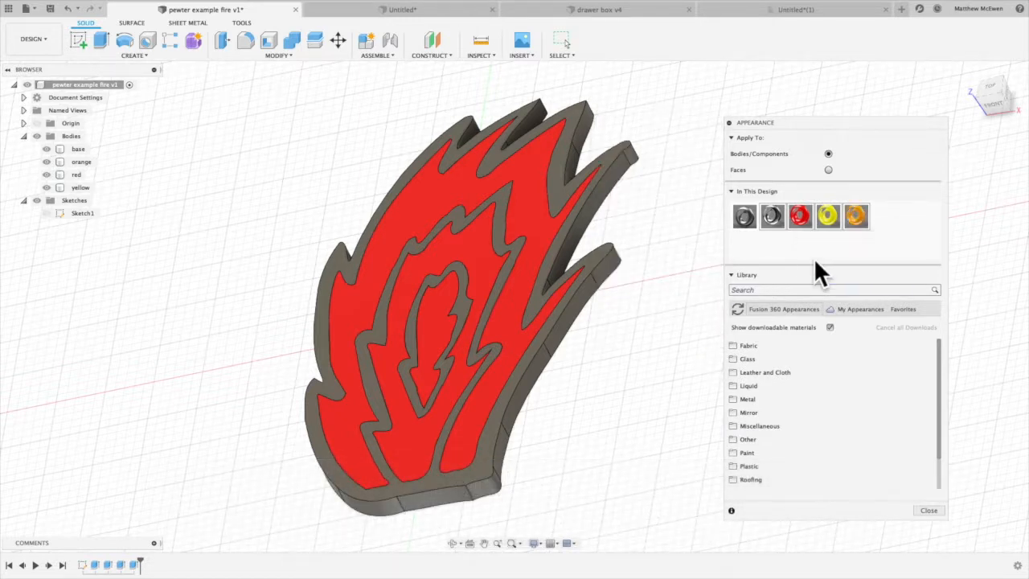
Step: Apply the yellow plastic appearance to the innermost flame body and the orange one to the middle body
left_click_drag(828, 217, 439, 303)
left_click_drag(855, 215, 466, 249)
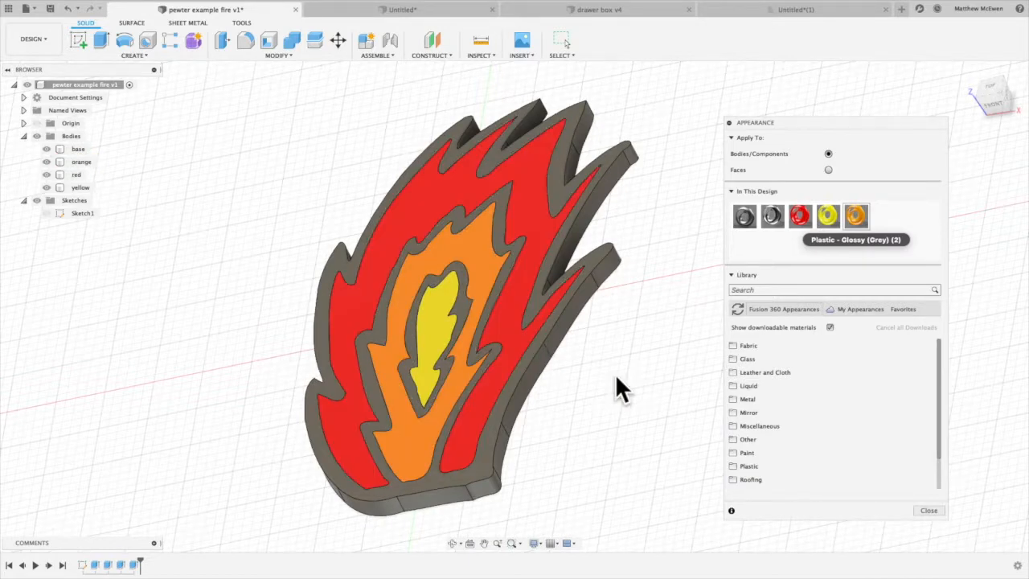
middle_click_drag(639, 394, 641, 397, "shift")
left_click(929, 511)
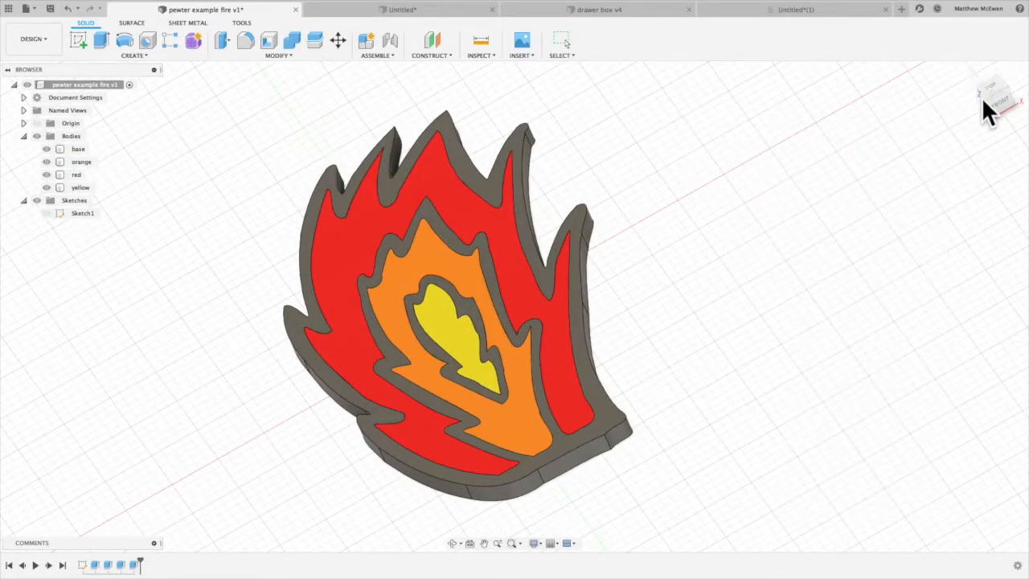
Step: Return the flame model to the home view and save a new version with the description User Saved
left_click(968, 70)
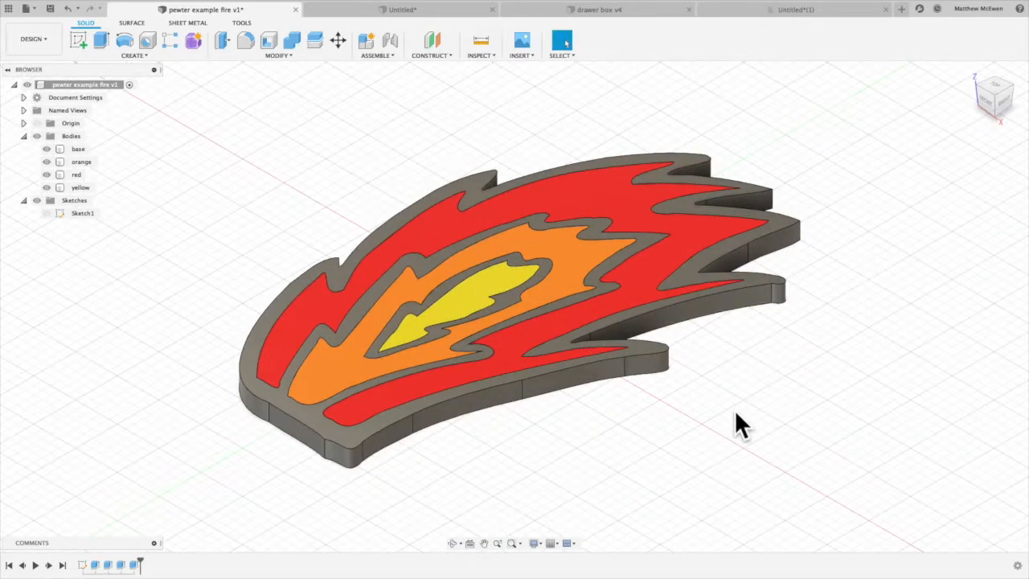
left_click(51, 9)
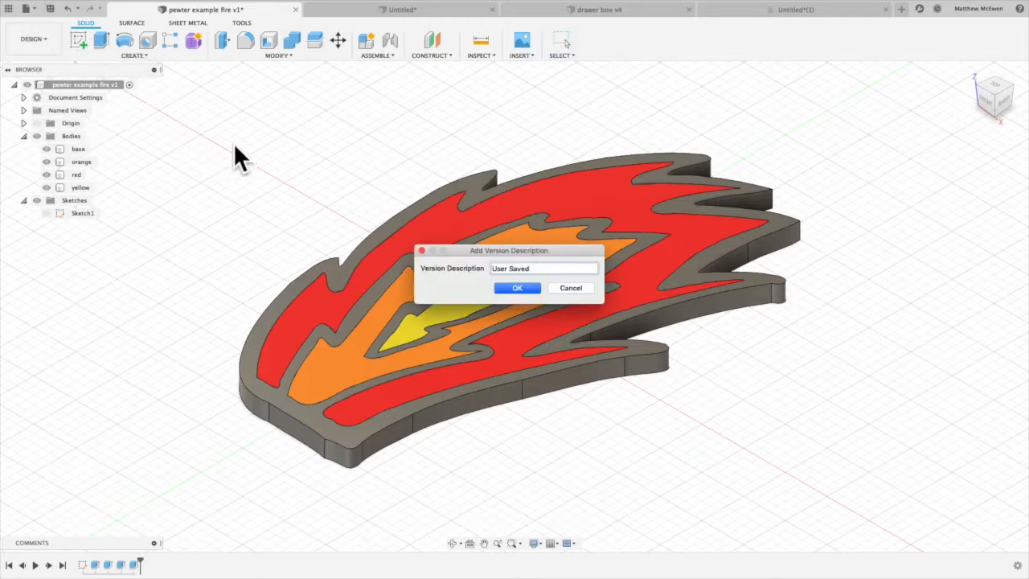
left_click(524, 287)
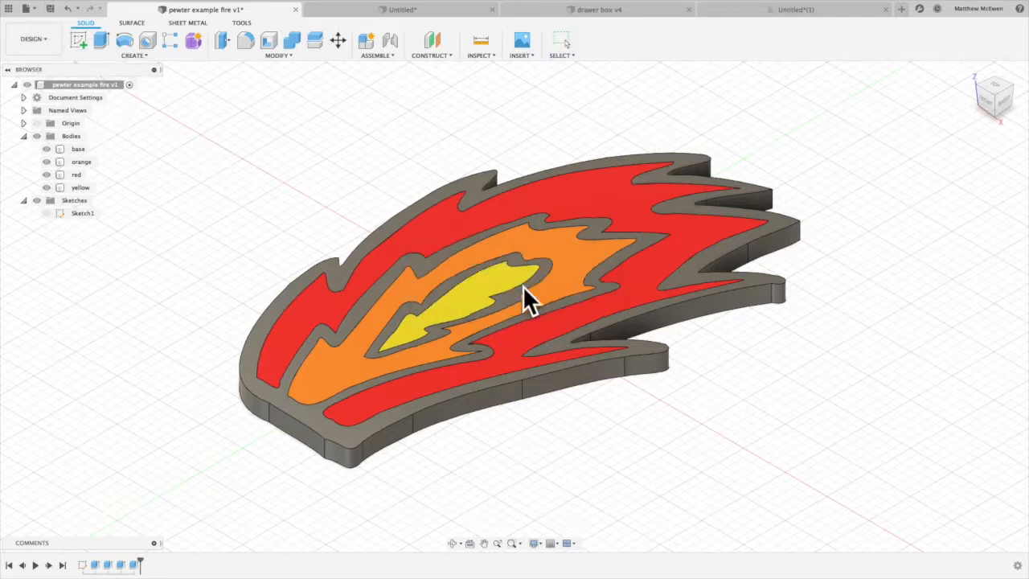
Step: Switch to the Render workspace and start a local, Final-quality 1920 x 796 px PNG render of the flame from an angled top view
left_click(38, 36)
left_click(39, 82)
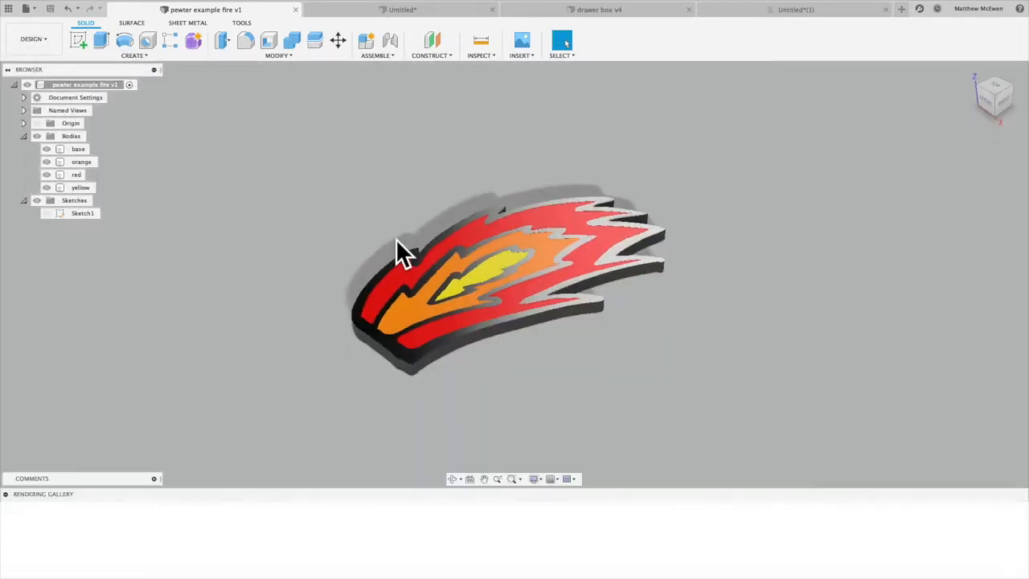
middle_click_drag(501, 276, 648, 288, "shift")
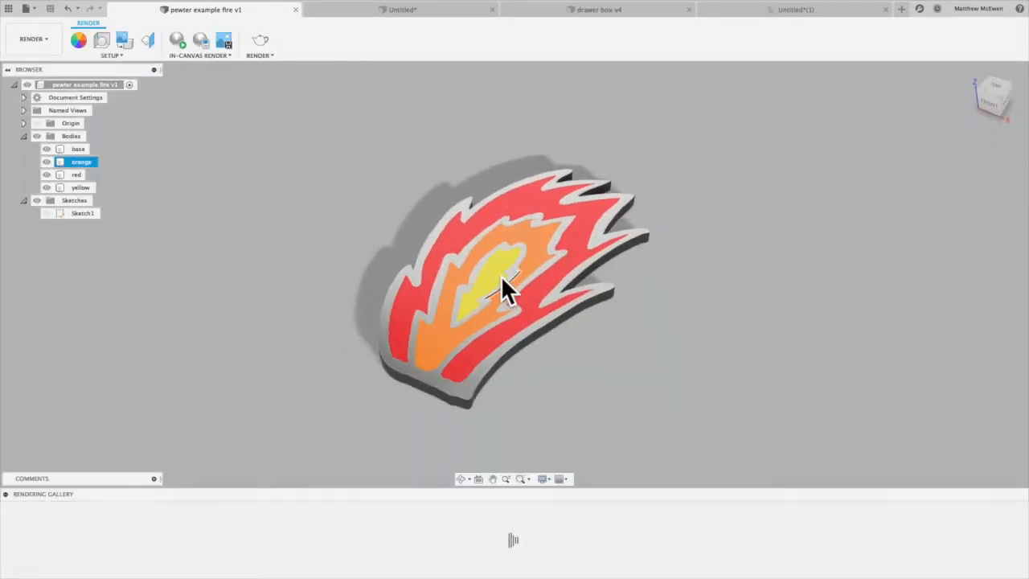
scroll(661, 297, "down", 5, "shift")
scroll(661, 298, "up", 8, "shift")
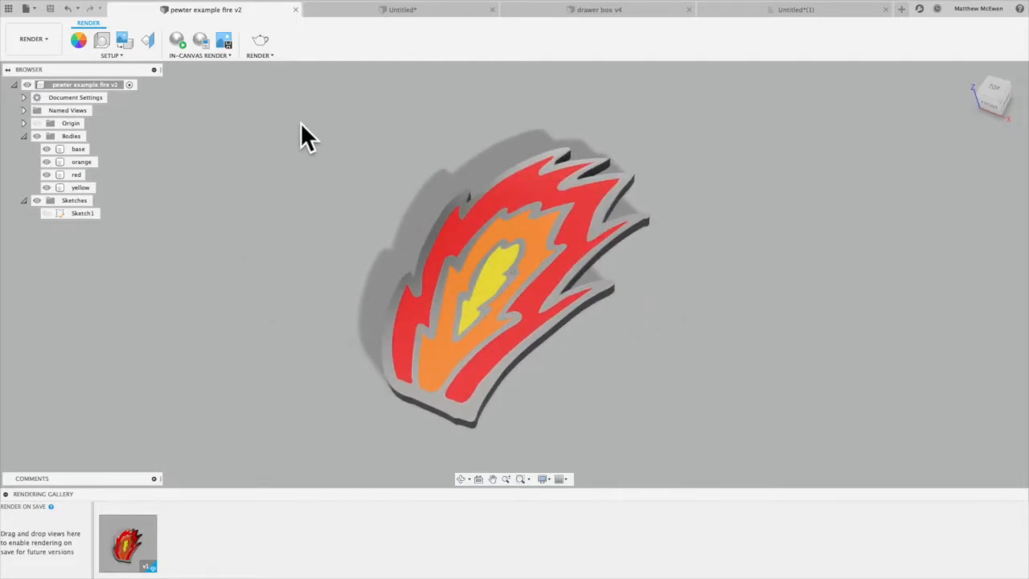
scroll(301, 123, "down", 3, "shift")
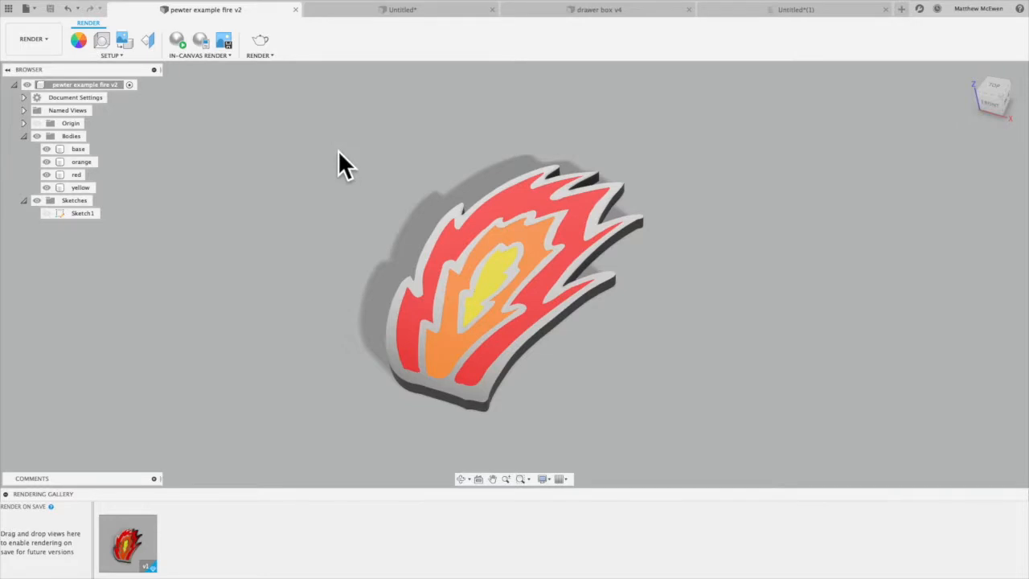
left_click(263, 58)
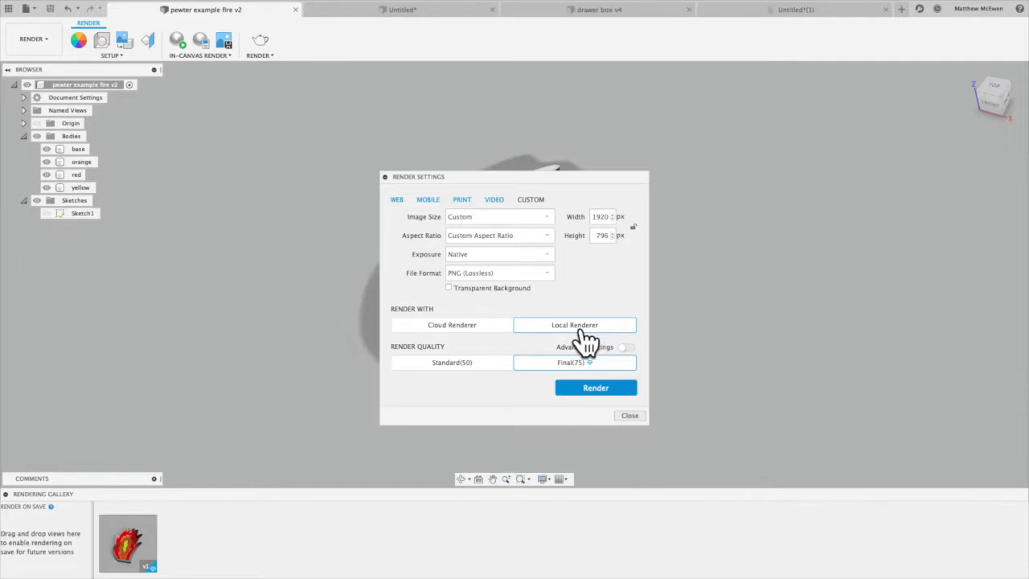
left_click(594, 390)
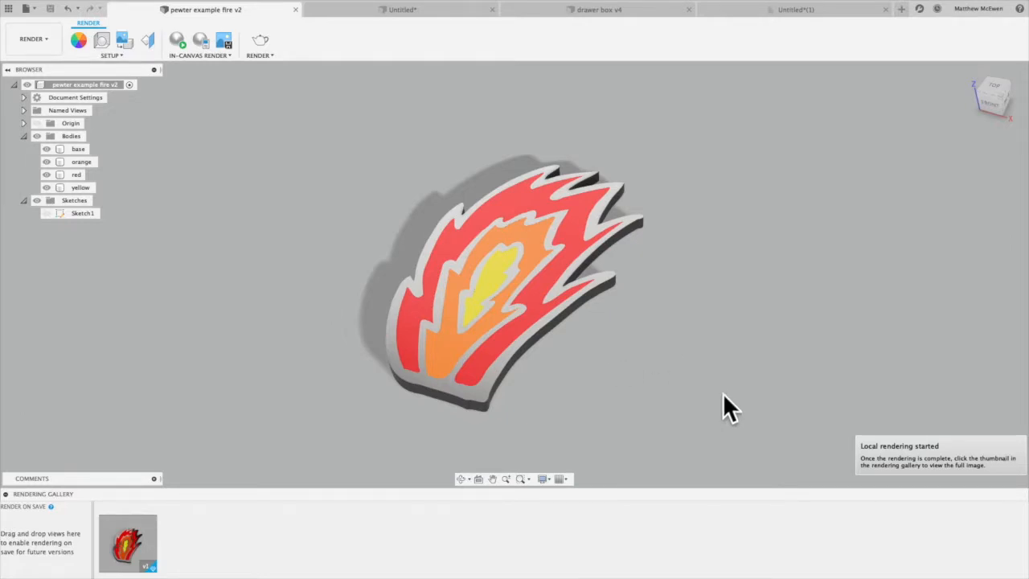
Step: Start a local, Final-quality 1920 x 796 px PNG render of the flame's underside from the Bottom view
left_click(527, 290)
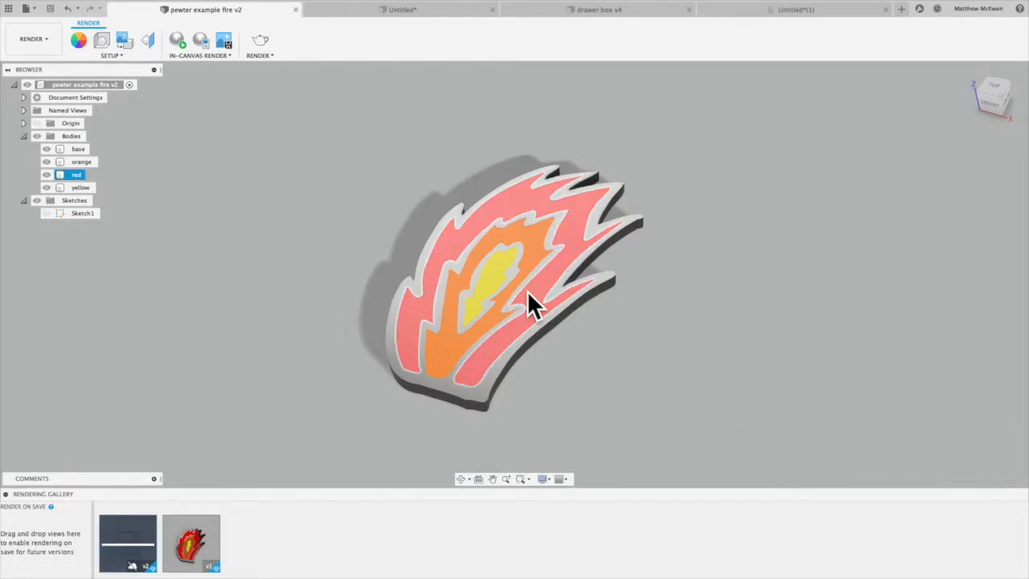
scroll(527, 290, "down", 5, "shift")
scroll(527, 292, "down", 10, "shift")
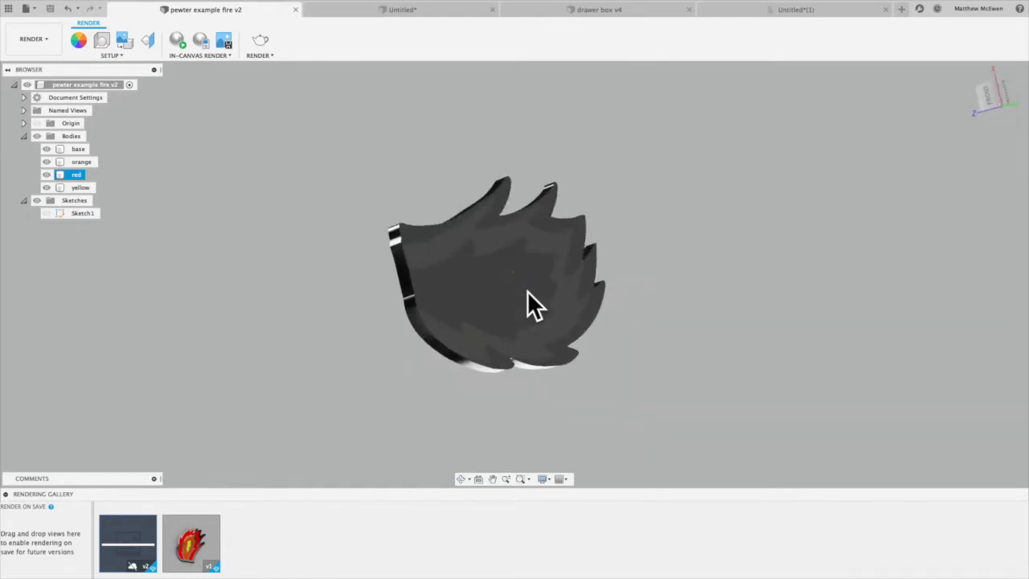
scroll(527, 290, "down", 10, "shift")
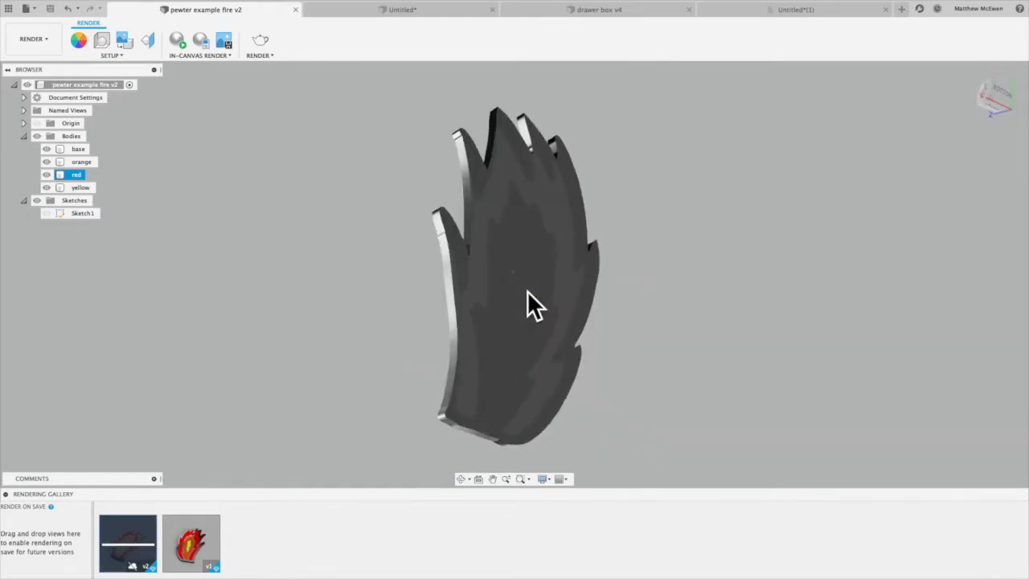
left_click(1003, 103)
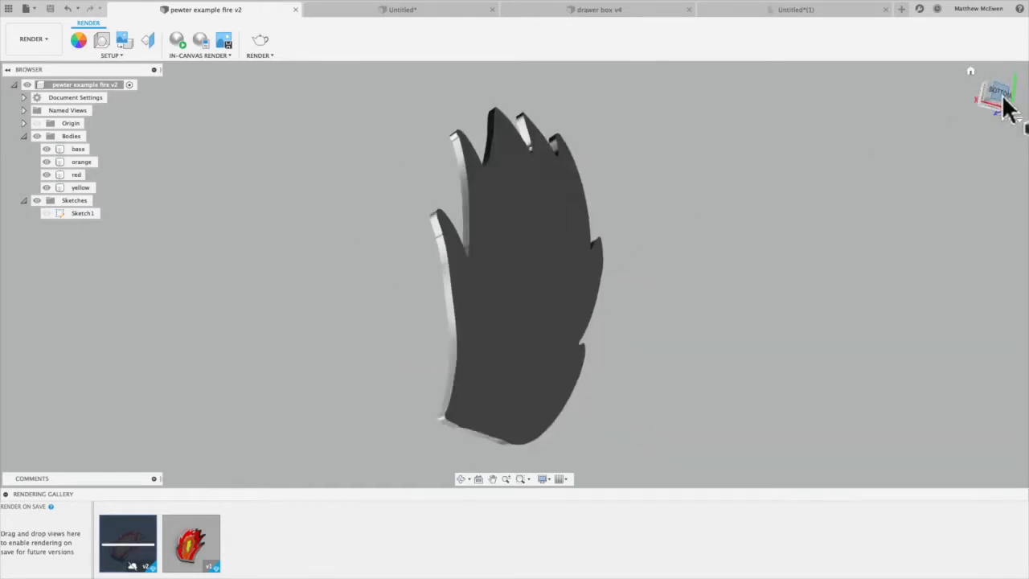
left_click(260, 40)
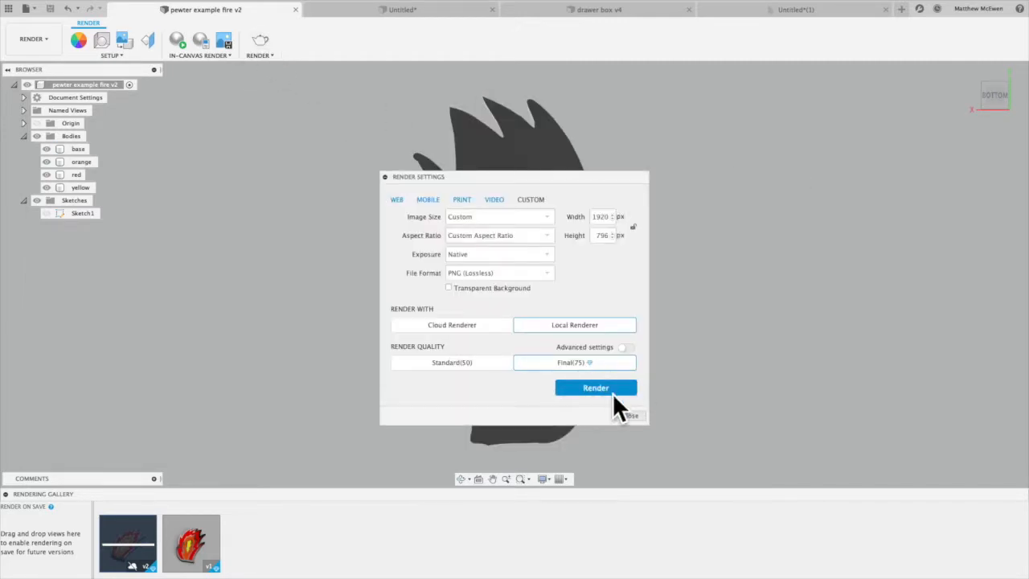
left_click(613, 388)
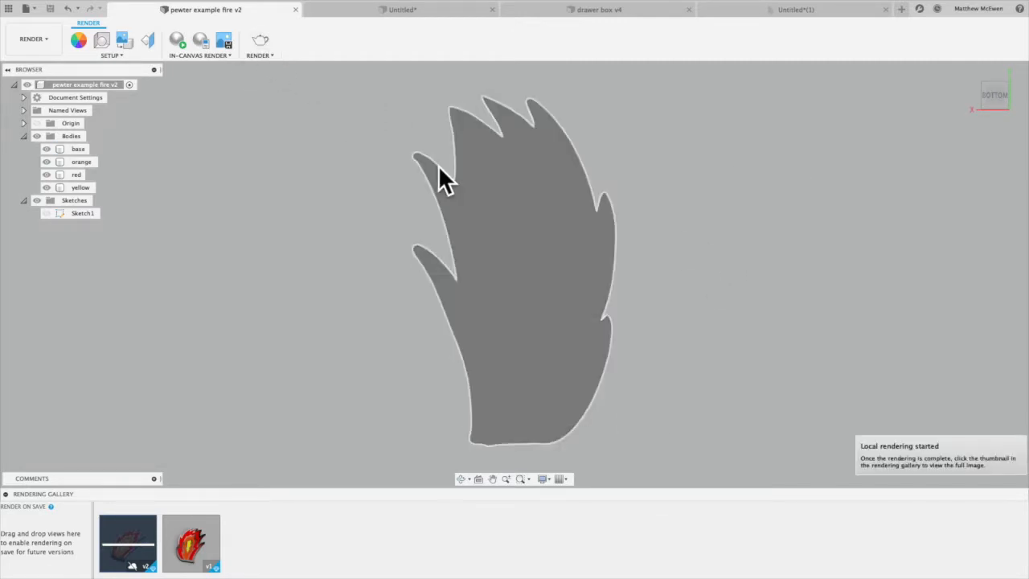
Step: Start a local, Final-quality 1920 x 796 px PNG render of the flame's coloured face from the Top view
scroll(554, 211, "left", 10, "shift")
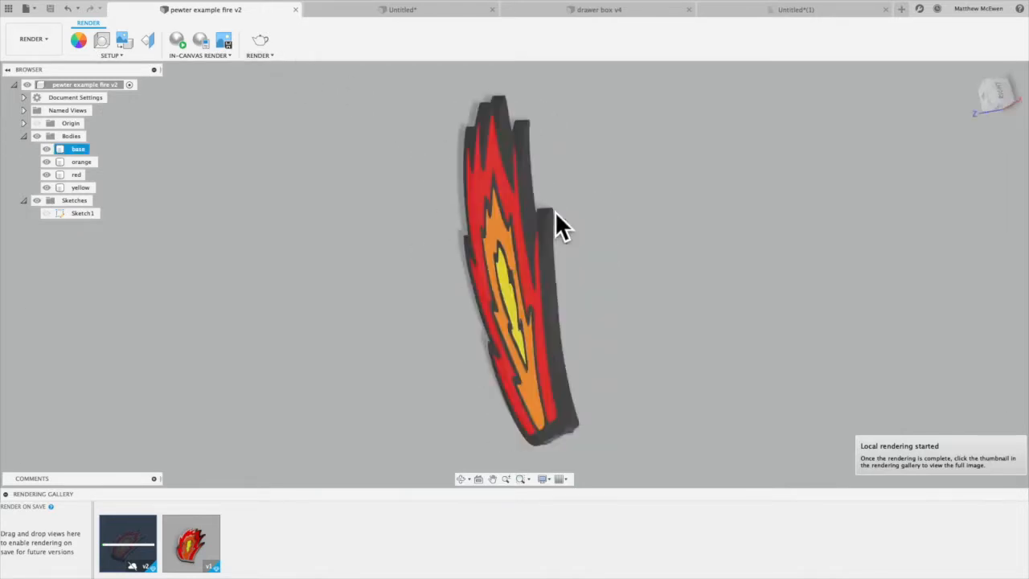
left_click(991, 98)
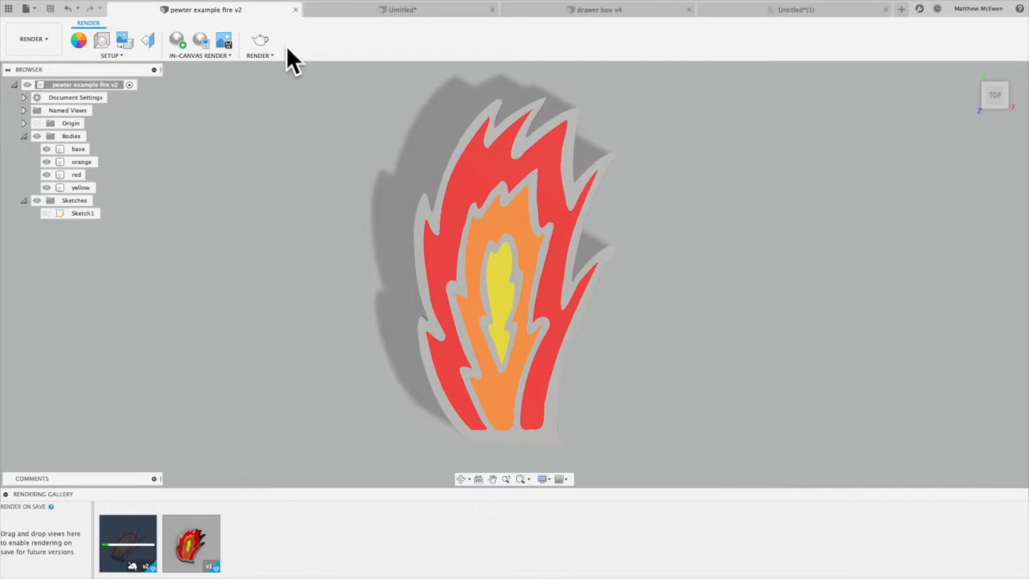
left_click(261, 40)
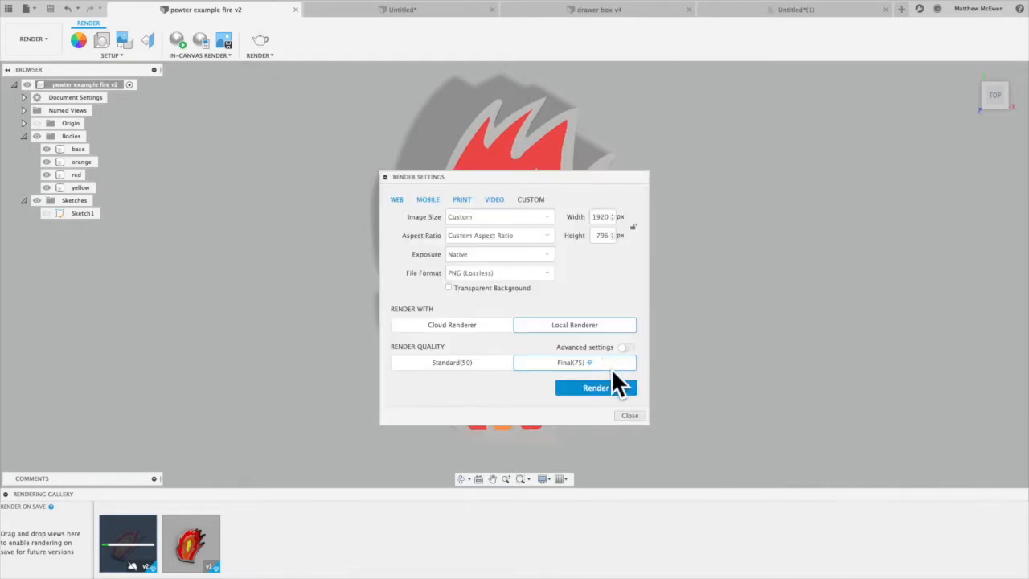
left_click(607, 387)
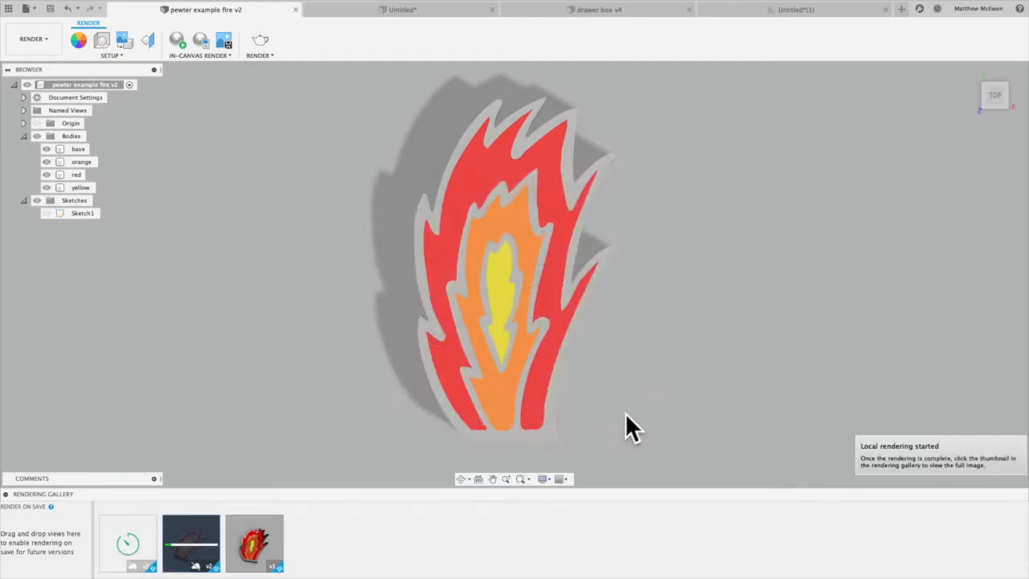
Step: Check the v1 image in the rendering gallery and start a local, Final-quality render of the flame from the tilted Top-Front view
left_click(262, 545)
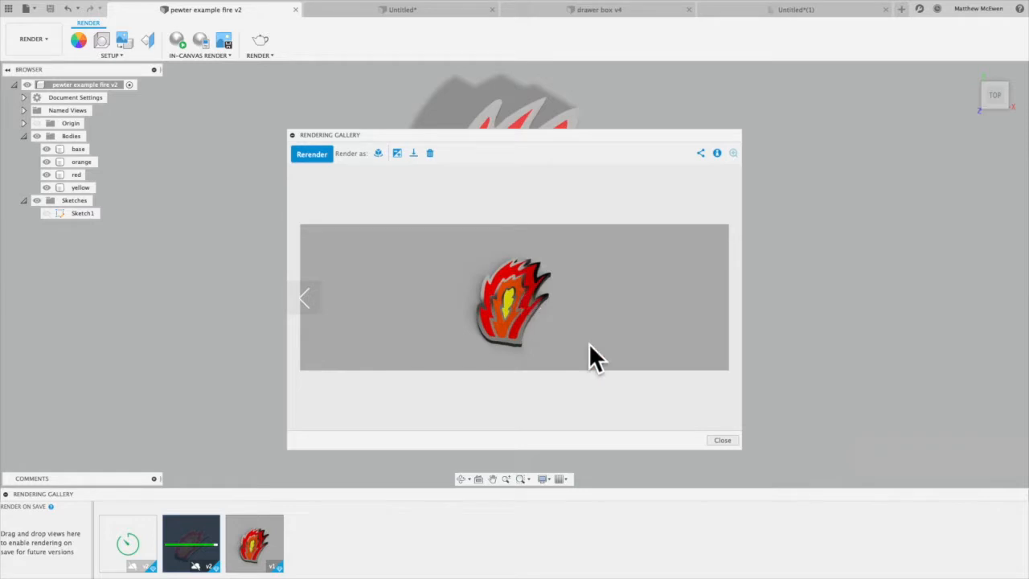
left_click(720, 440)
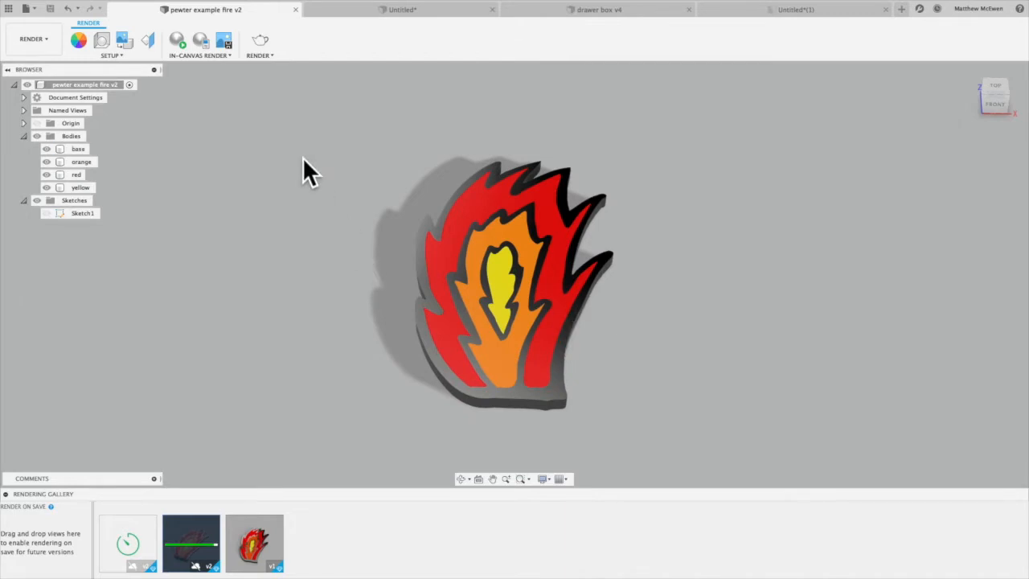
left_click(258, 40)
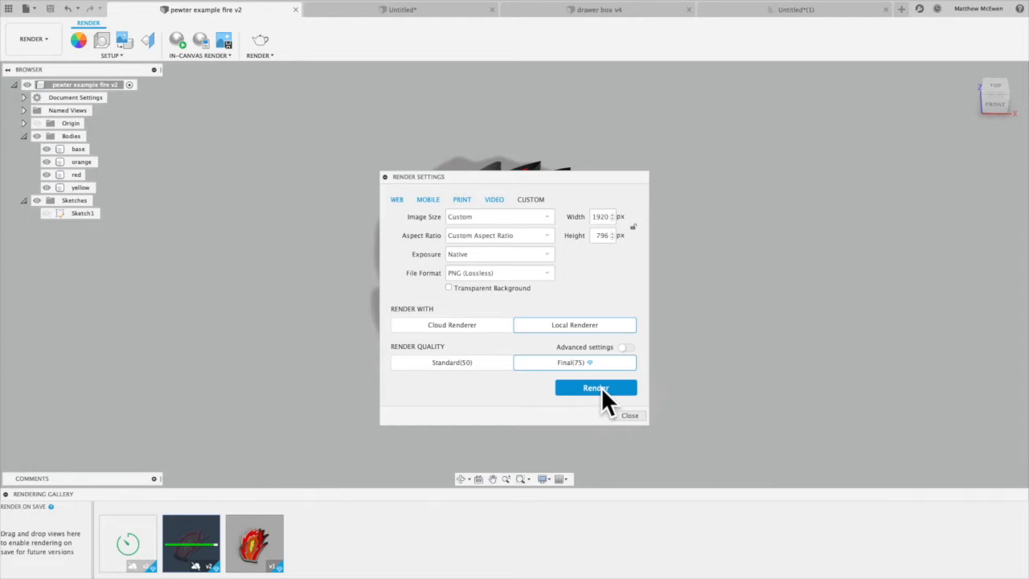
left_click(601, 387)
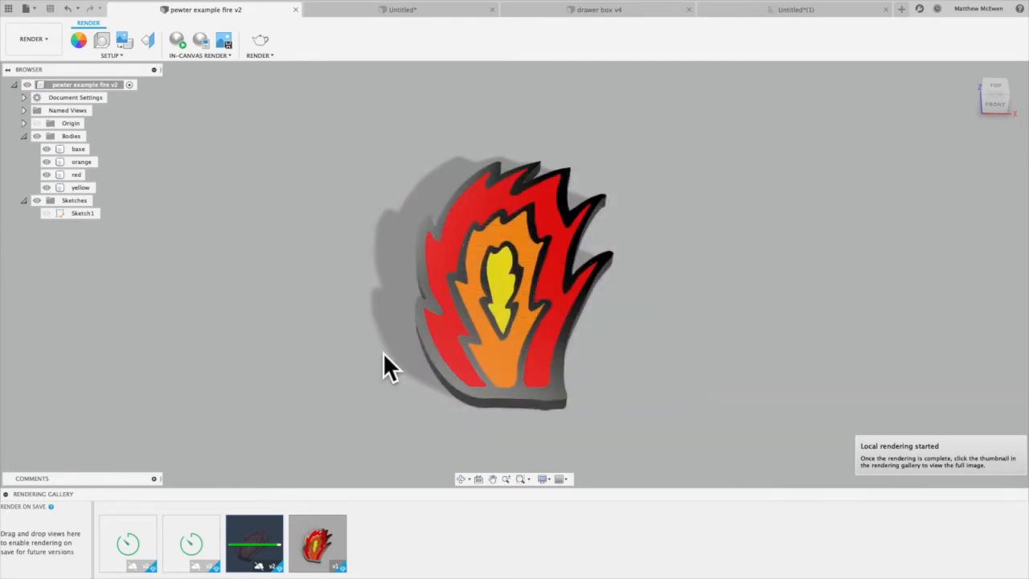